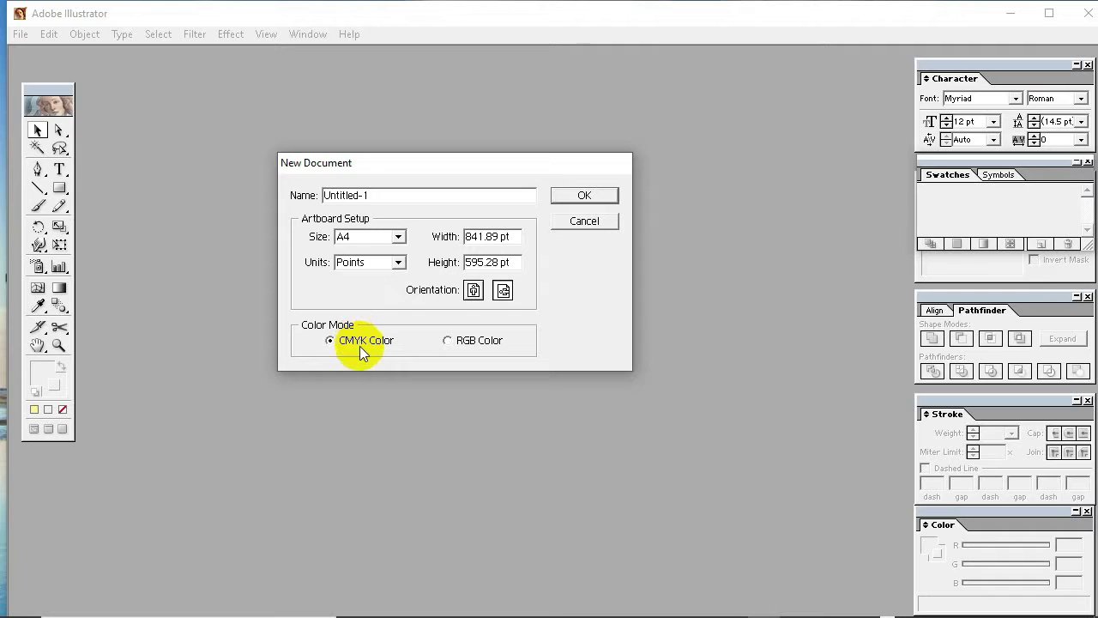
Create the new landscape A4 document in CMYK color mode and shift the toolbox slightly
click(587, 197)
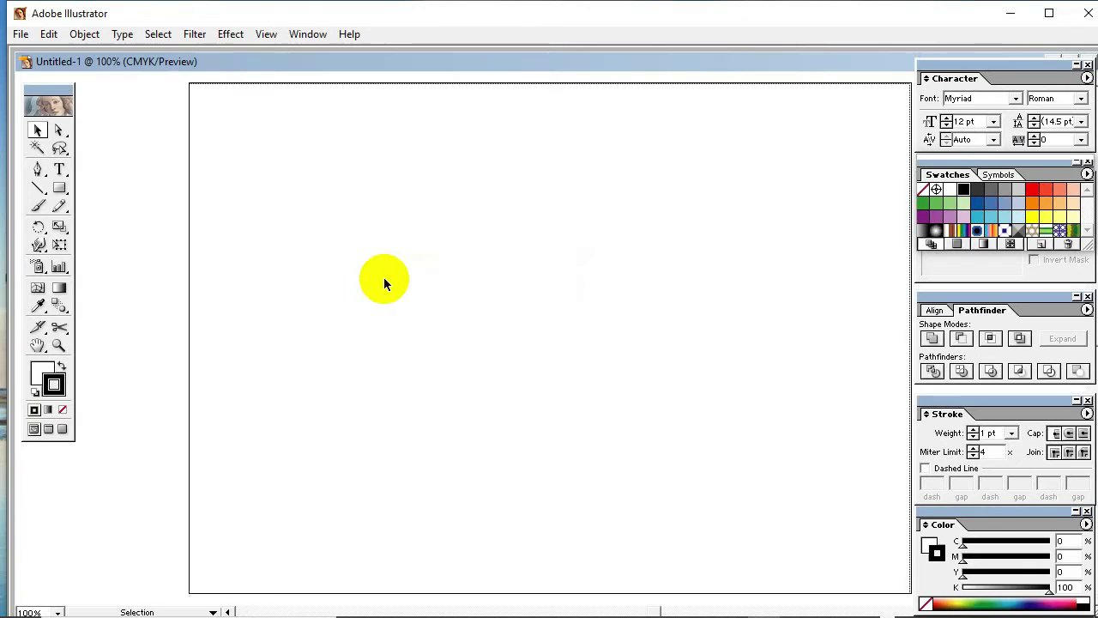
drag(55, 98, 65, 93)
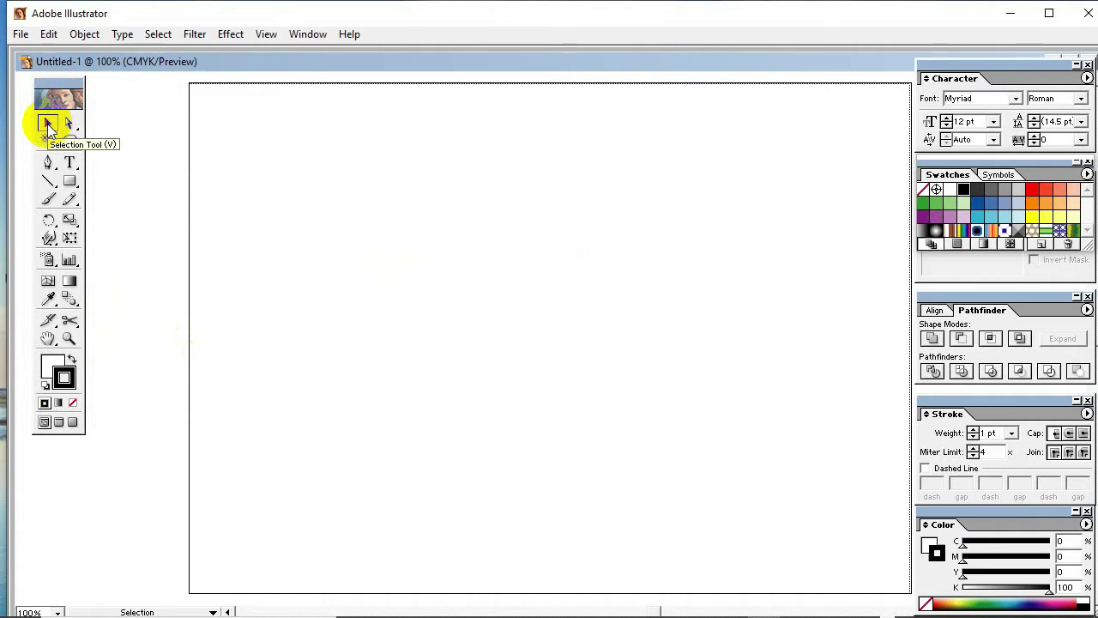
click(47, 123)
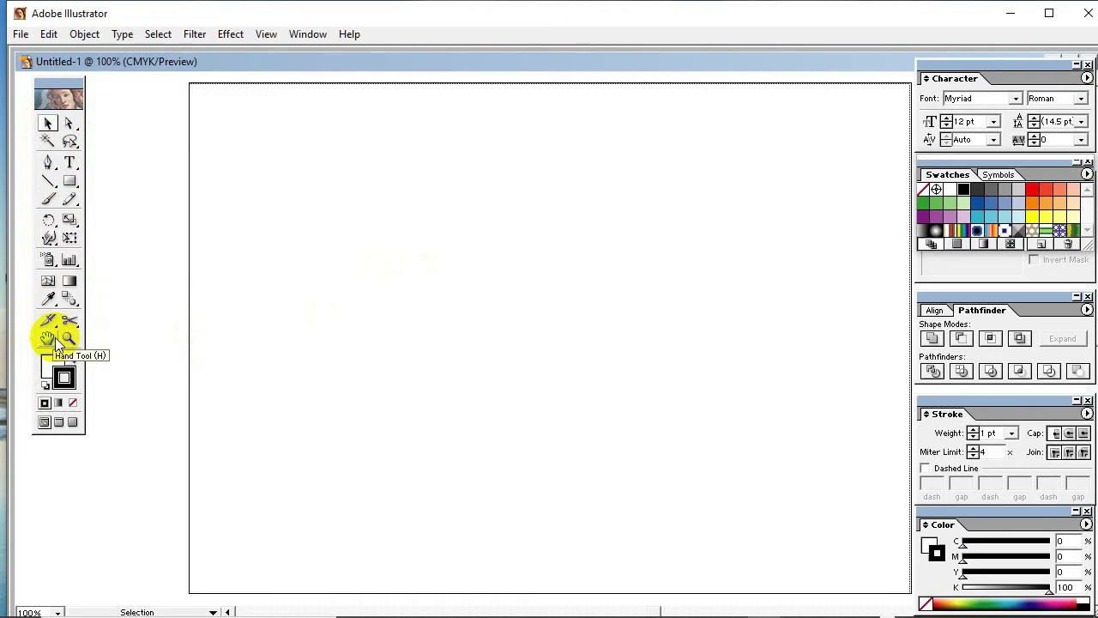
click(49, 164)
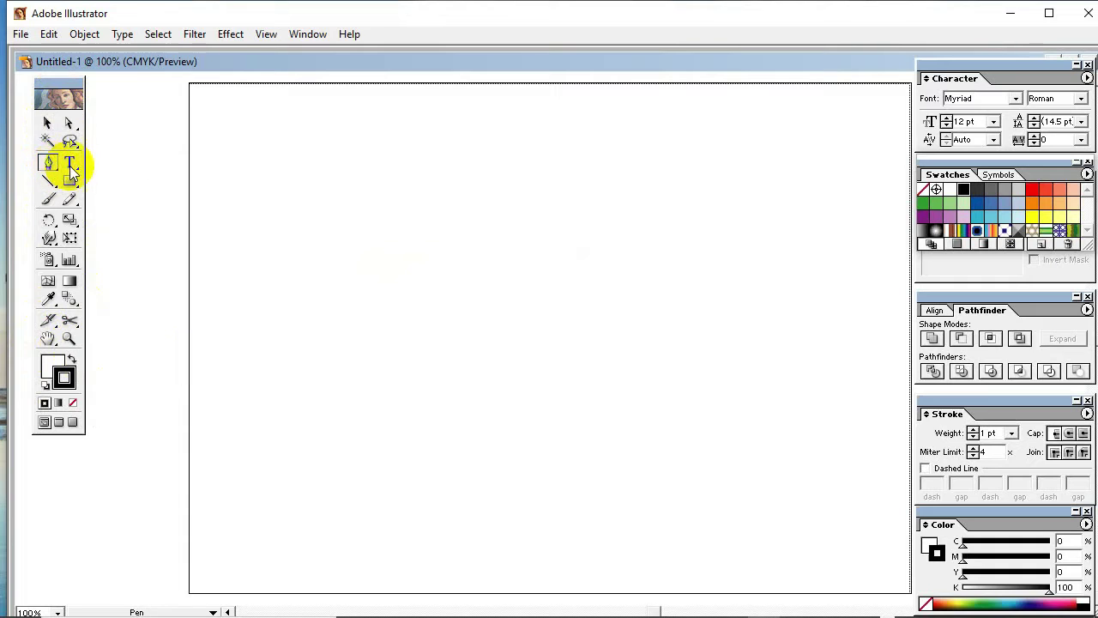
click(70, 165)
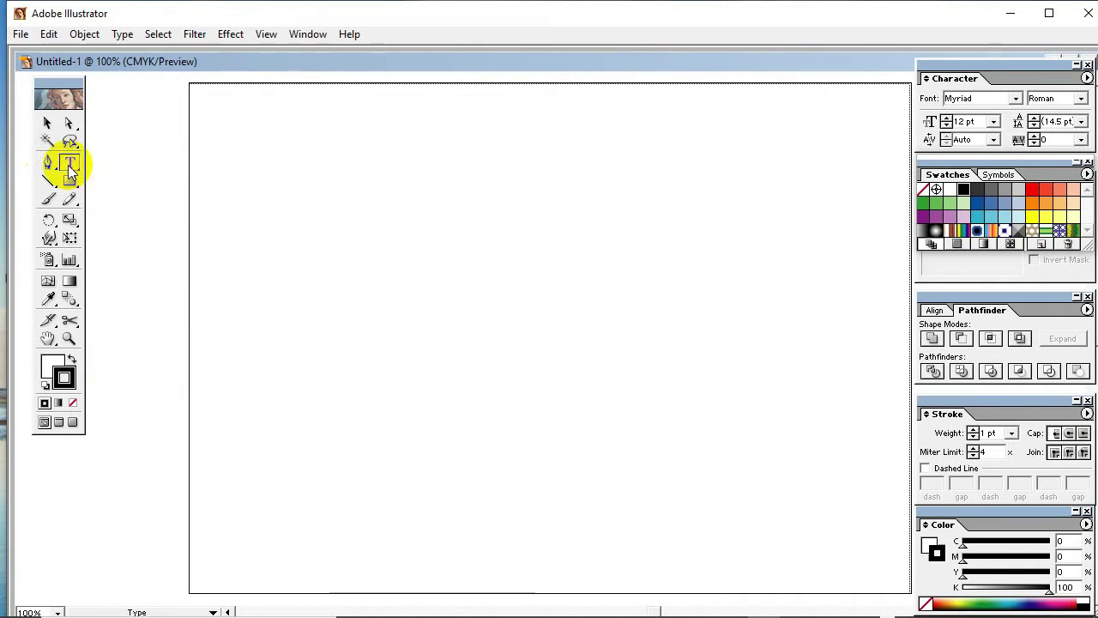
click(46, 165)
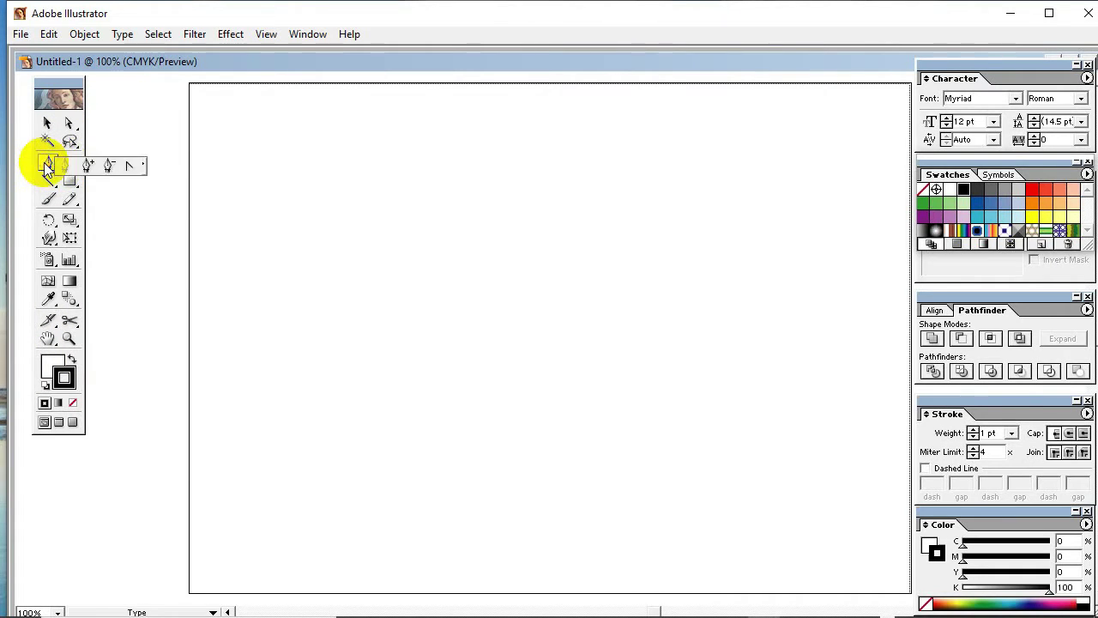
click(49, 285)
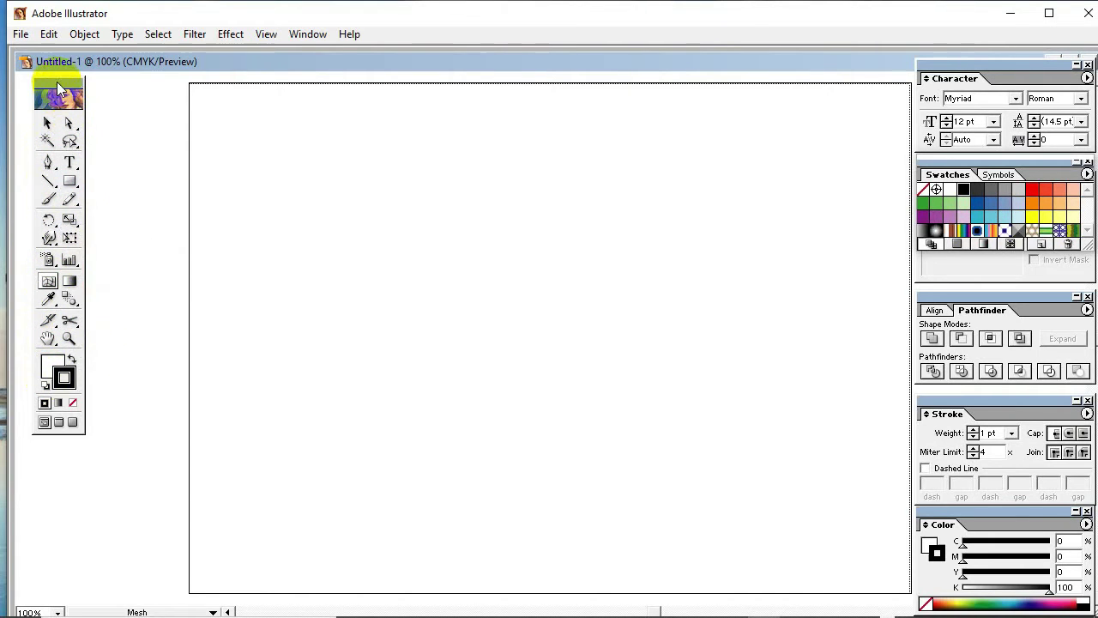
drag(58, 85, 61, 91)
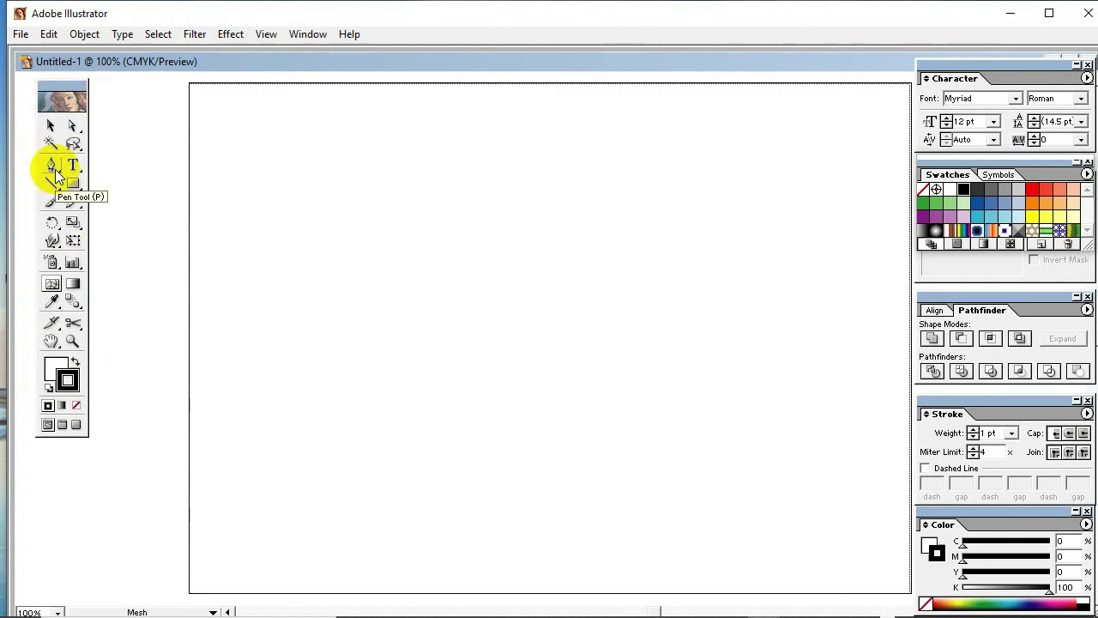
Draw a large rectangle with no fill and no stroke in the middle of the artboard
click(57, 362)
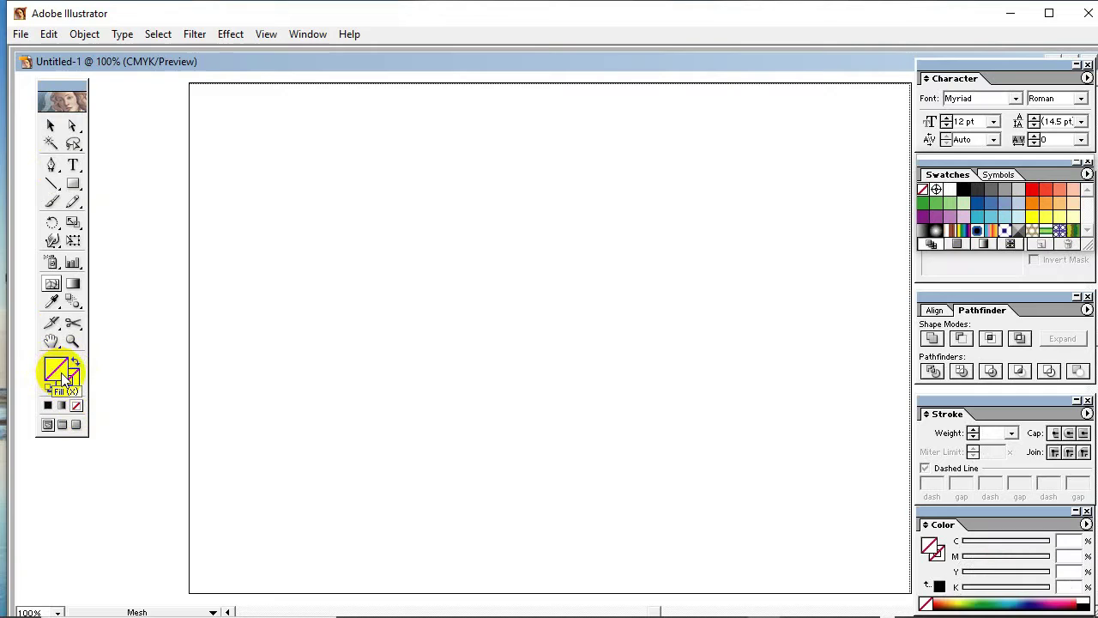
click(77, 390)
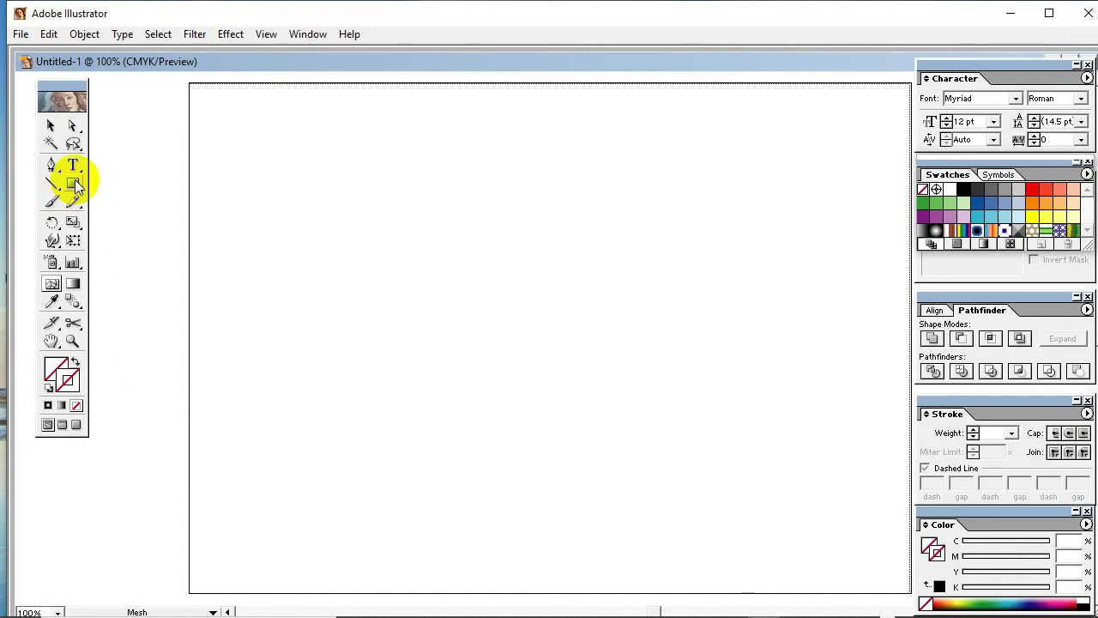
drag(312, 189, 632, 401)
Give the rectangle a green stroke using the Color Picker, then deselect it
click(50, 125)
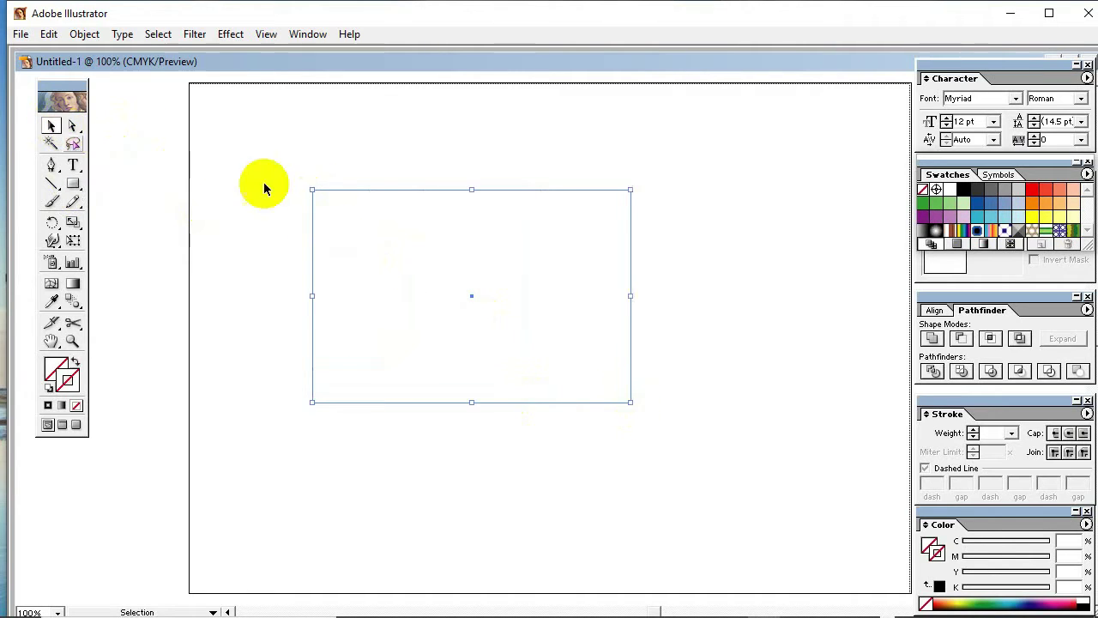
click(278, 183)
key(ctrl+a)
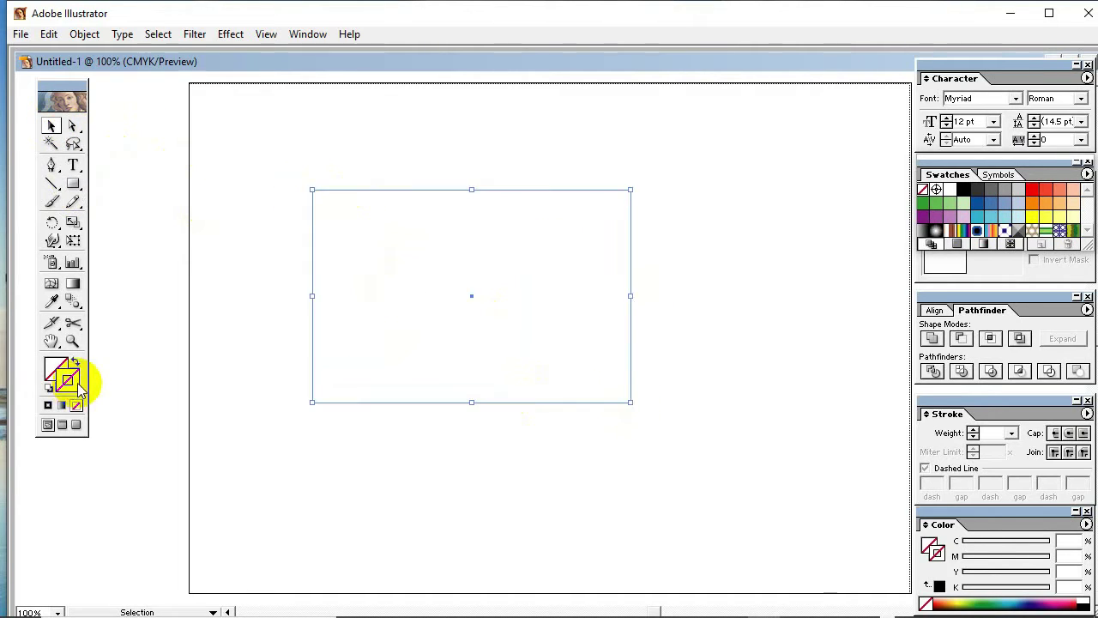
double_click(69, 378)
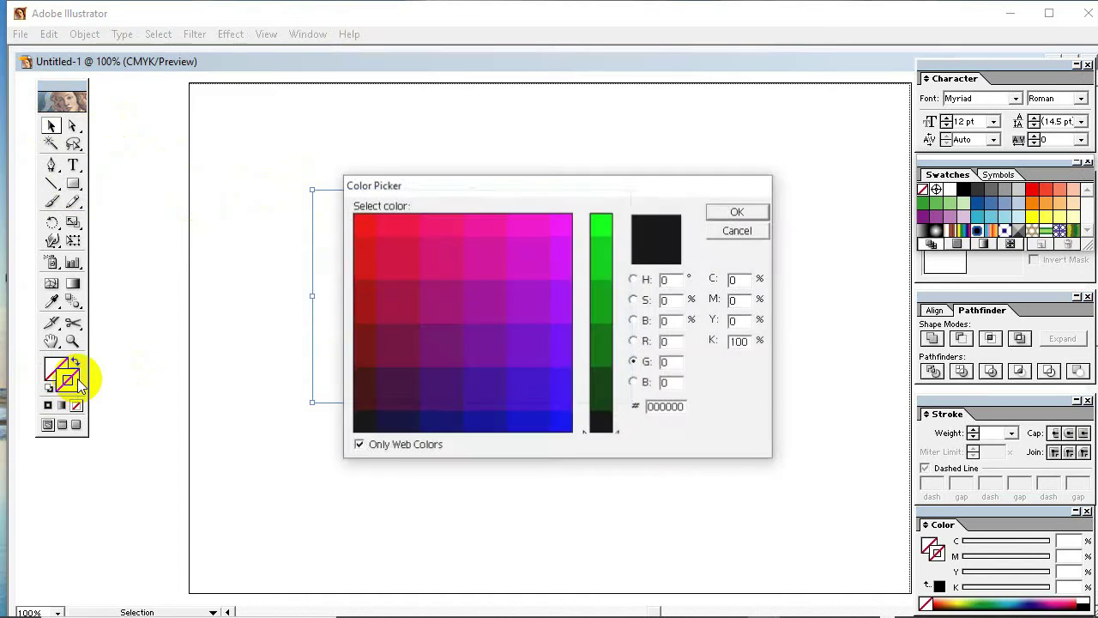
click(600, 271)
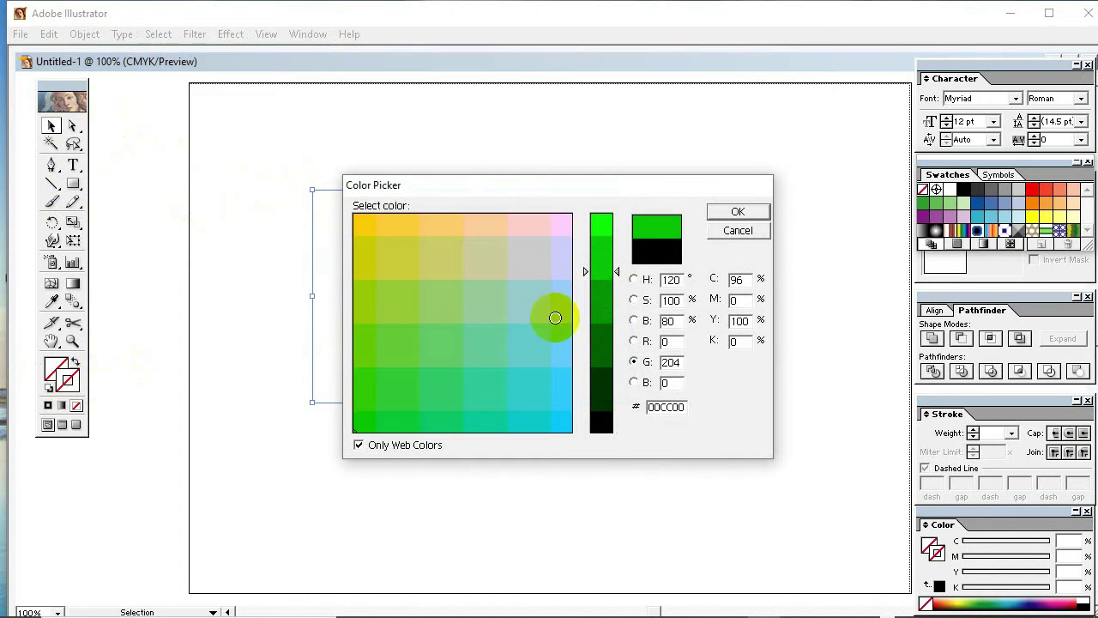
click(396, 390)
click(736, 215)
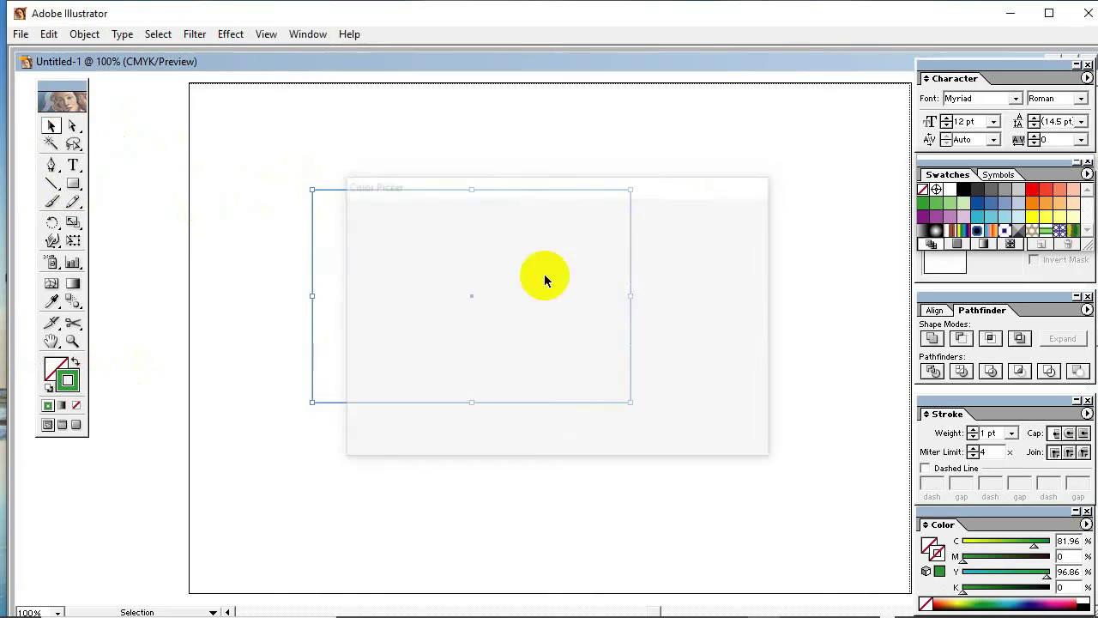
click(224, 347)
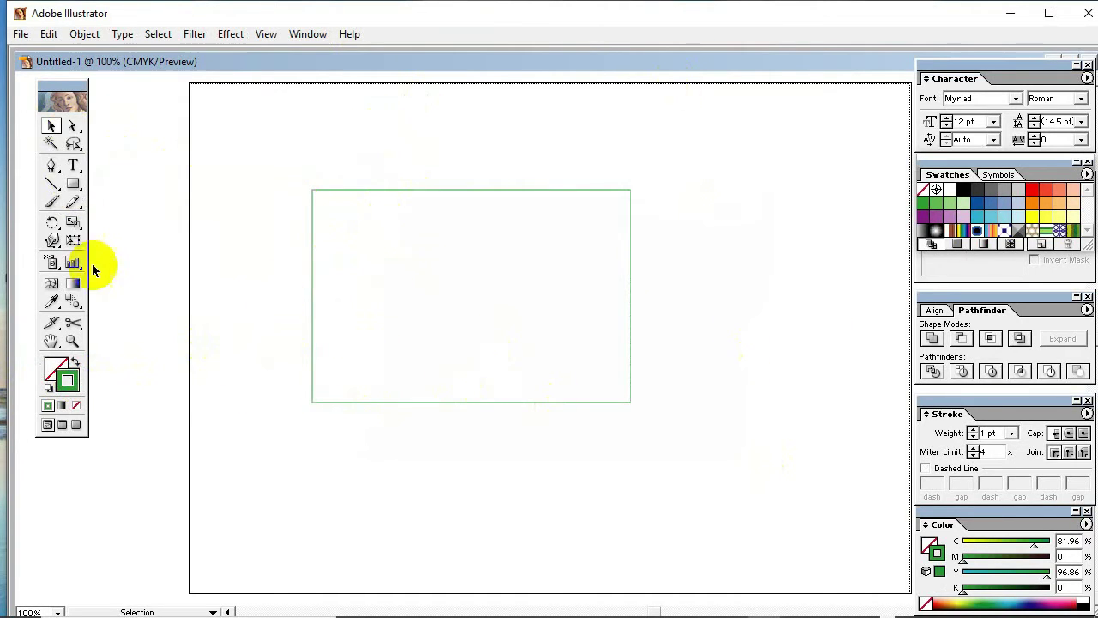
Fill the green-outlined rectangle with dark red 990033 using the Color Picker
click(53, 368)
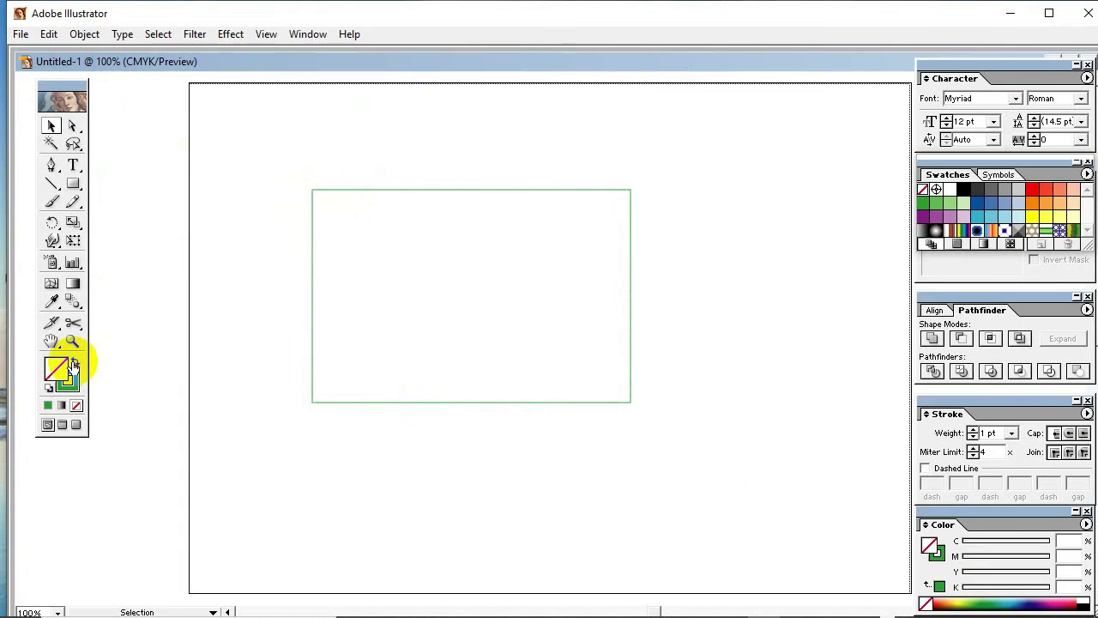
double_click(60, 367)
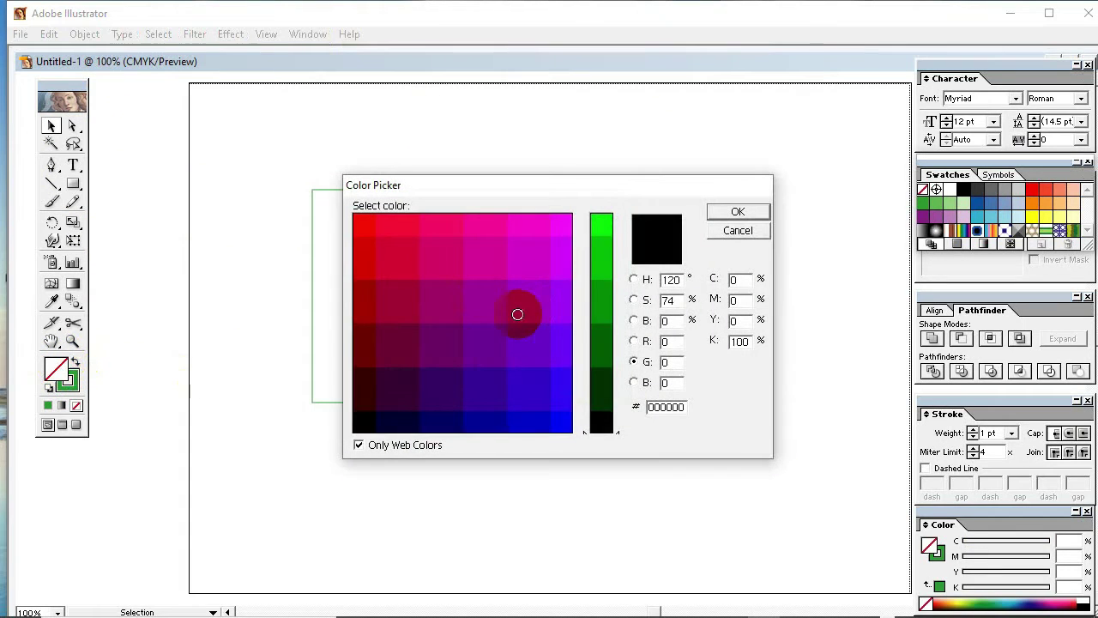
click(396, 302)
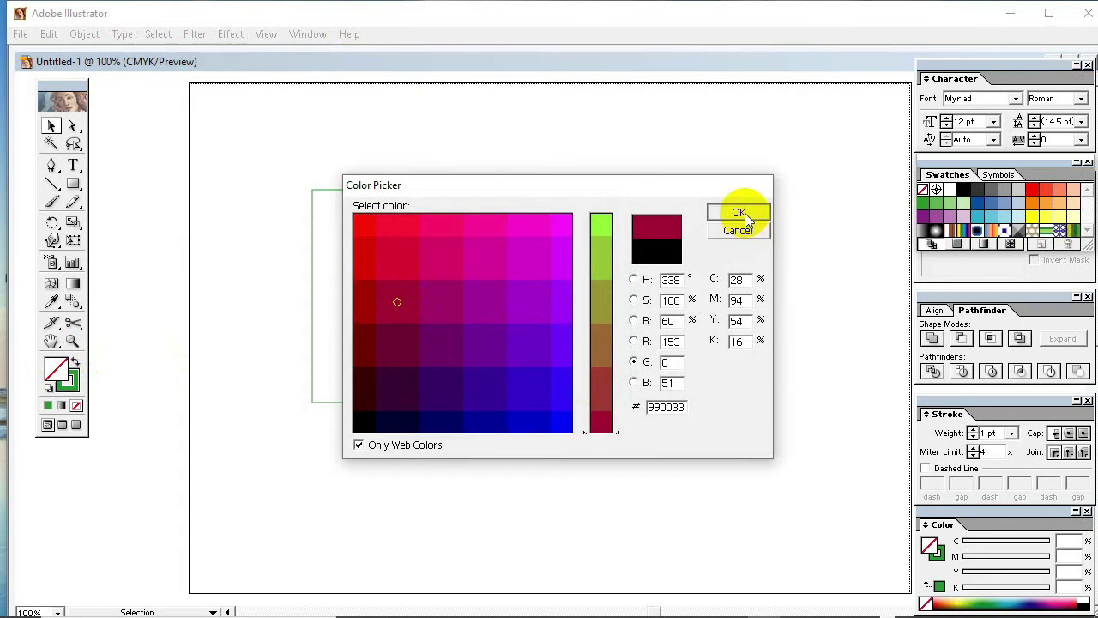
click(743, 212)
drag(275, 289, 404, 381)
double_click(56, 371)
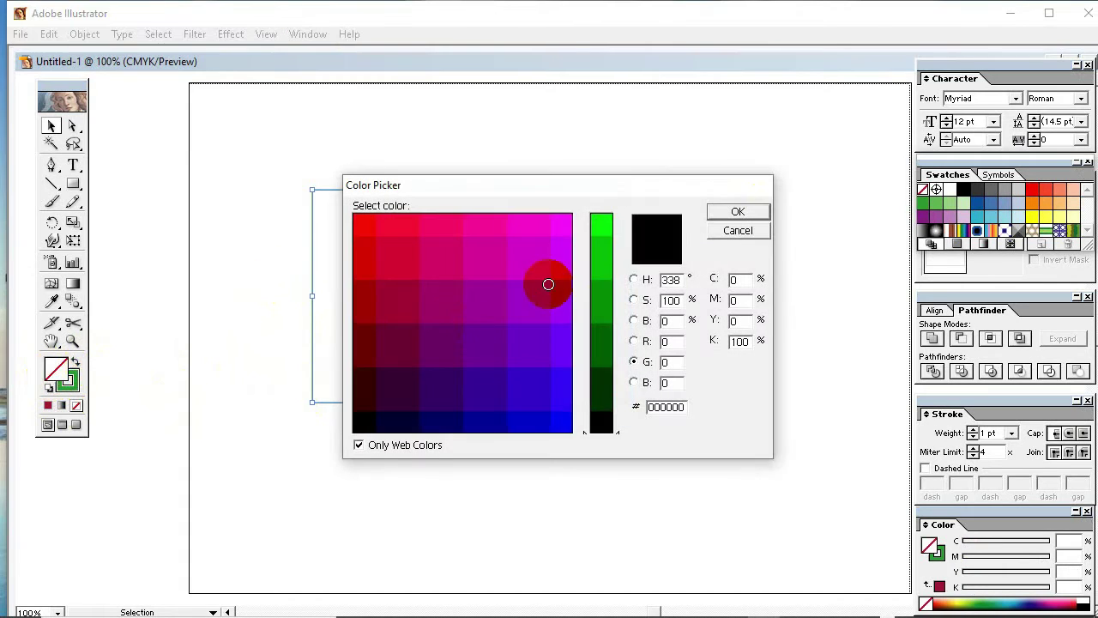
click(397, 301)
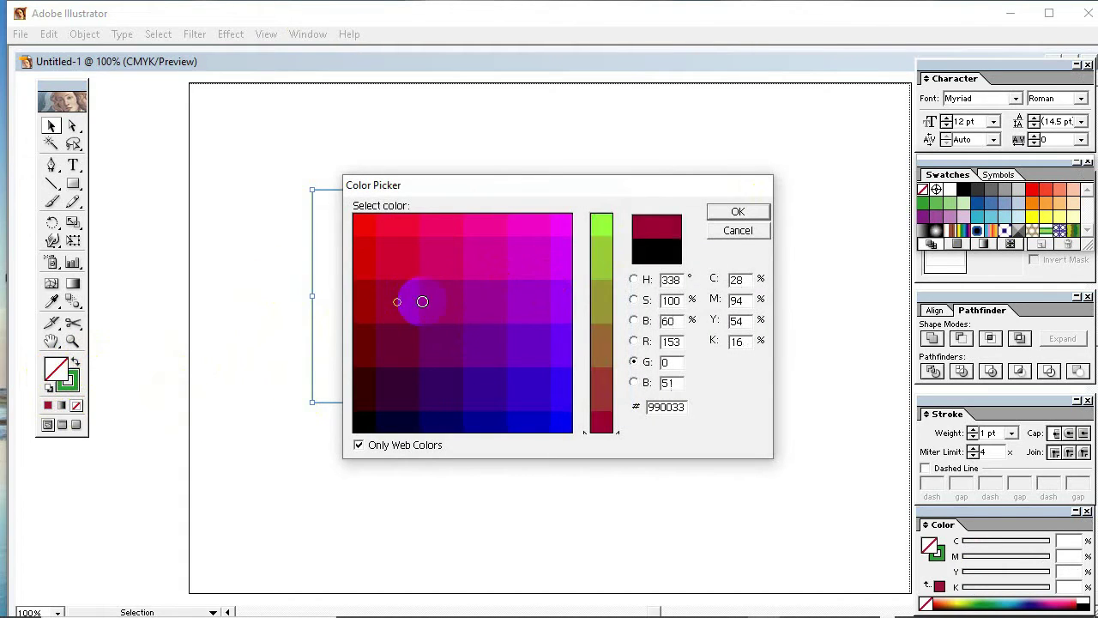
click(736, 213)
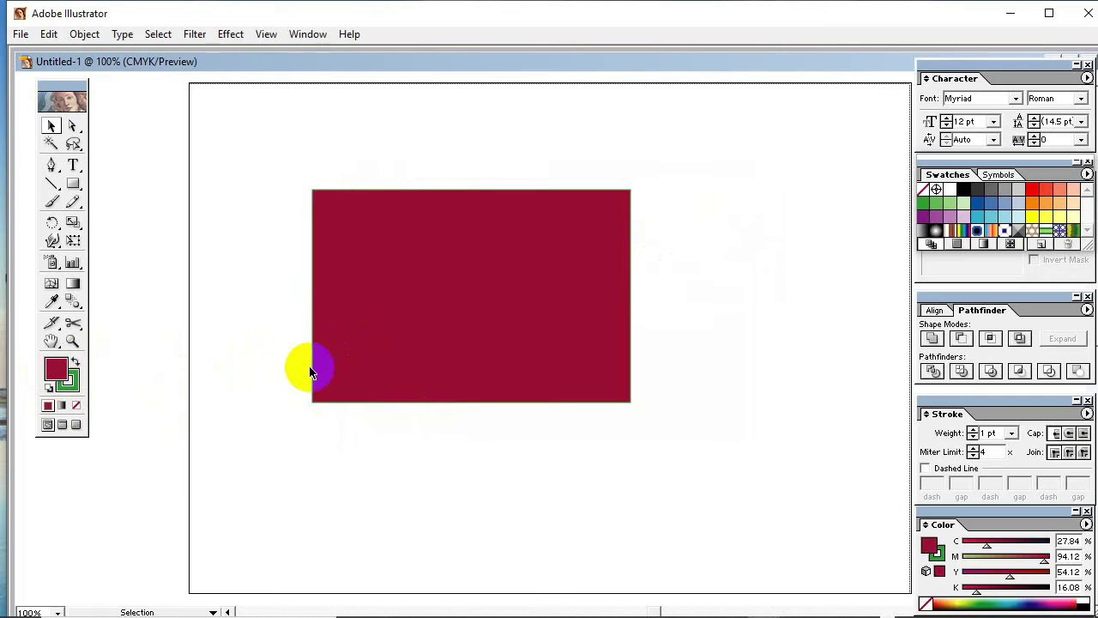
Delete the dark red rectangle from the artboard
click(411, 292)
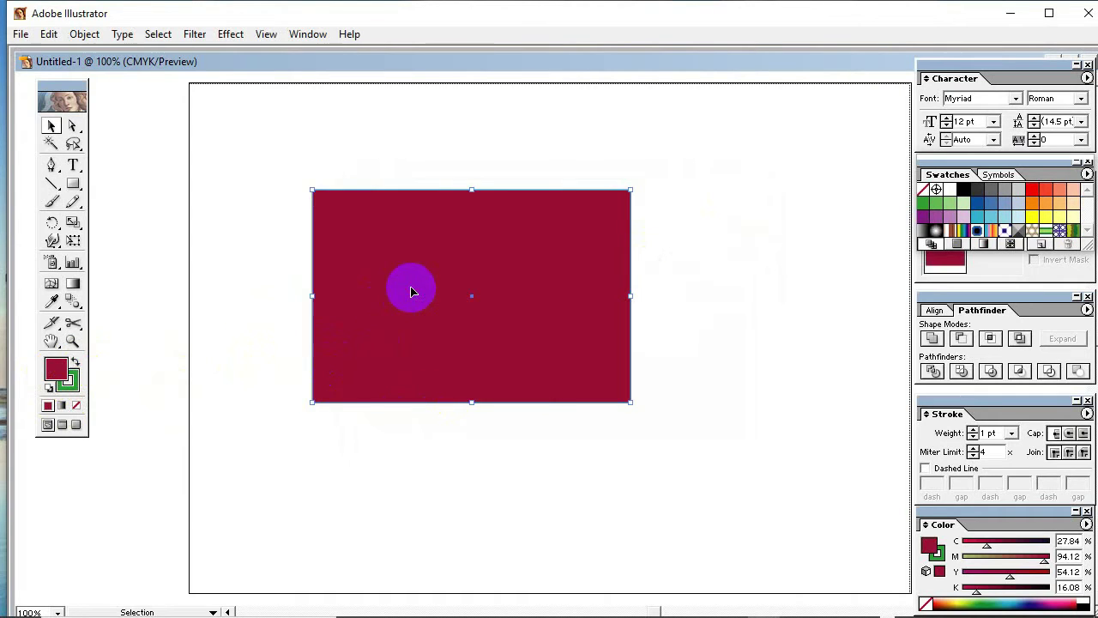
key(Delete)
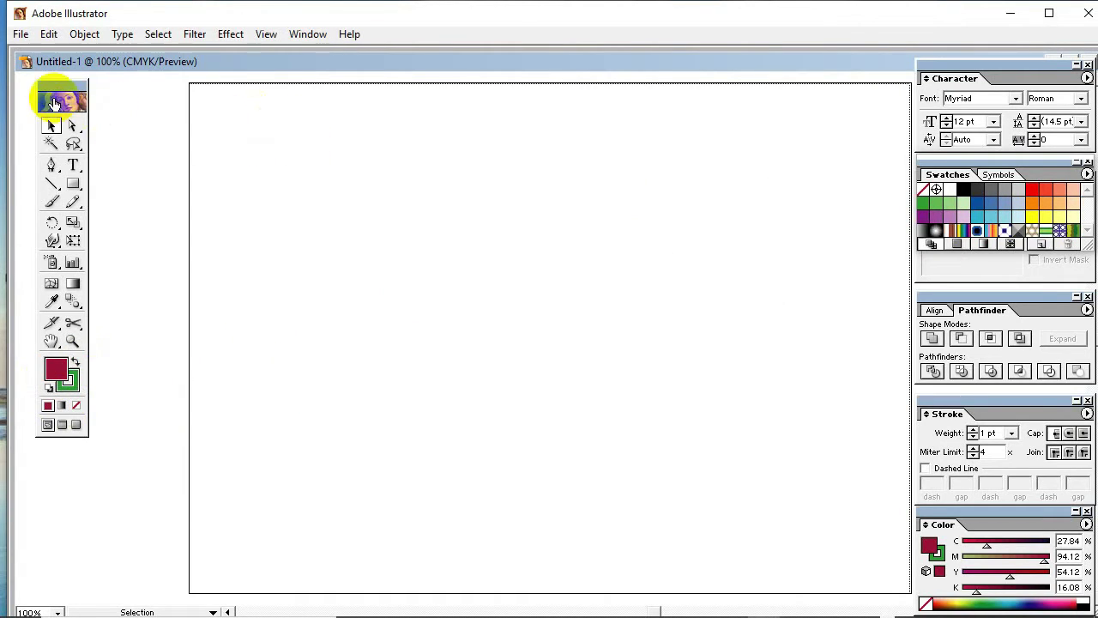
Set the fill to None and the stroke to the swatch Orange M=50 Y=100
drag(62, 89, 57, 89)
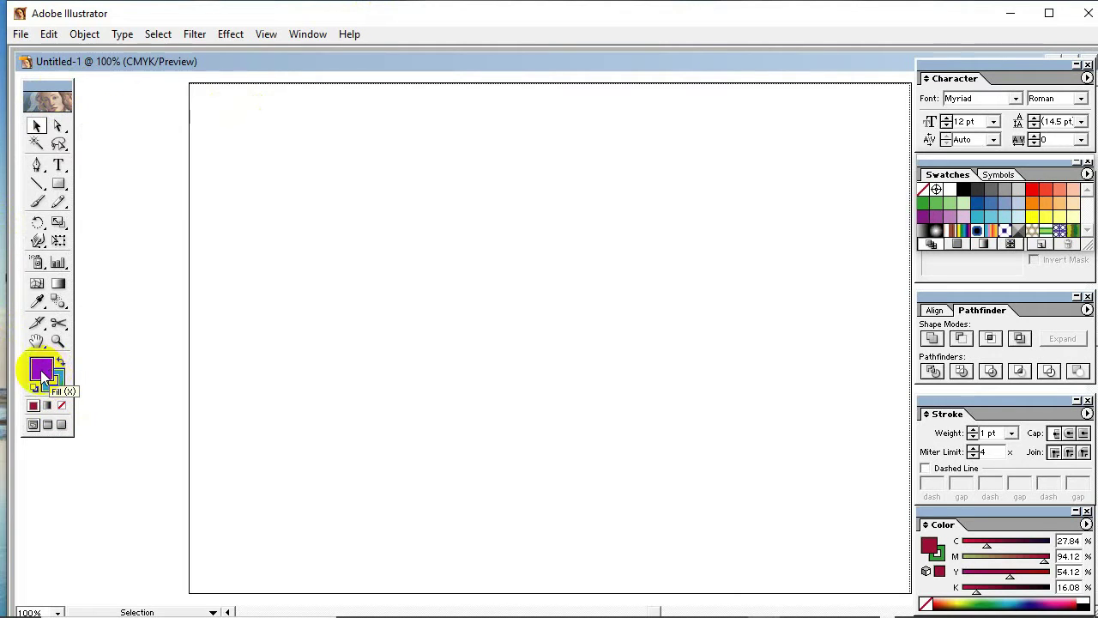
click(60, 407)
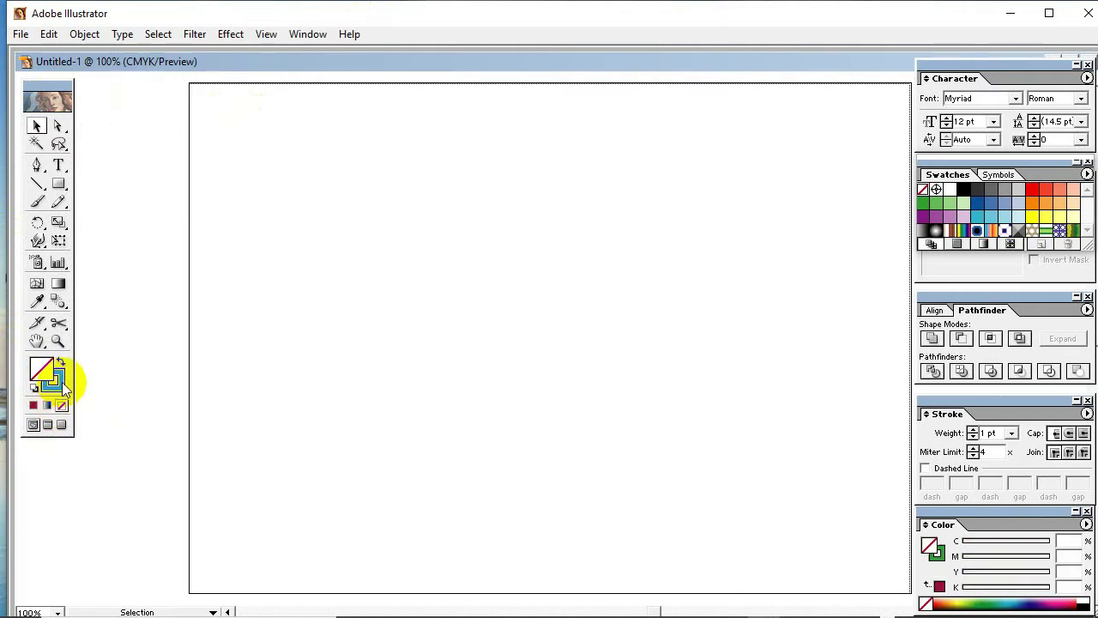
click(58, 383)
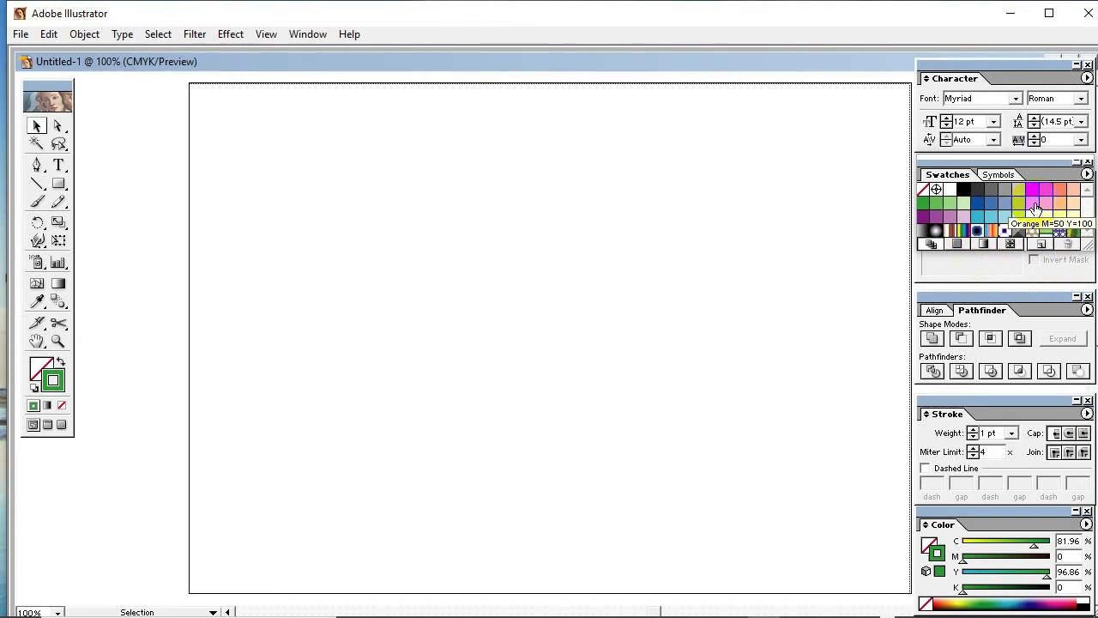
click(1036, 207)
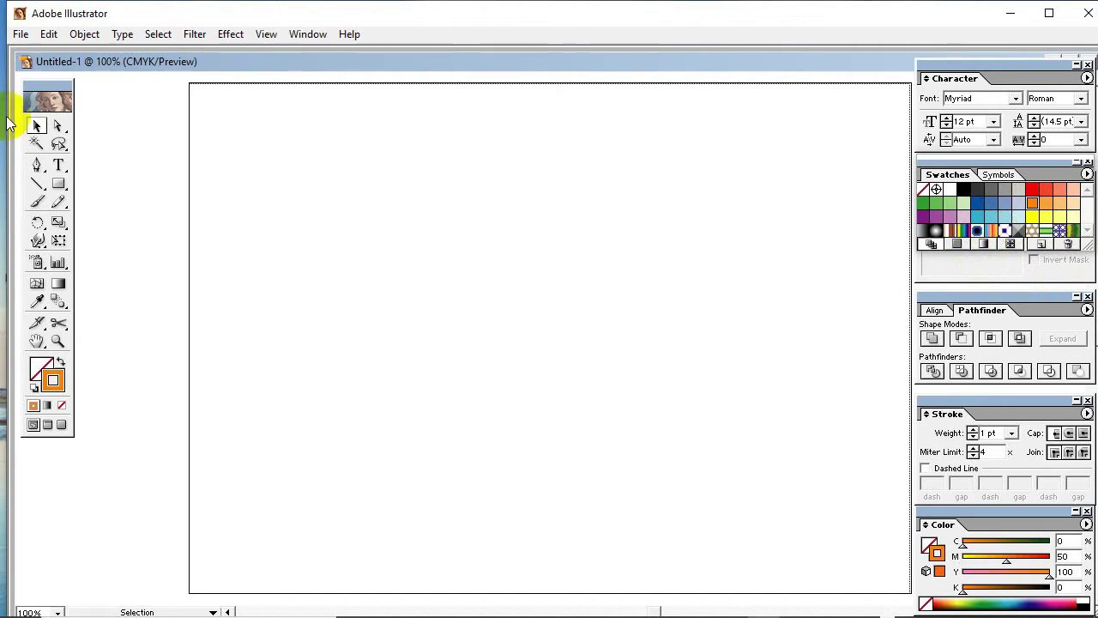
Draw a closed teardrop petal with the Pen tool in the artboard's upper half, with a rounded top and a pointed bottom, and deselect it
click(37, 165)
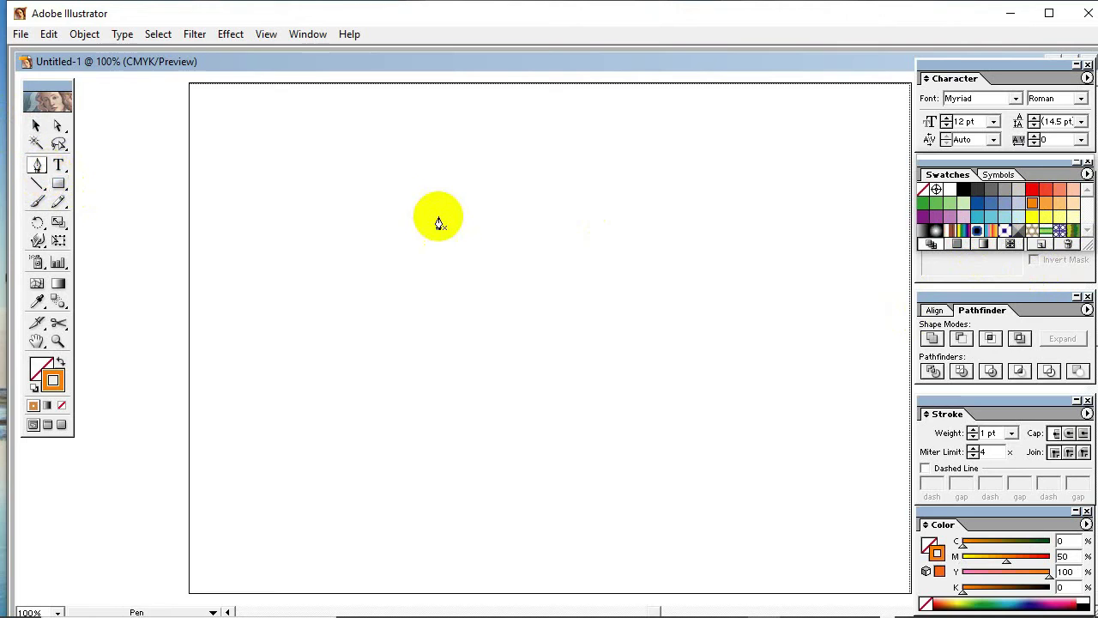
click(388, 200)
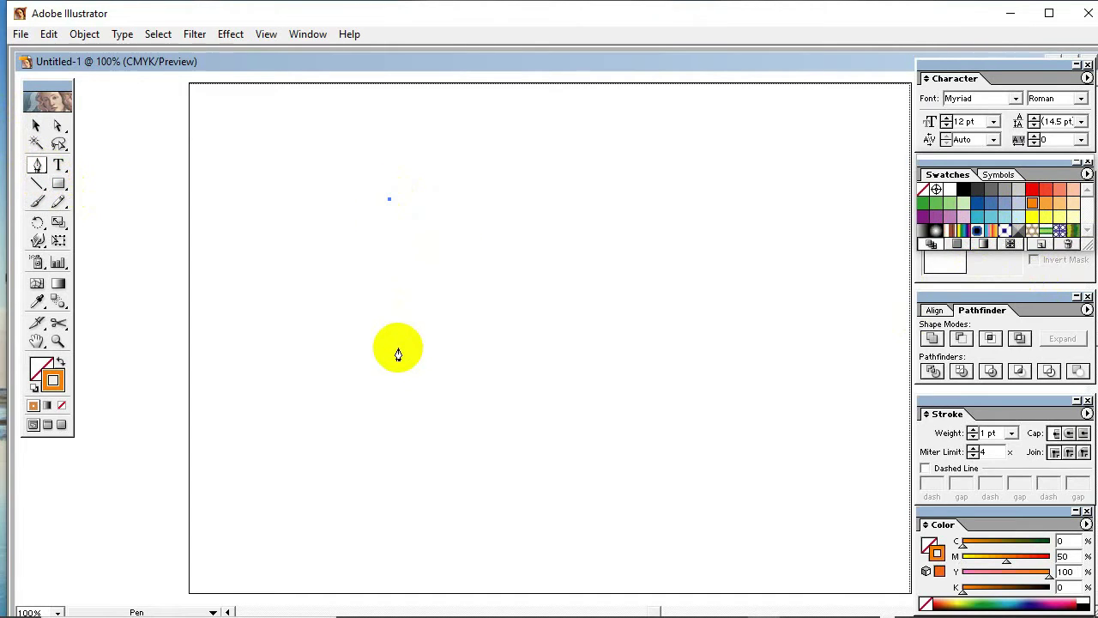
shift+click(390, 313)
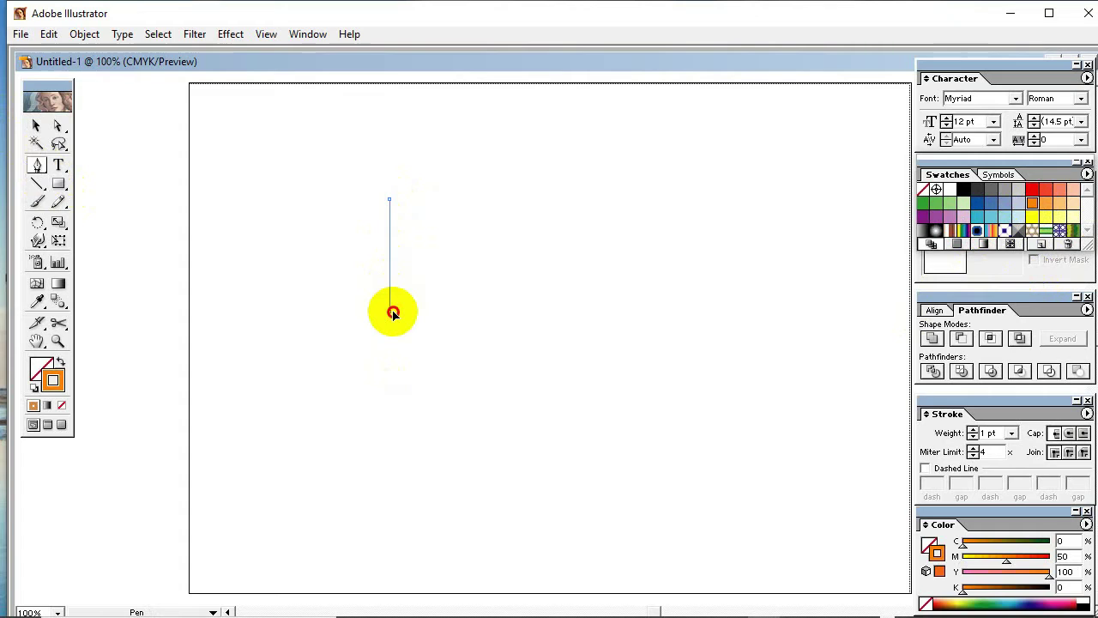
drag(391, 313, 449, 433)
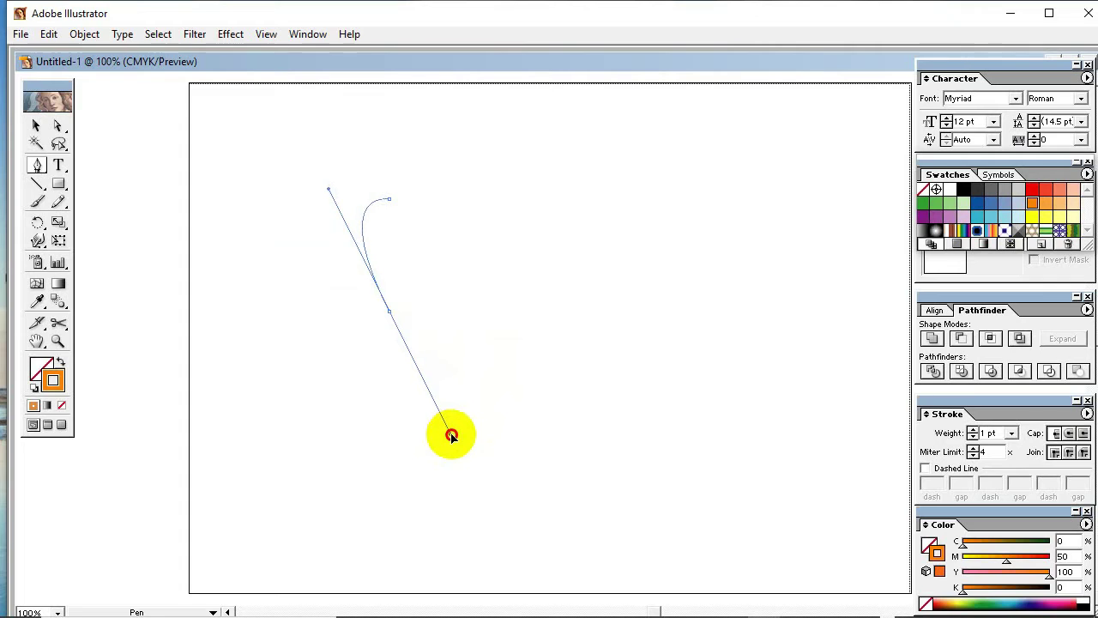
click(389, 314)
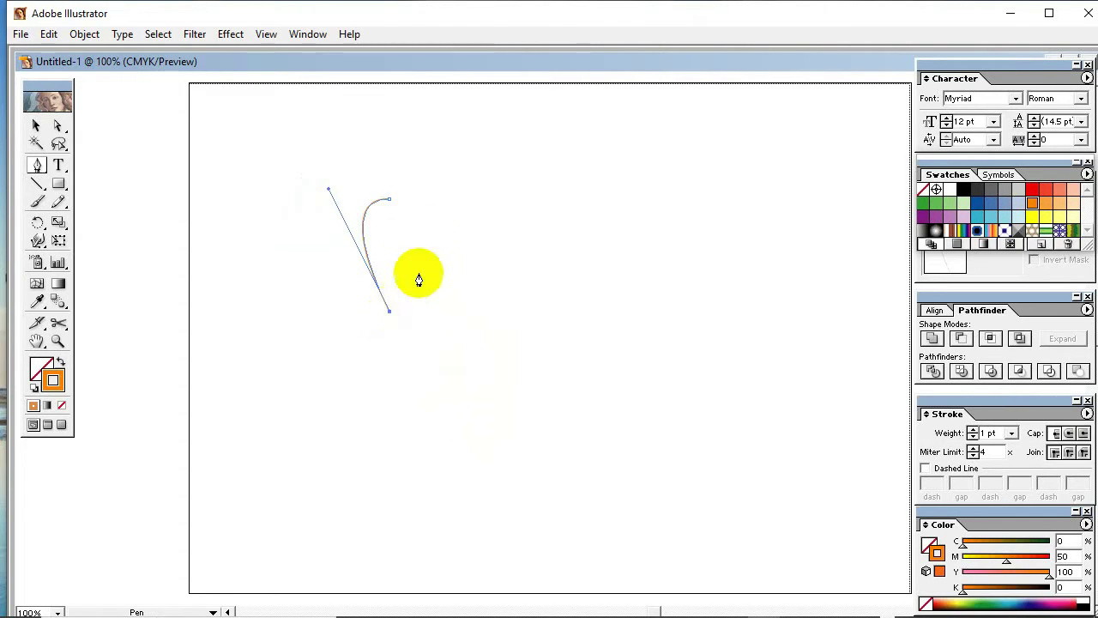
drag(388, 205, 330, 205)
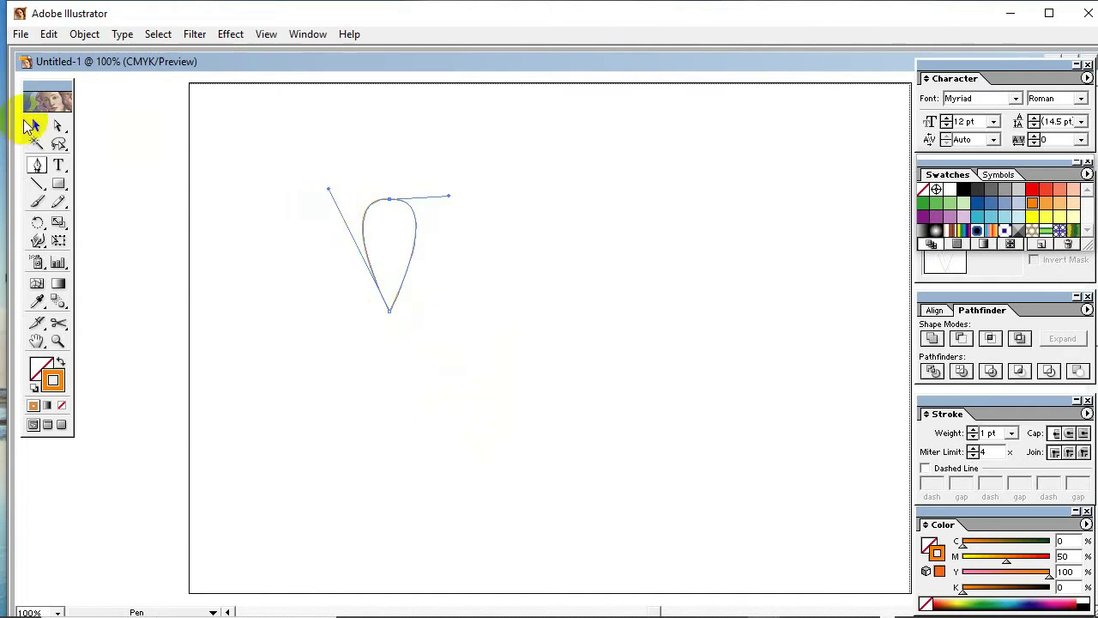
click(35, 125)
click(301, 206)
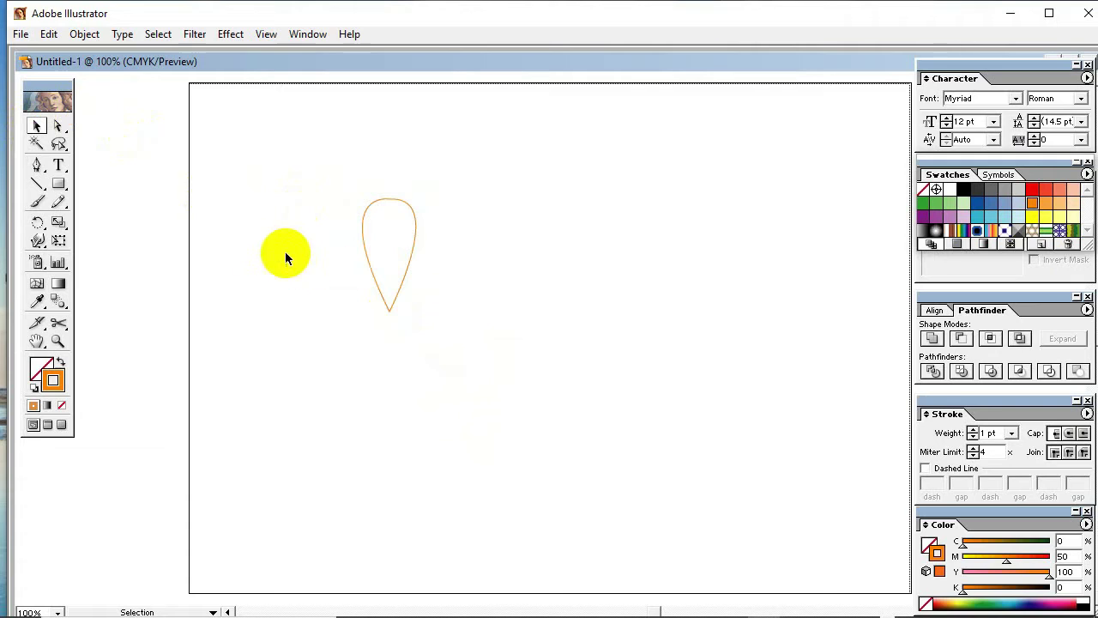
Reshape the petal to be narrower and longer nearer the artboard's centre, and fill it with the yellow swatch Y=100
drag(320, 165, 398, 335)
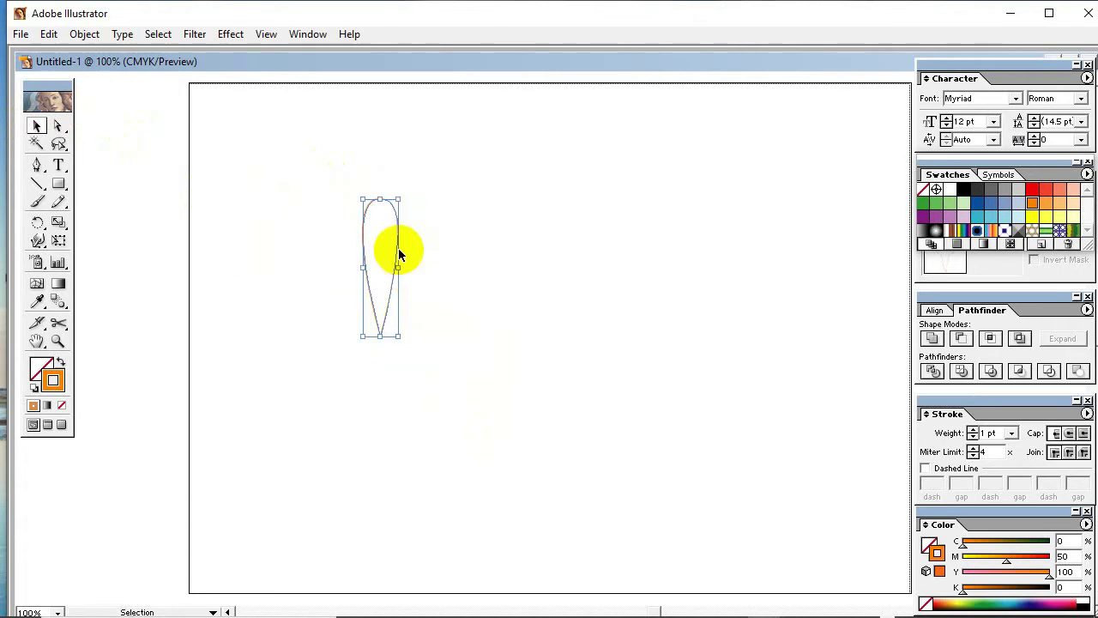
drag(399, 244, 498, 243)
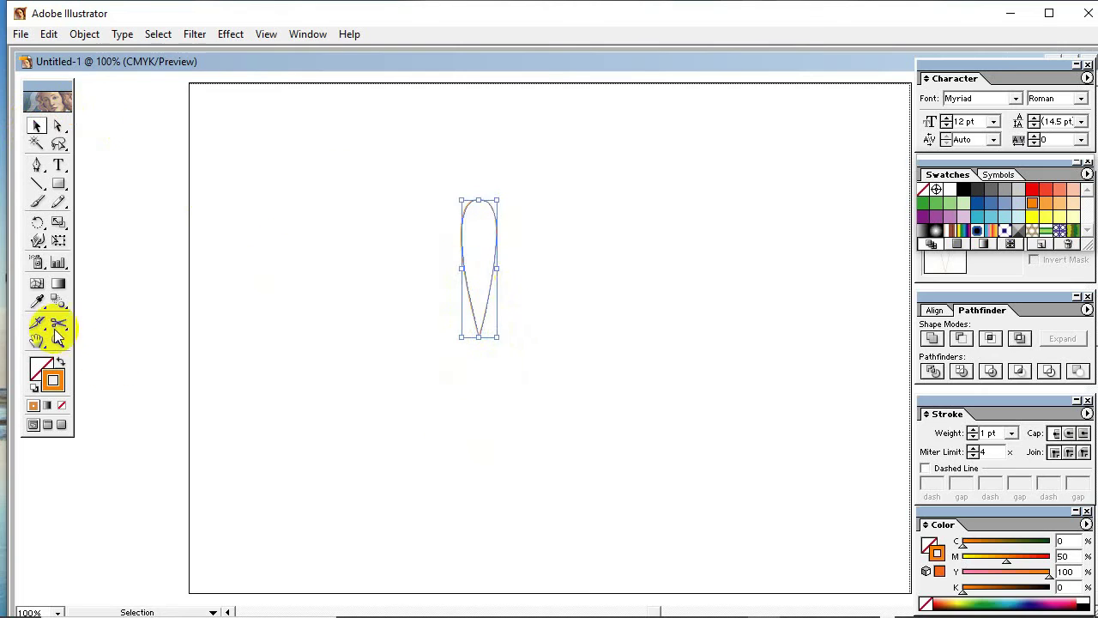
click(40, 368)
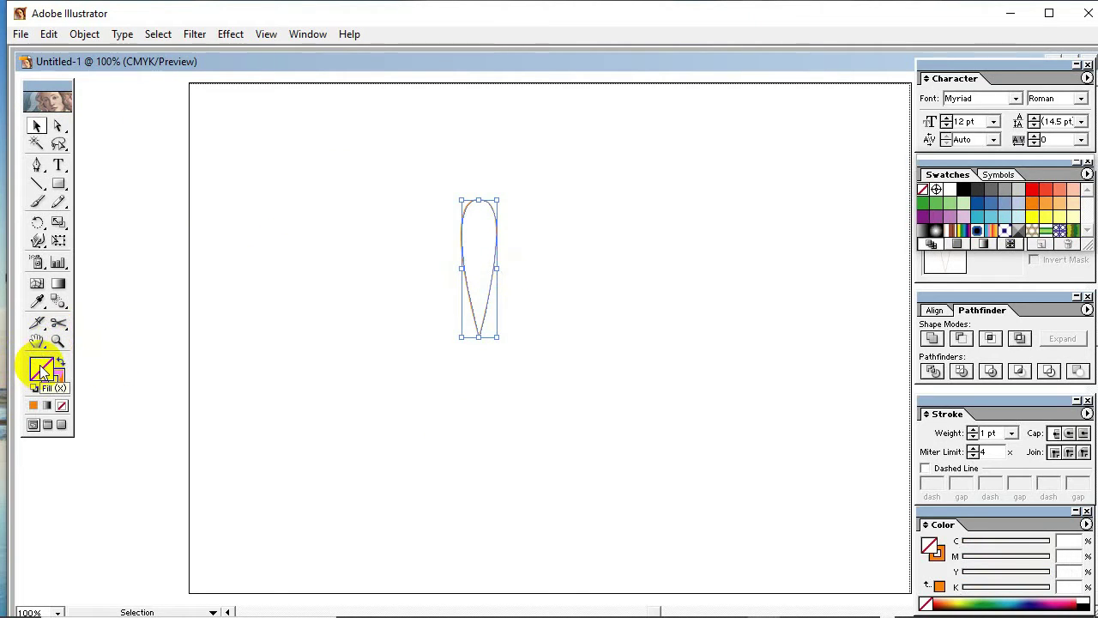
click(1032, 219)
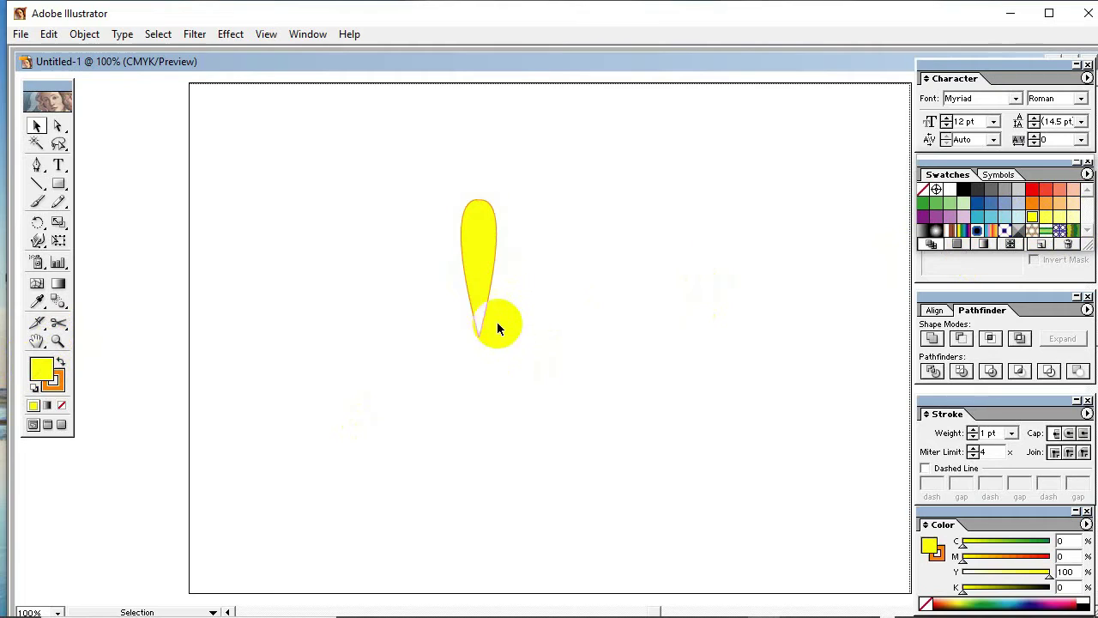
Rotate a copy of the yellow petal slightly clockwise around a pivot point just below its pointed end
click(38, 225)
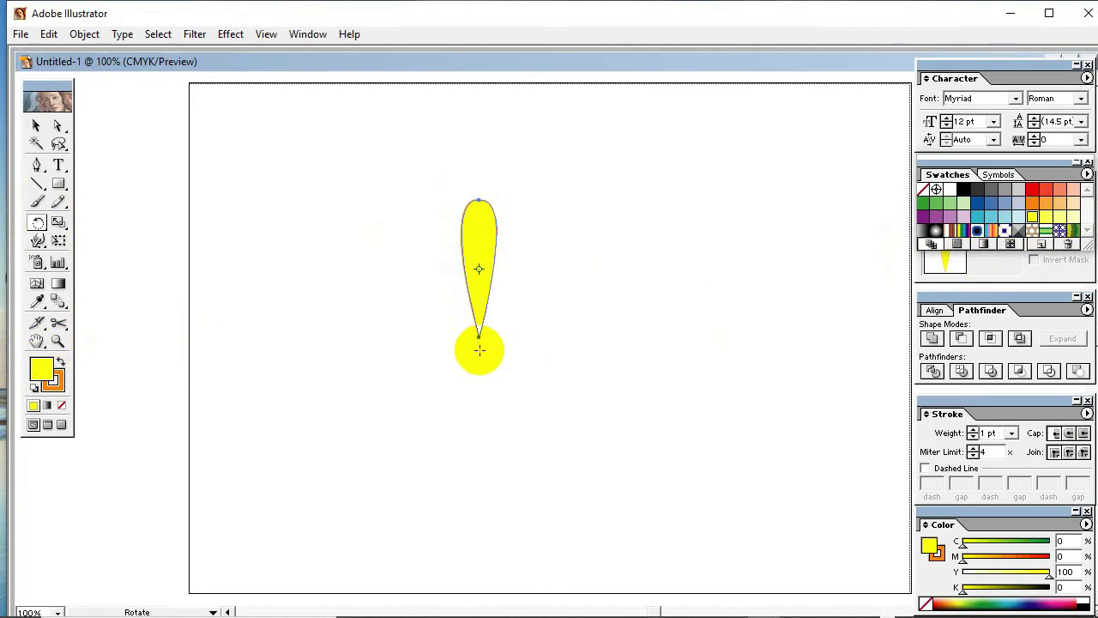
click(480, 350)
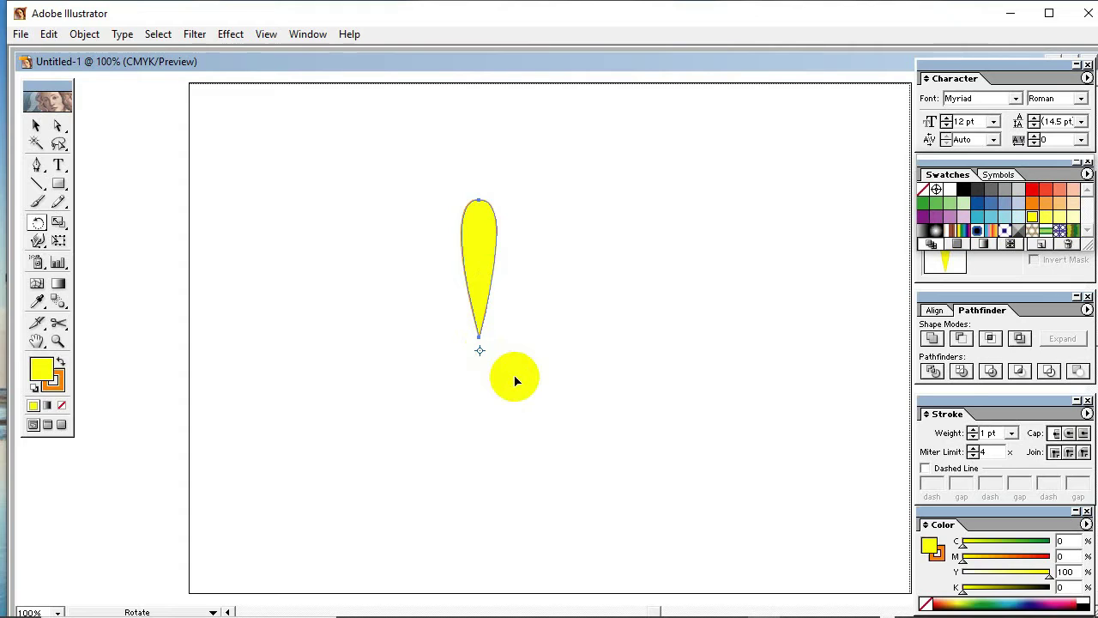
alt+click(481, 237)
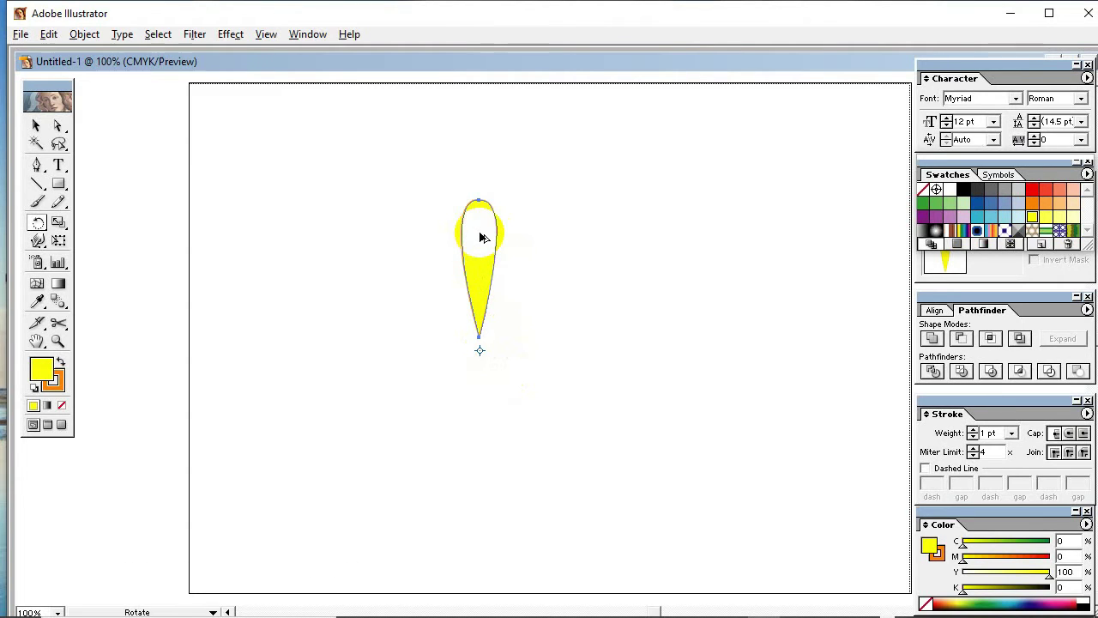
drag(481, 235, 522, 248)
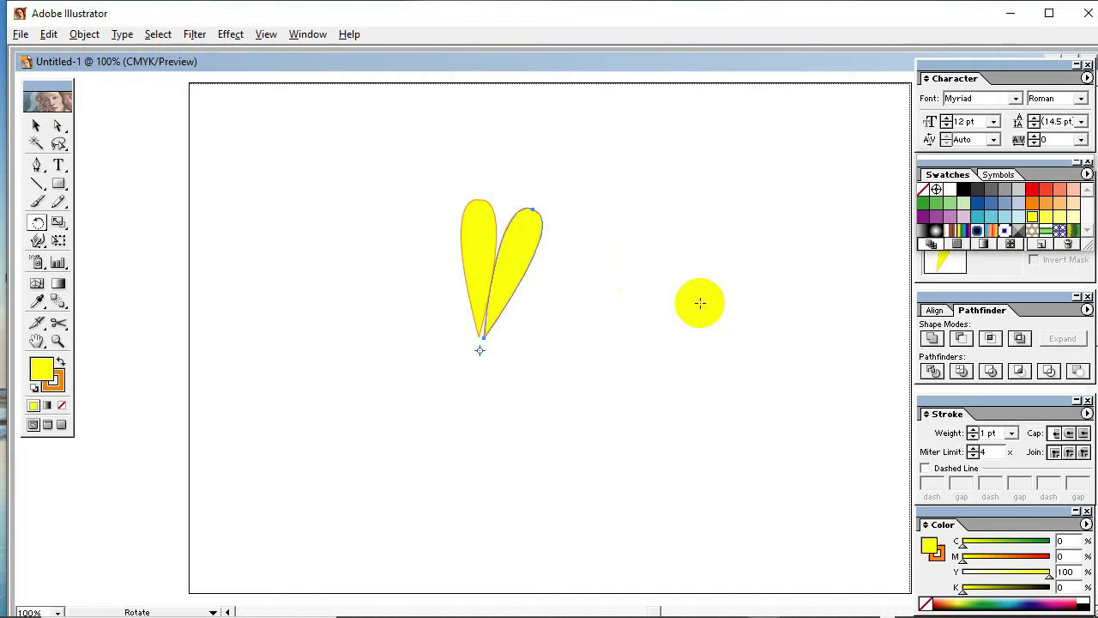
Repeat the rotated copy until the petals form a full circle, and deselect the flower
key(ctrl)
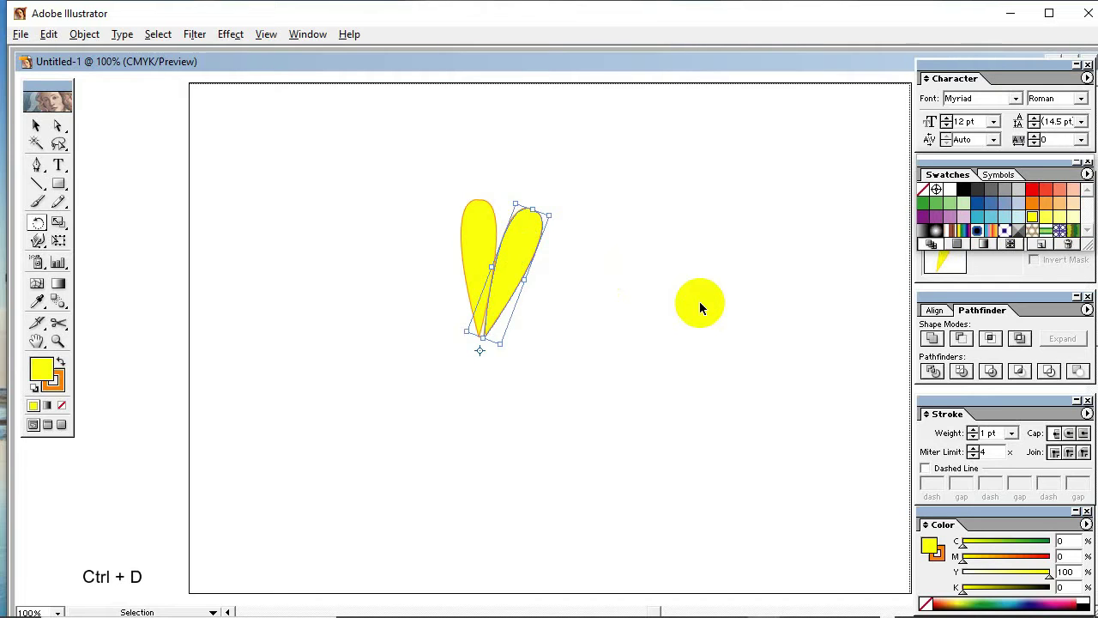
key(ctrl+d)
key(ctrl+d)
key(ctrl+d)
key(ctrl+d)
key(ctrl+d)
key(ctrl+d)
key(ctrl+d)
key(ctrl+d)
key(ctrl+d)
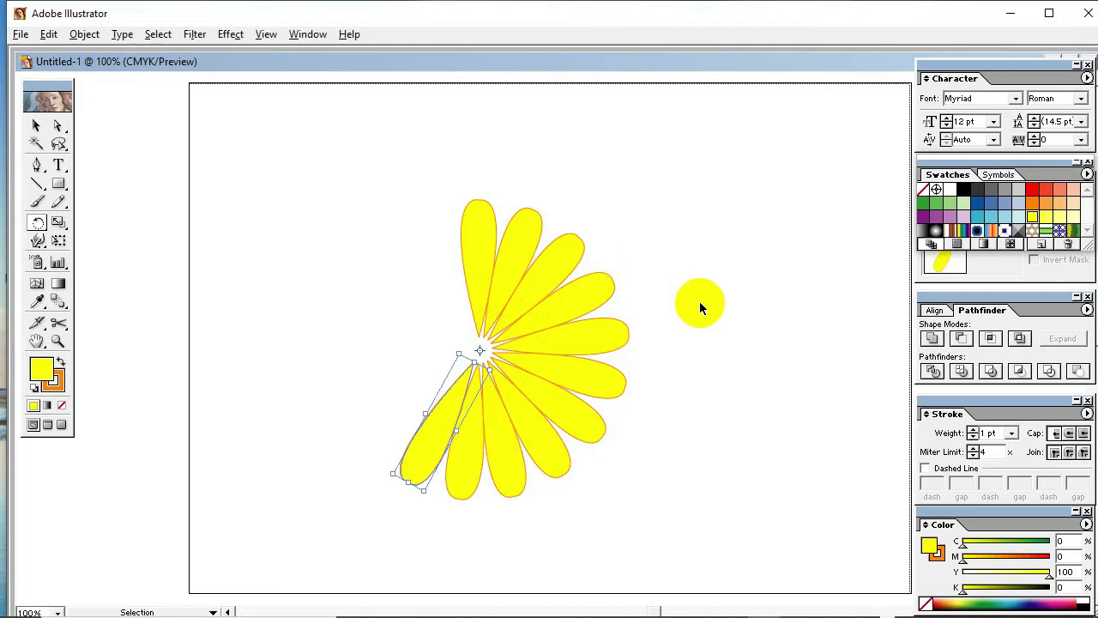
key(ctrl+d)
key(ctrl+d)
key(ctrl+d)
key(ctrl+d)
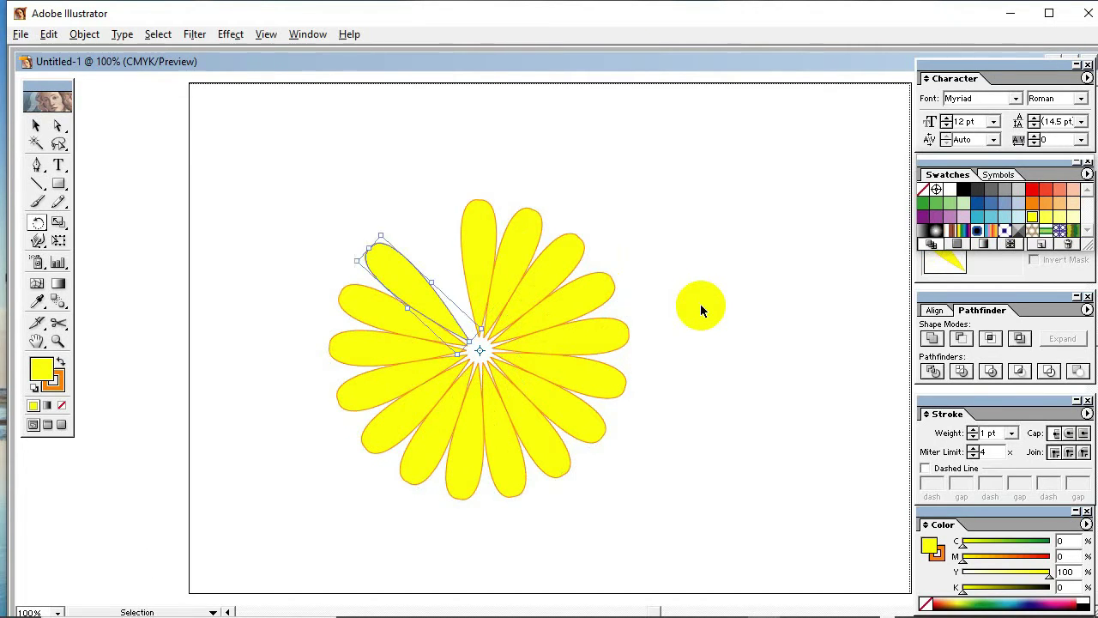
key(ctrl+d)
click(36, 126)
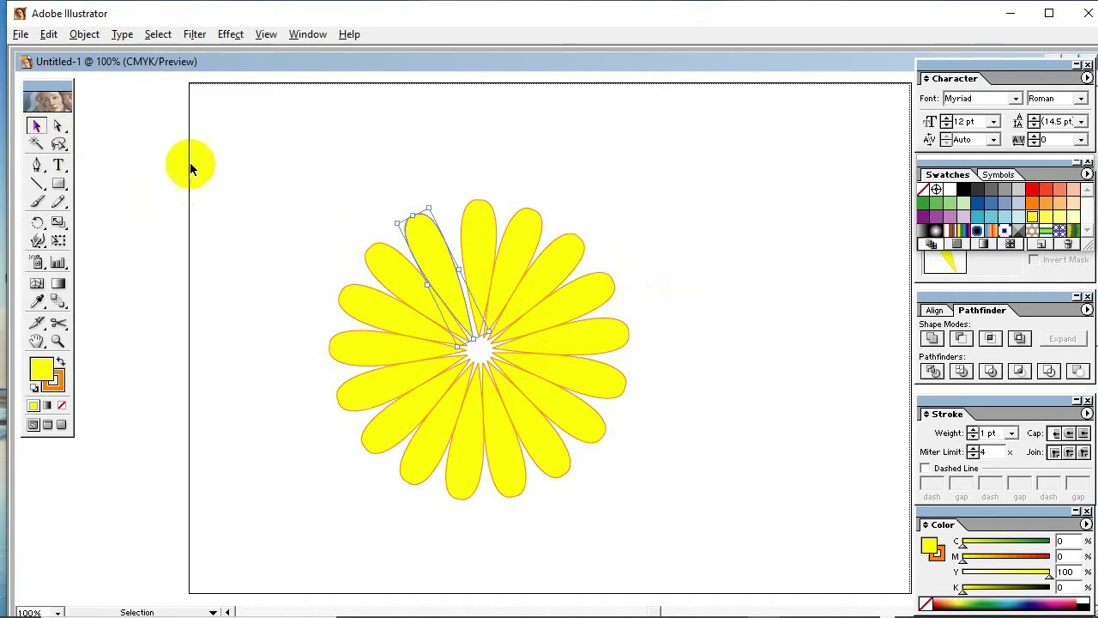
click(311, 201)
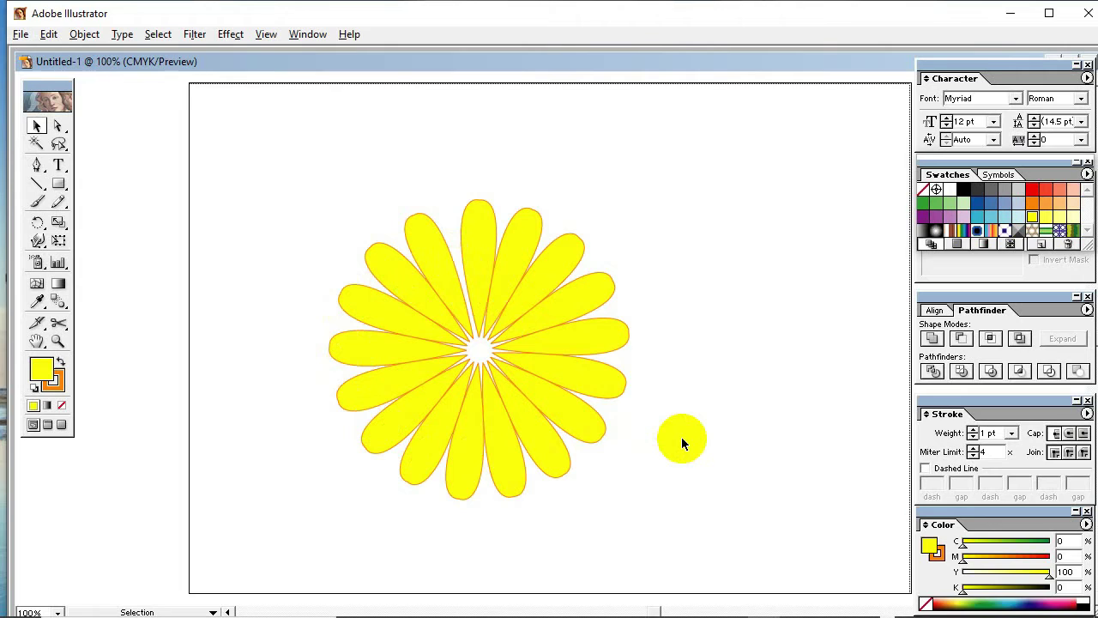
Undo all the rotated petal copies back to the single yellow petal
key(ctrl+z)
key(ctrl+z)
key(ctrl+z)
key(ctrl+z)
key(ctrl+z)
key(ctrl+z)
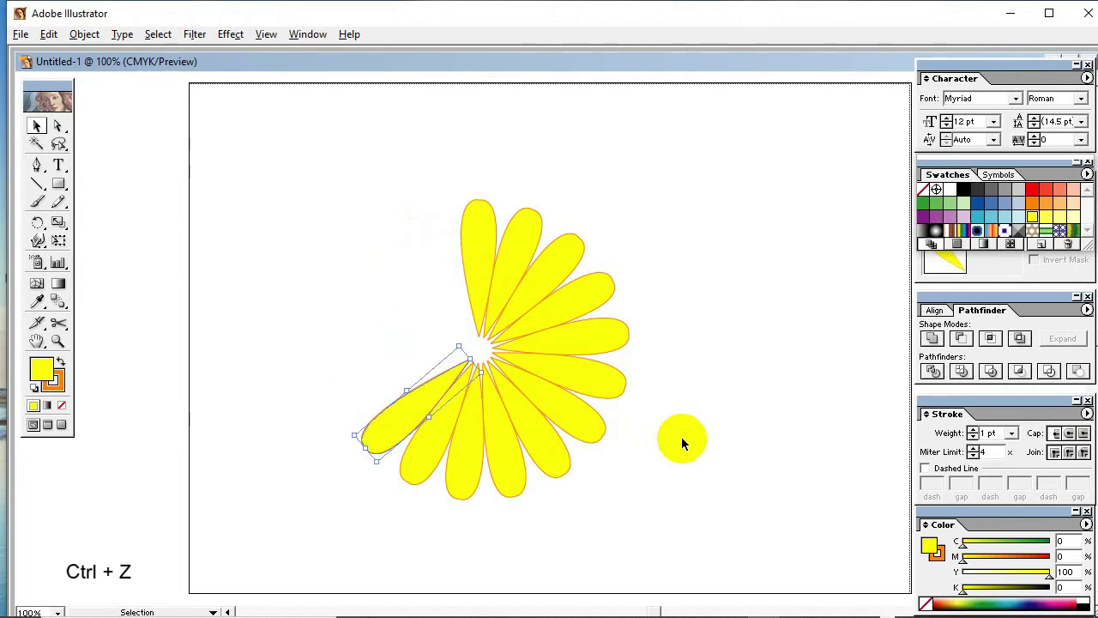
key(ctrl+z)
key(ctrl+z)
key(ctrl+z)
key(ctrl+z)
key(ctrl+z)
key(ctrl+z)
key(ctrl+z)
key(ctrl+z)
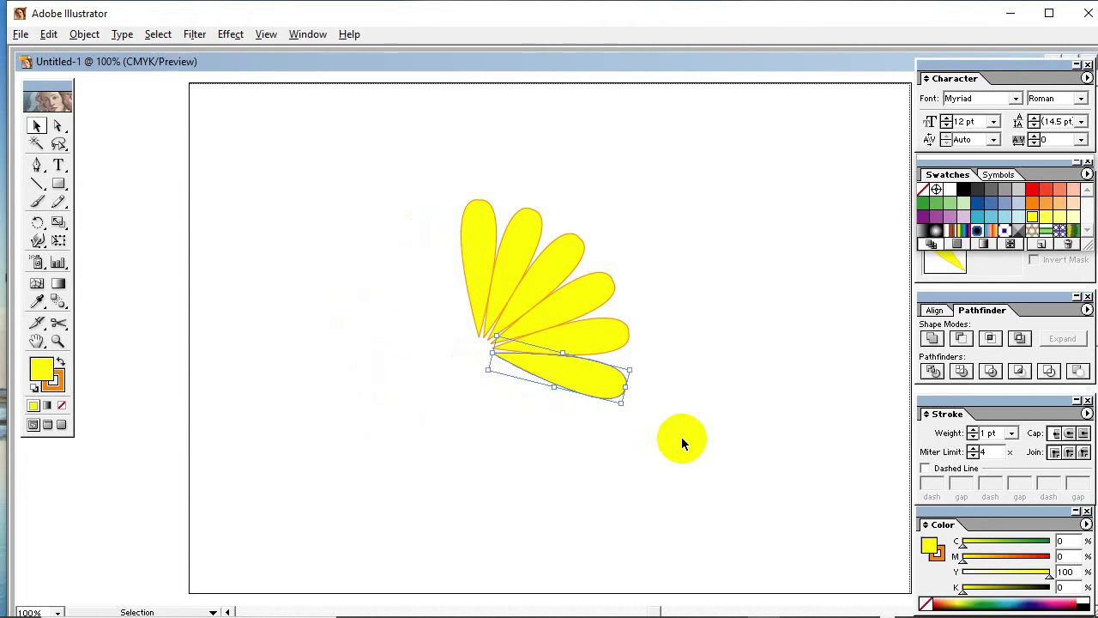
key(ctrl+z)
key(ctrl+z)
key(ctrl+z)
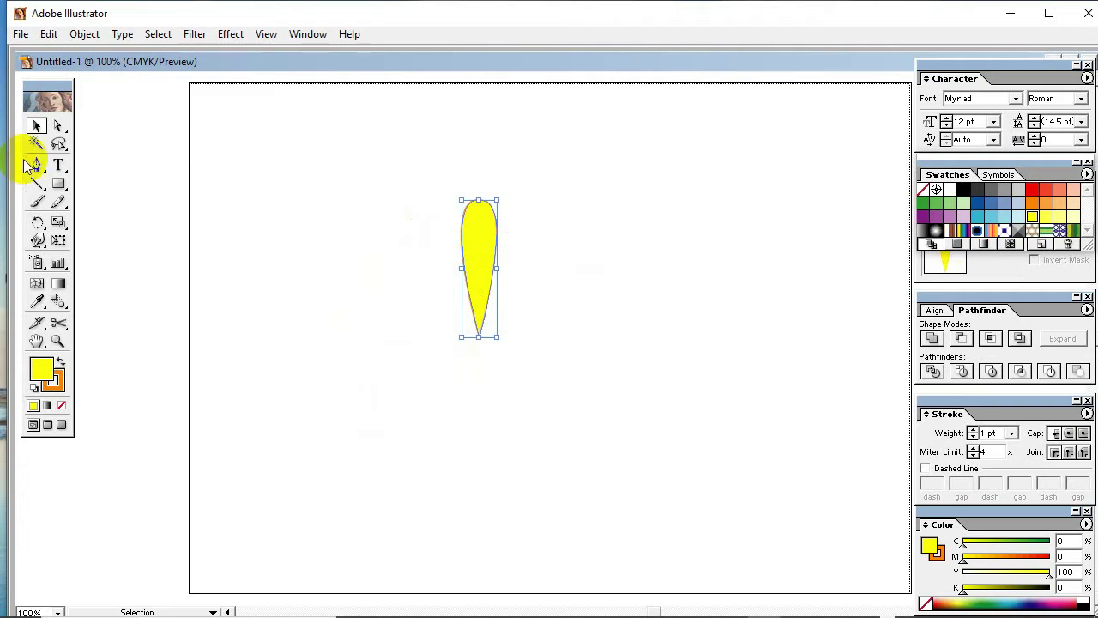
Select the petal and rotate a copy of it slightly clockwise around a pivot point just below its tip
drag(437, 172, 544, 346)
click(37, 221)
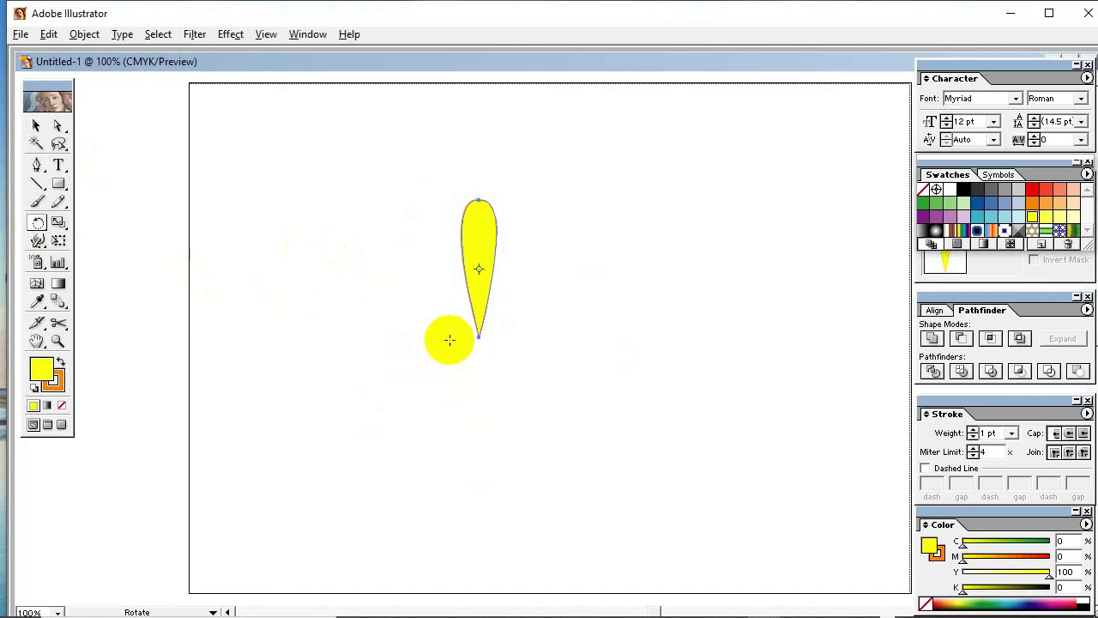
click(477, 346)
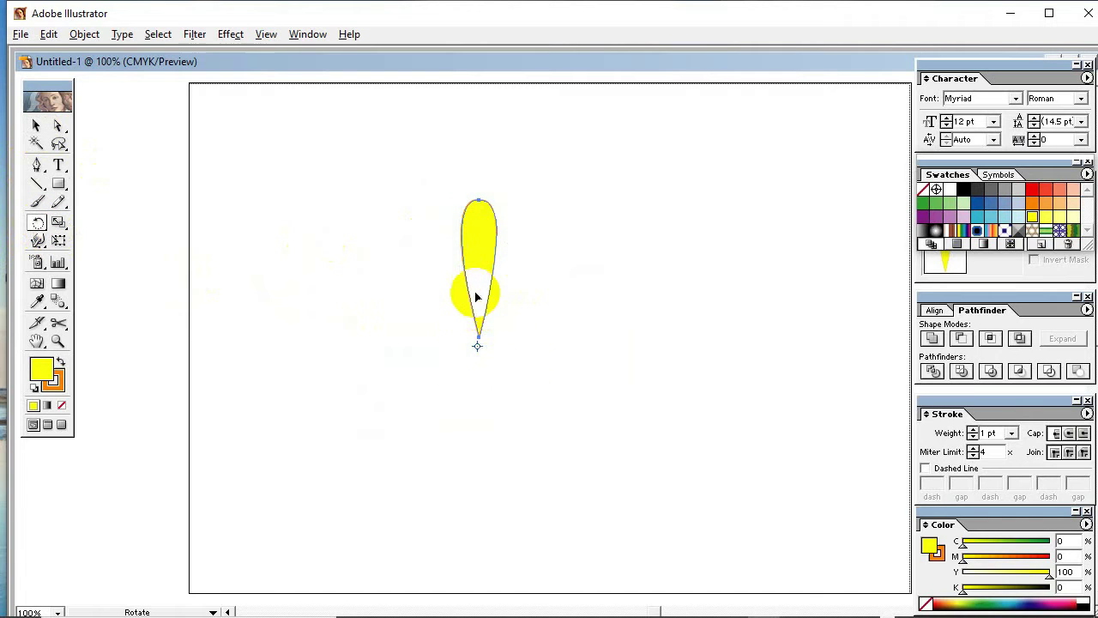
drag(478, 257, 509, 266)
Repeat the copy-and-rotate transformation until the petals close into a complete flower, and clear the selection
key(ctrl)
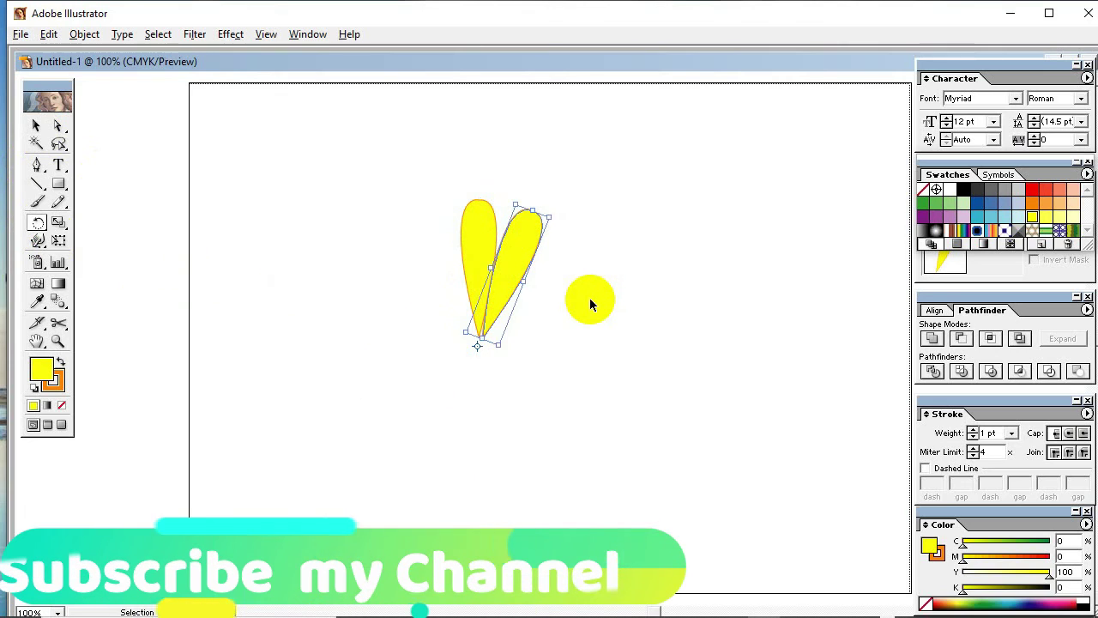
key(ctrl+d)
key(ctrl+d)
key(ctrl+d)
key(ctrl+d)
key(ctrl+d)
key(ctrl+d)
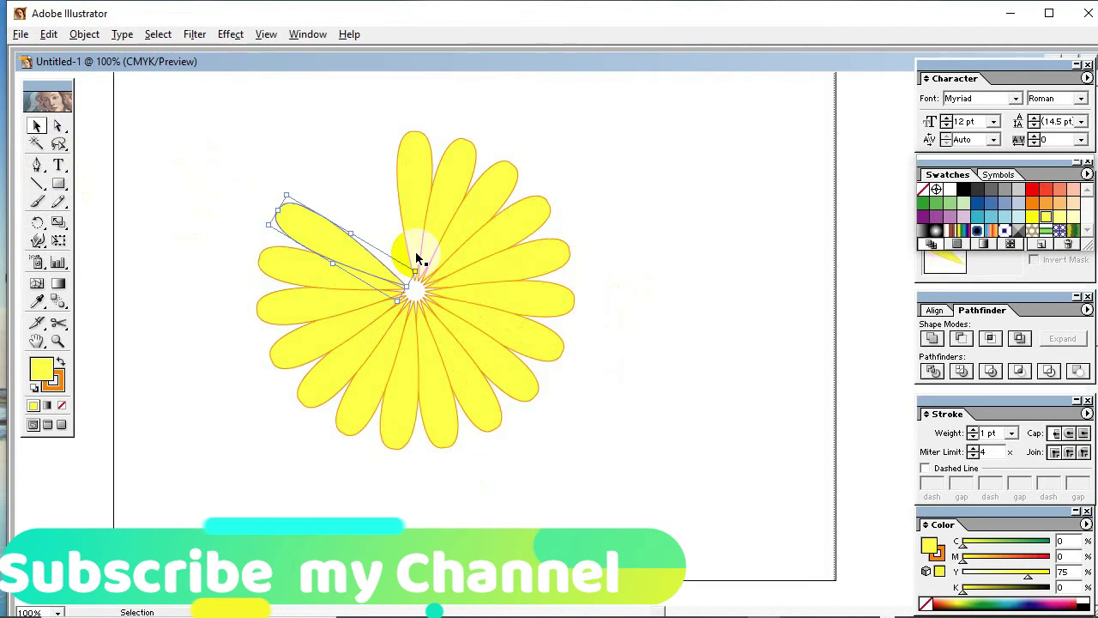
key(ctrl+d)
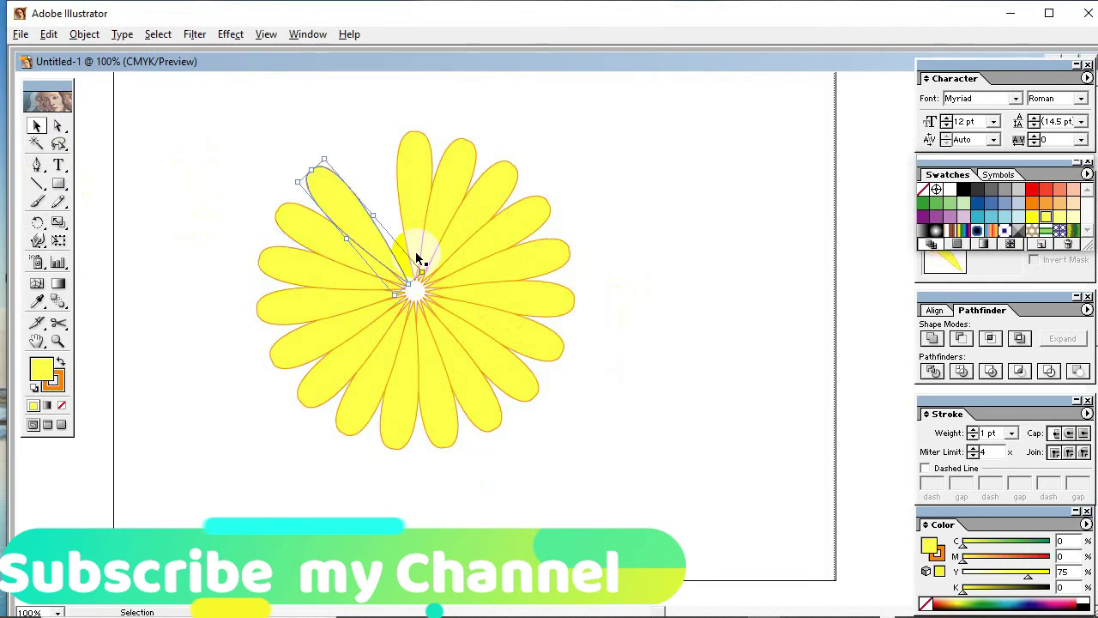
key(ctrl+d)
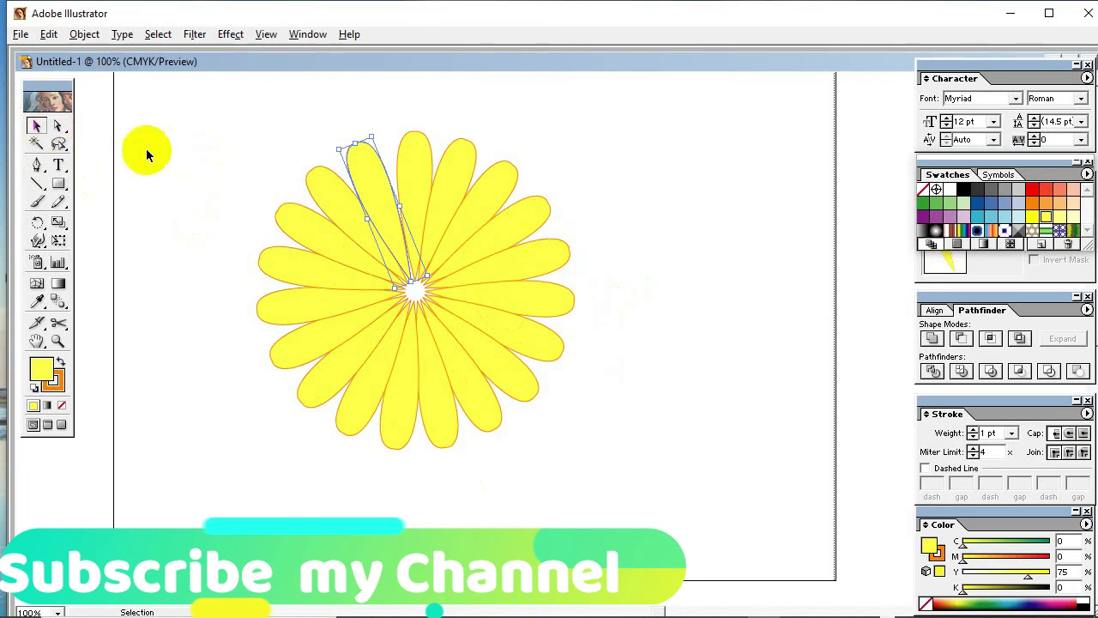
click(262, 138)
Select all the petals, scale the flower down to about one third, and place it near the artboard's upper-left corner
drag(263, 137, 575, 452)
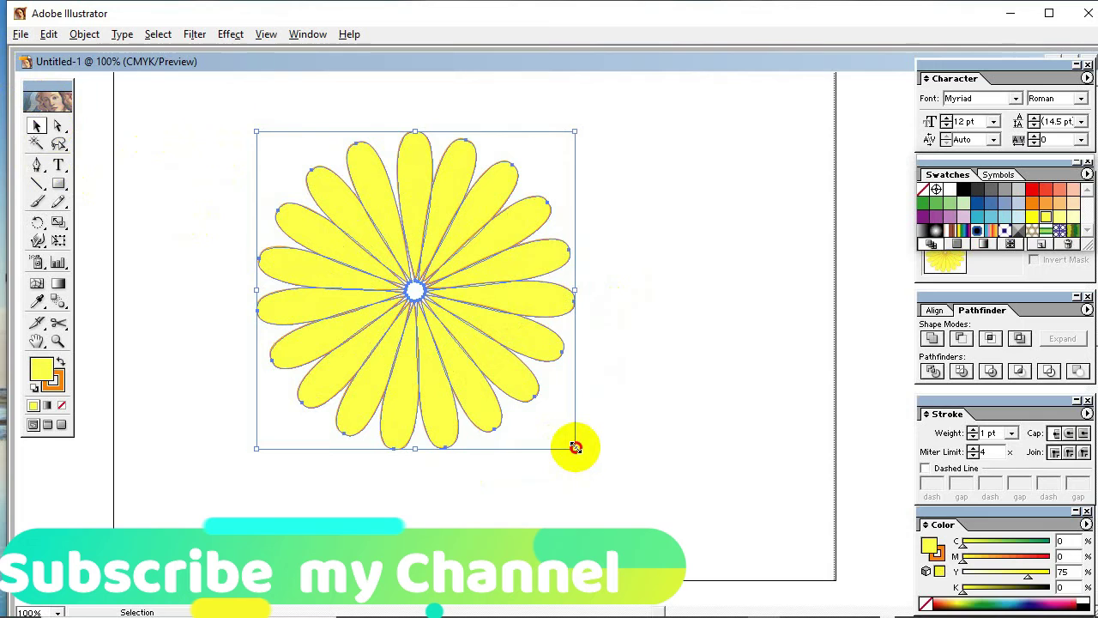
key(ctrl+shift+b)
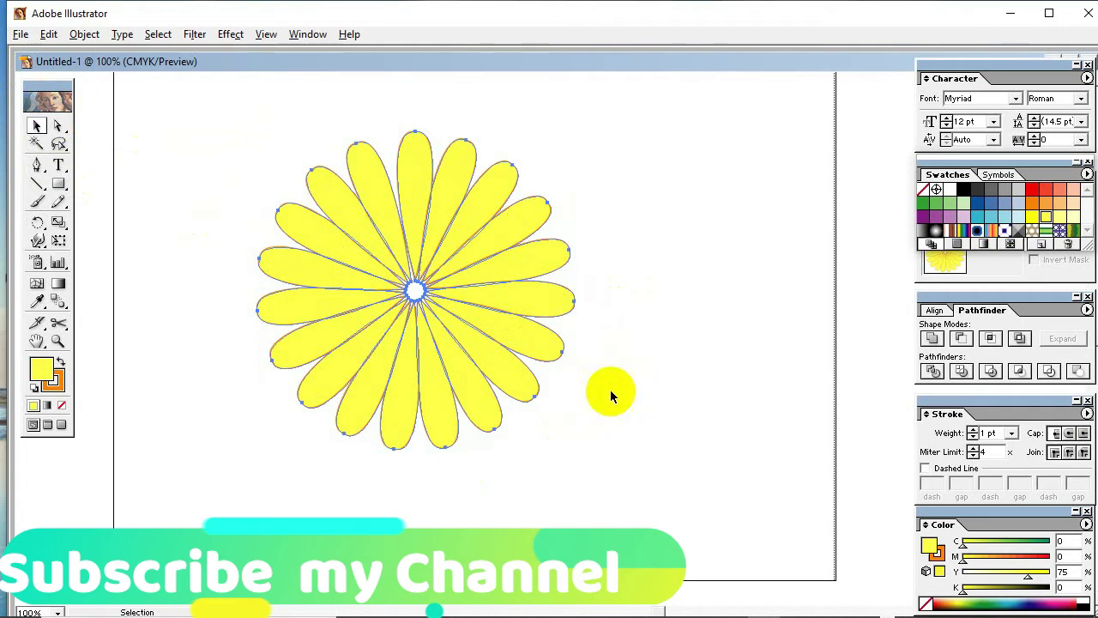
click(607, 424)
drag(246, 117, 557, 429)
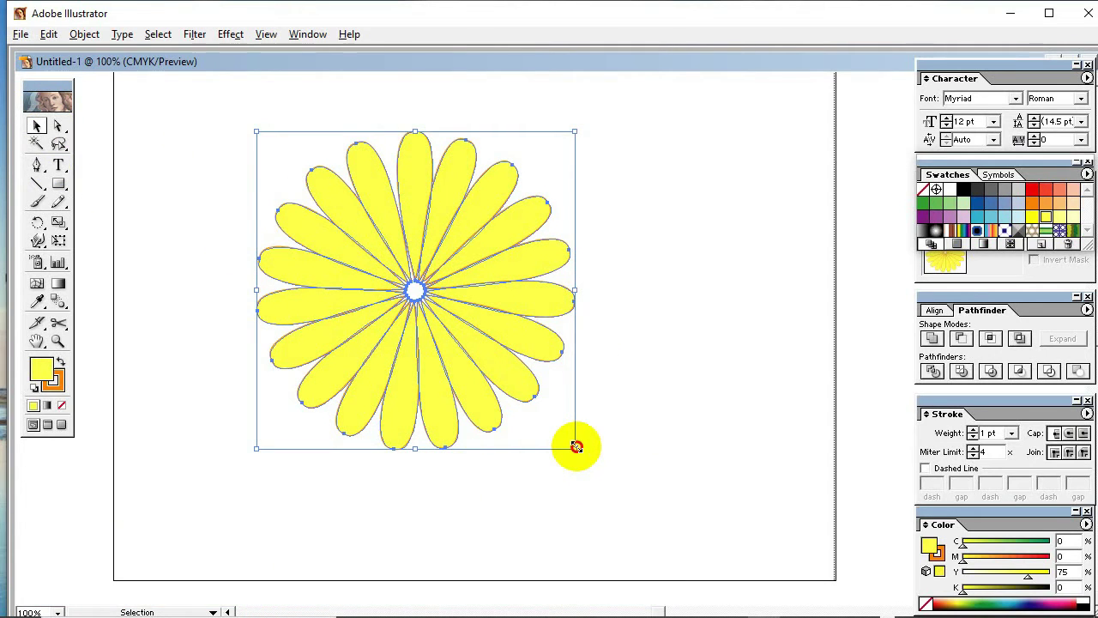
drag(576, 446, 559, 433)
drag(617, 453, 231, 204)
click(332, 284)
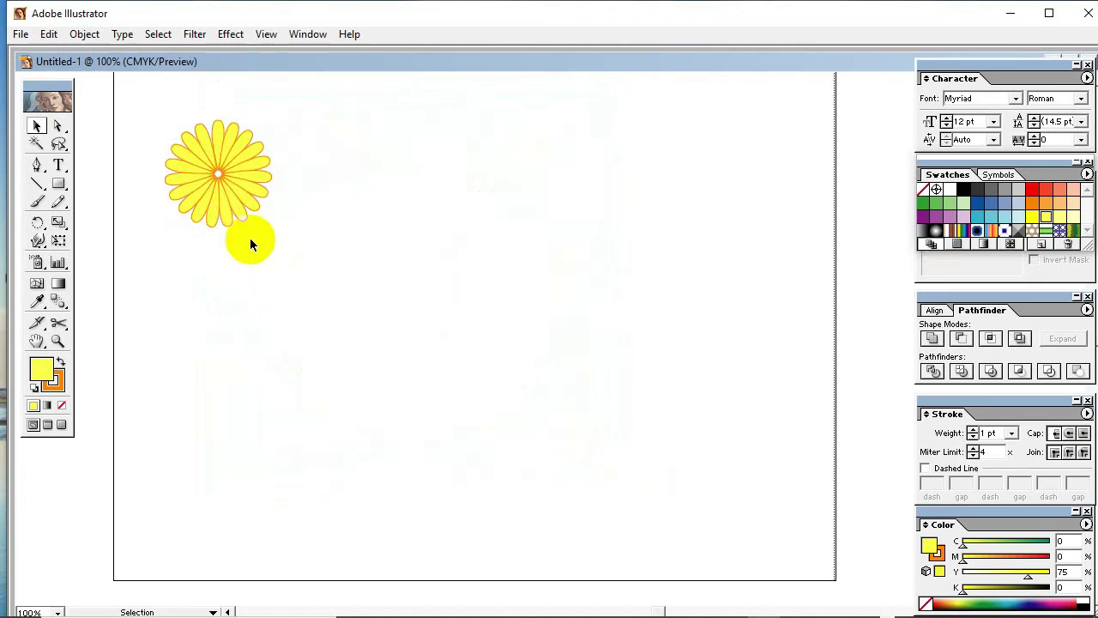
Move one lower-right petal and one left petal individually away from the small flower
click(256, 190)
drag(264, 193, 405, 256)
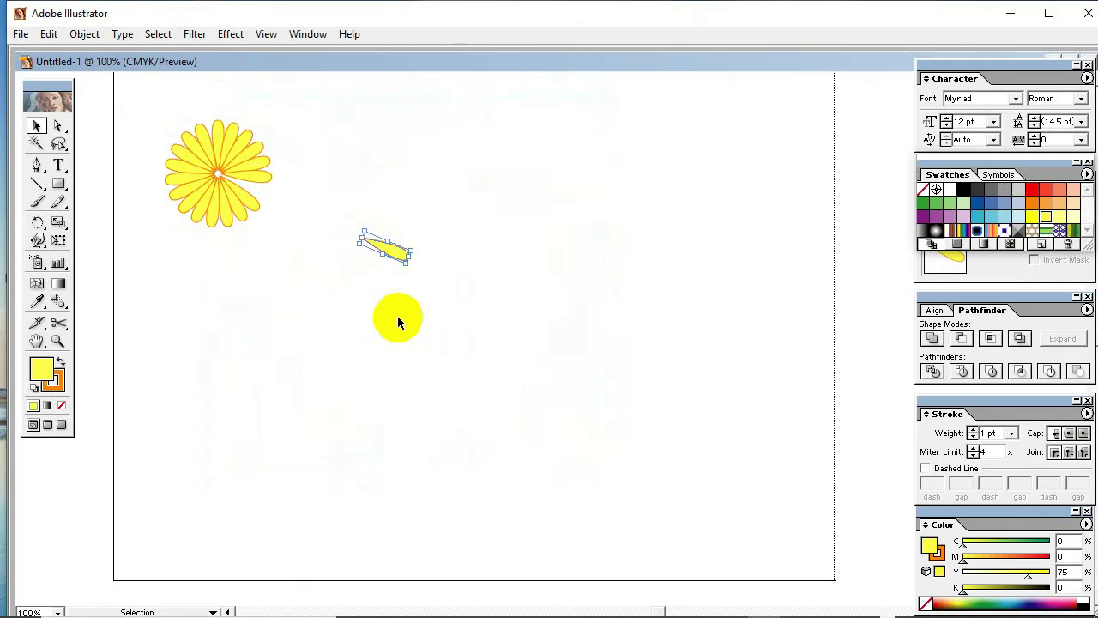
click(394, 317)
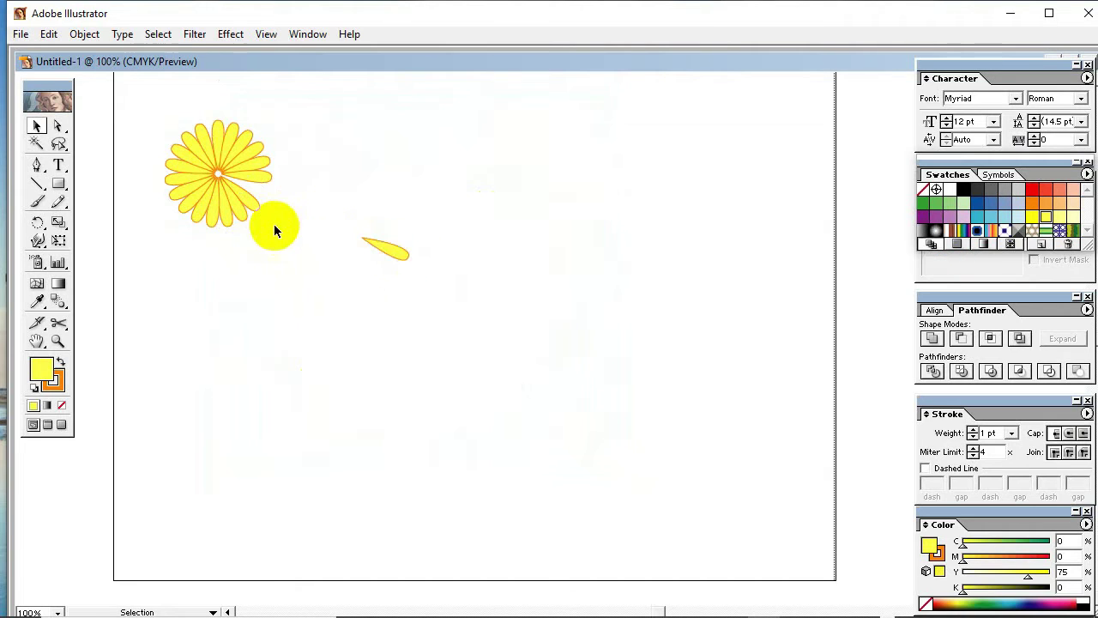
click(174, 169)
drag(175, 169, 135, 248)
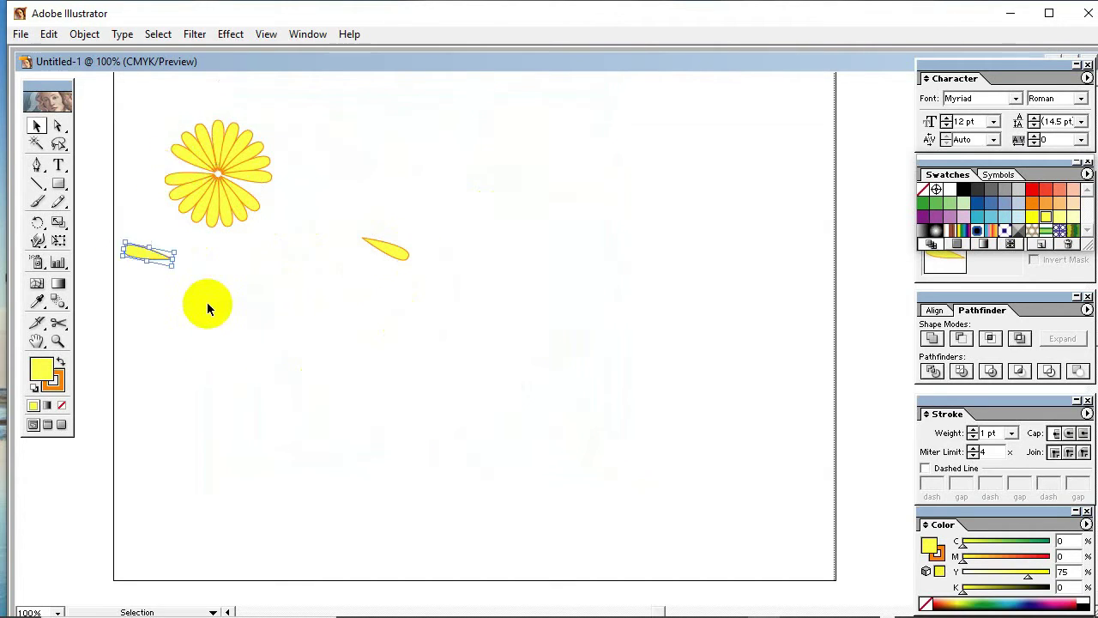
click(207, 309)
Undo both single-petal moves and clear the selection
key(ctrl+z)
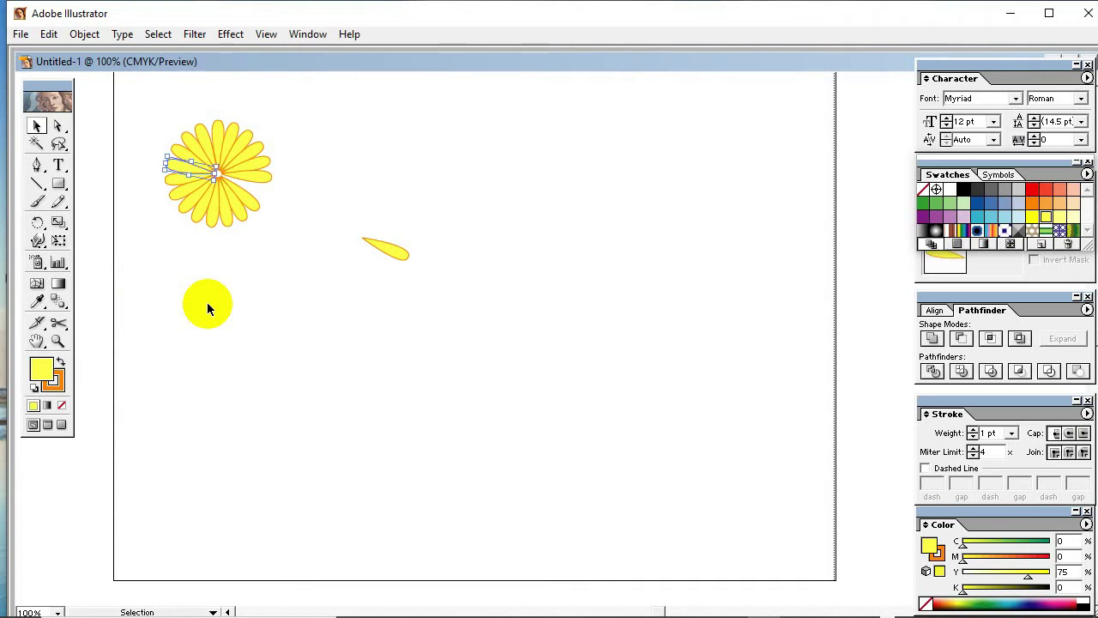
key(ctrl+z)
click(295, 309)
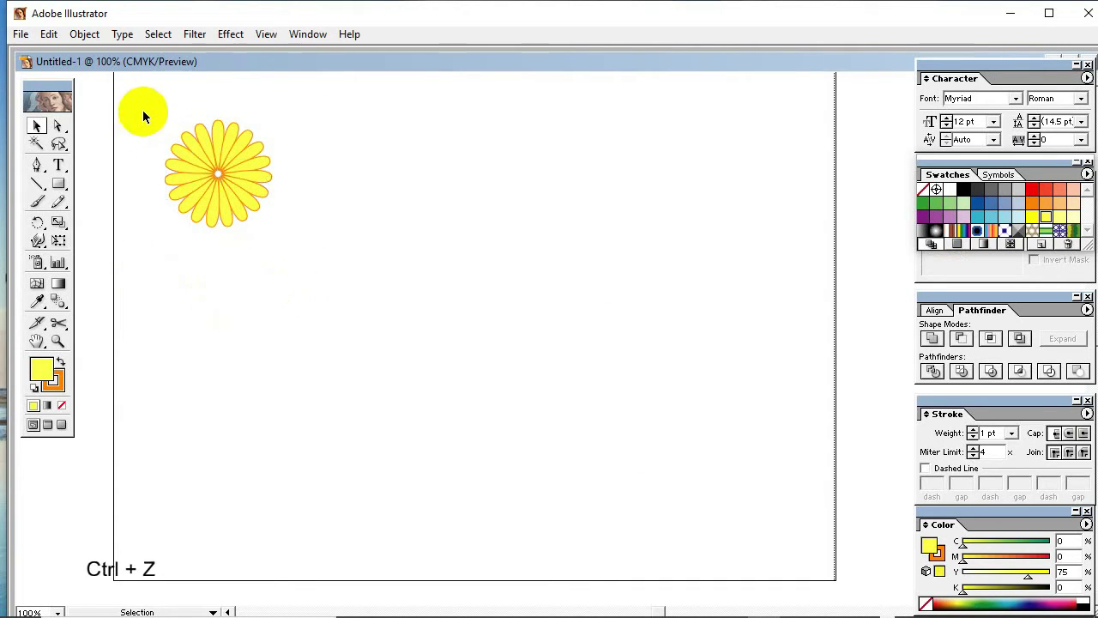
Group all the petals of the flower, move the group to the middle of the artboard, and deselect it
drag(150, 103, 292, 253)
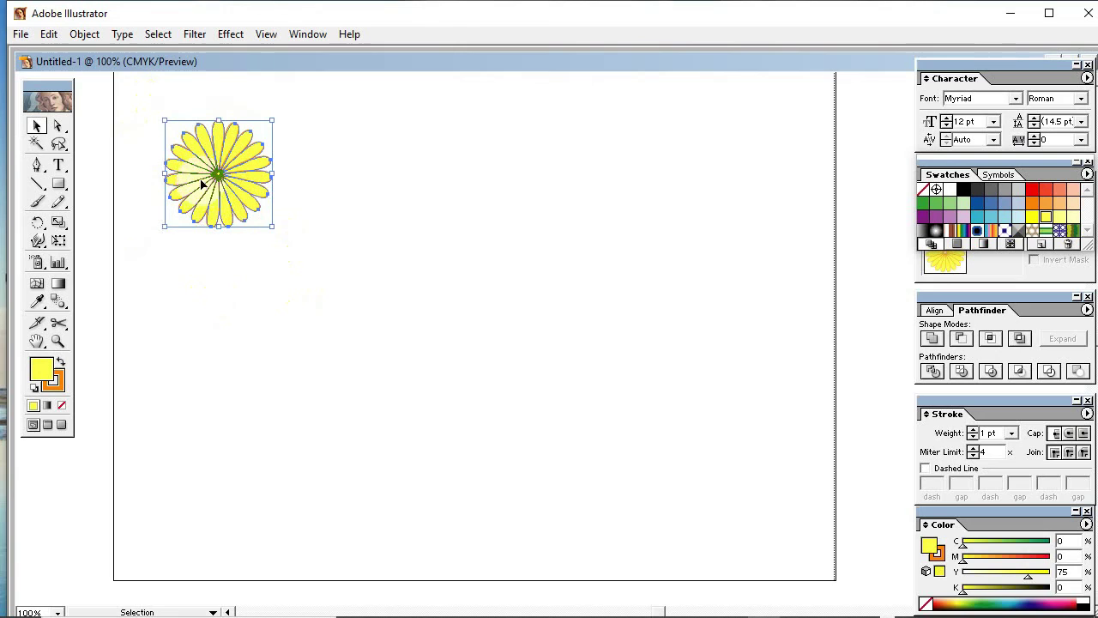
right_click(203, 181)
click(225, 230)
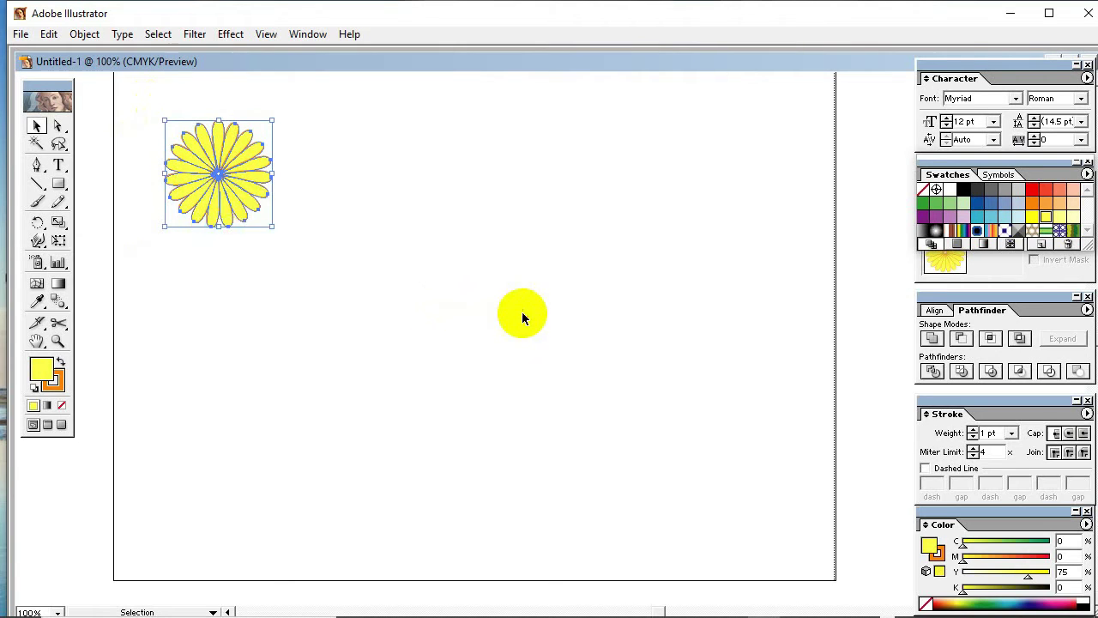
click(521, 312)
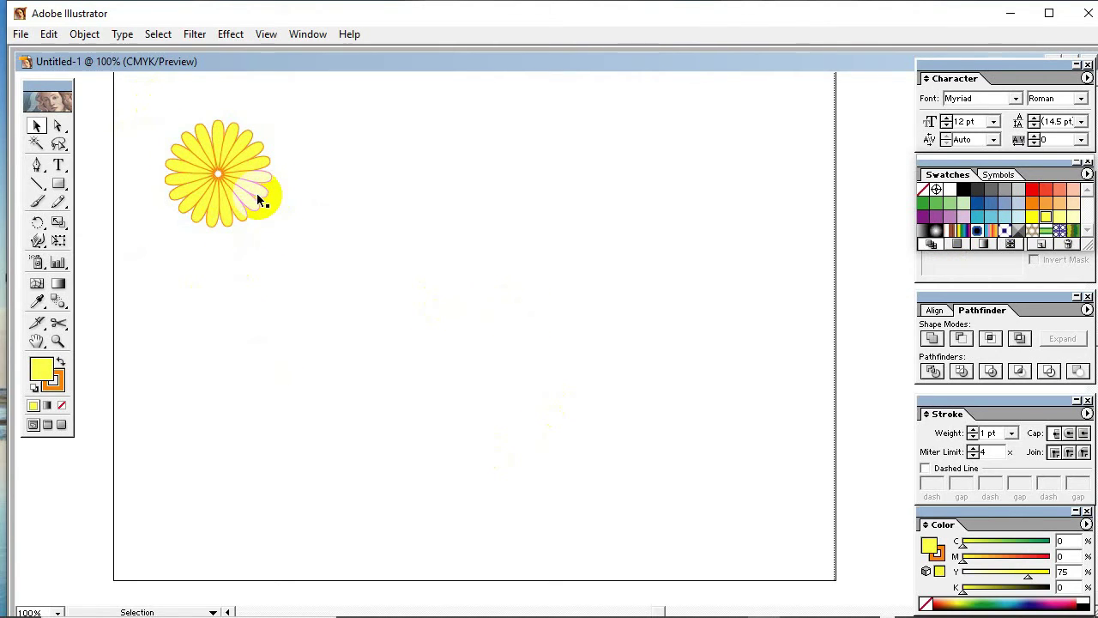
drag(257, 193, 479, 285)
click(485, 387)
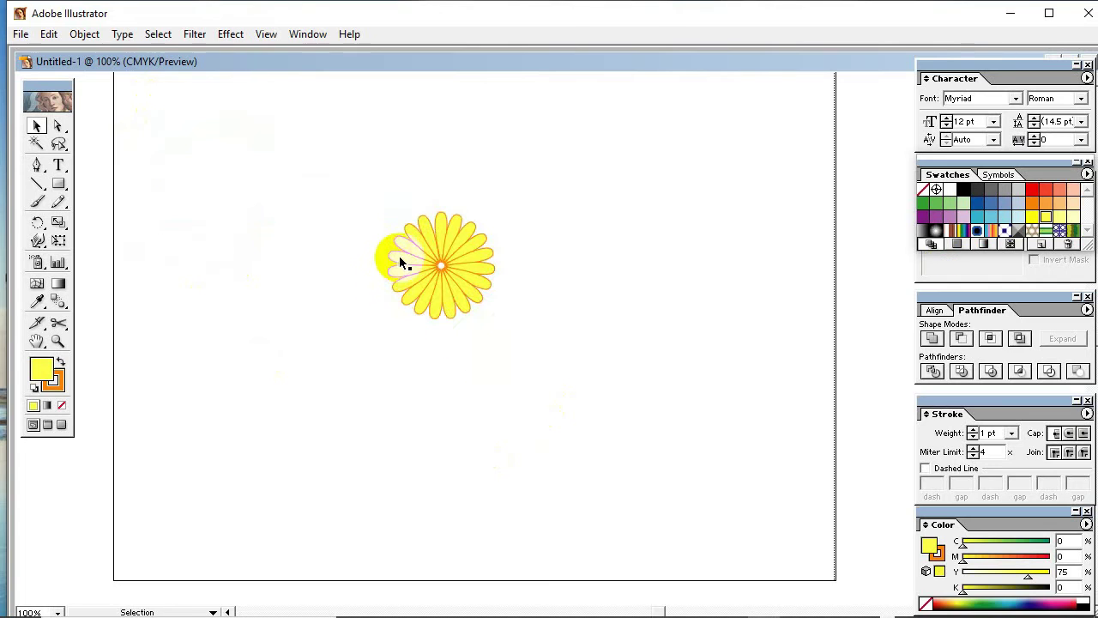
Move the grouped flower to the artboard's upper-left area, ungroup its petals, and clear the selection
drag(399, 256, 214, 184)
click(275, 301)
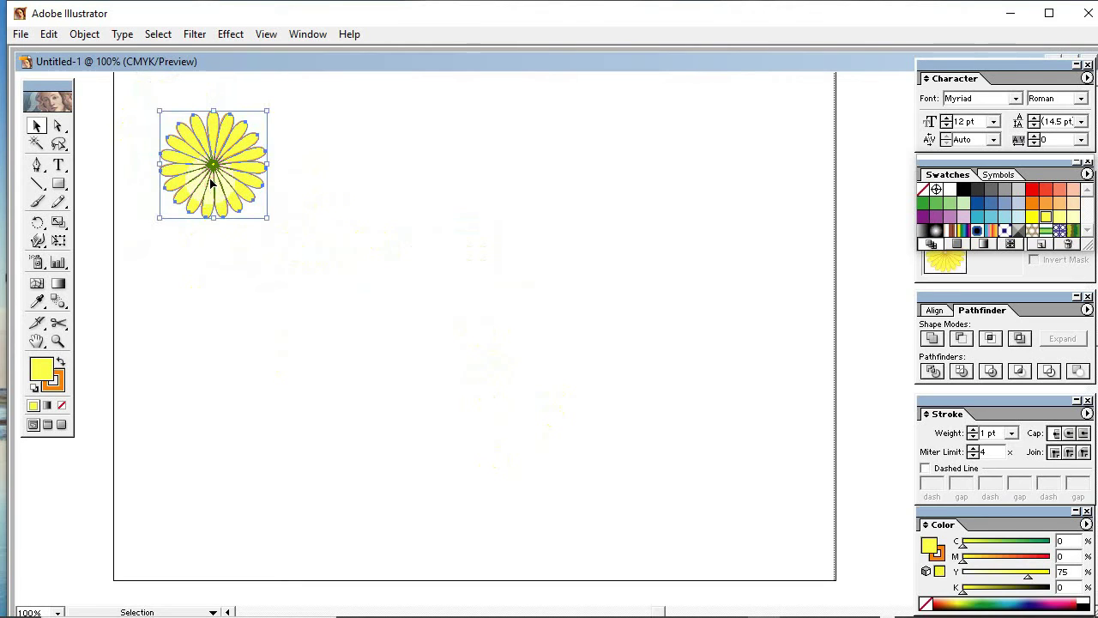
right_click(211, 180)
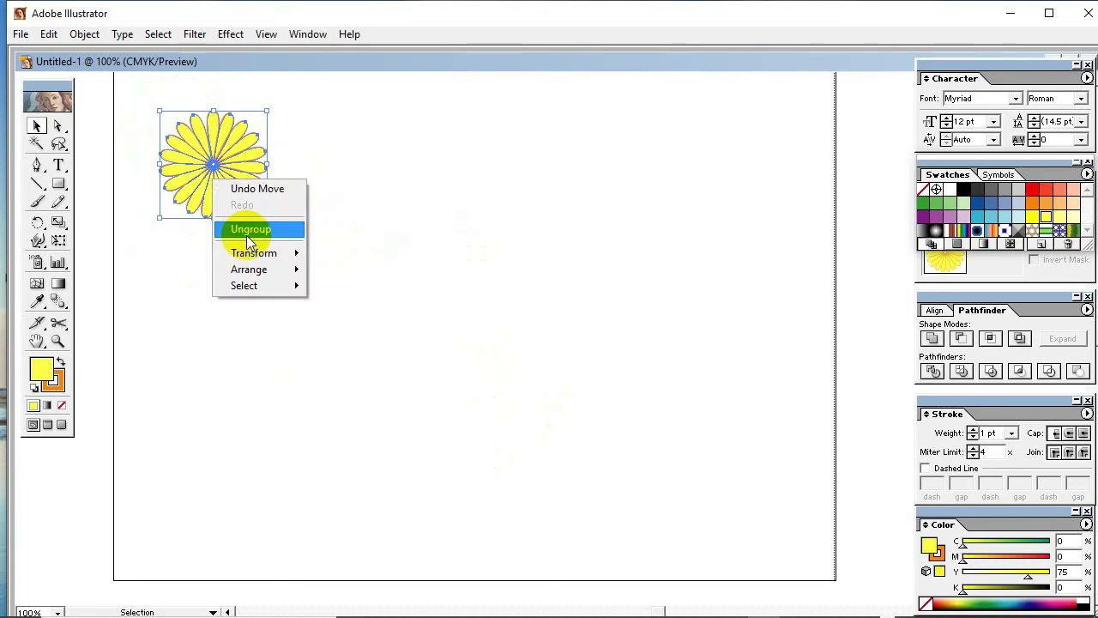
click(246, 232)
click(331, 261)
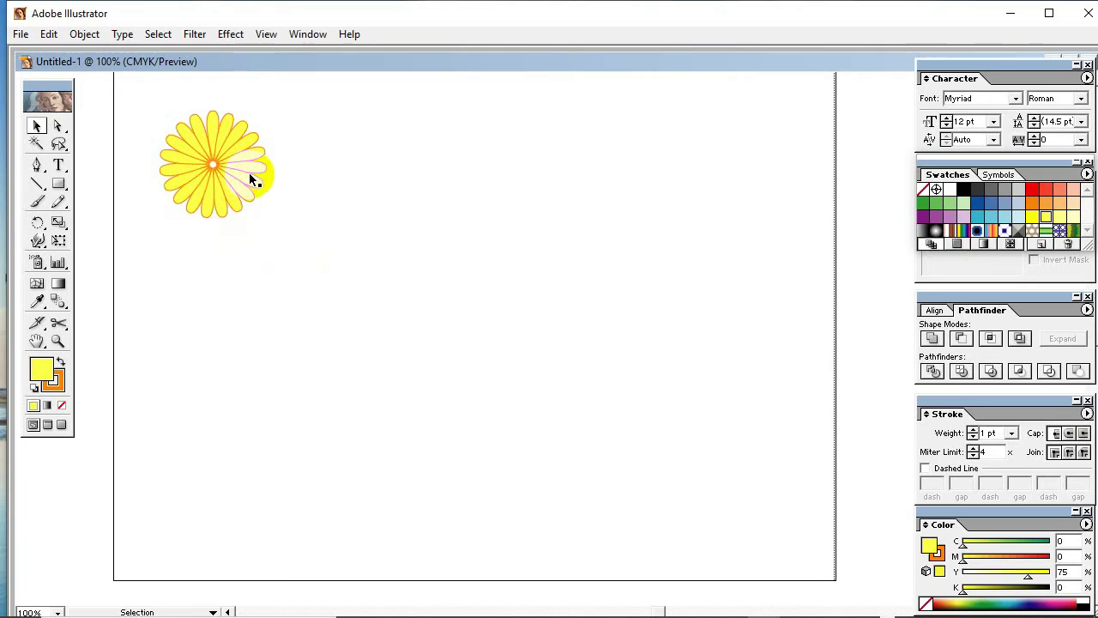
Move one right-hand petal away from the flower and undo the move
drag(249, 179, 365, 283)
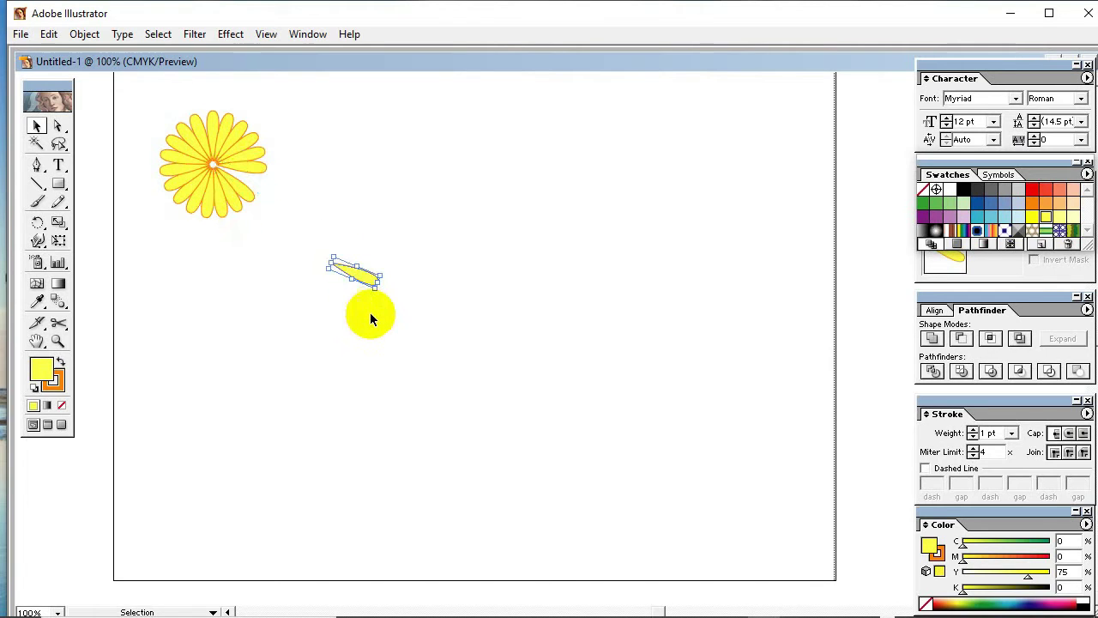
key(ctrl+z)
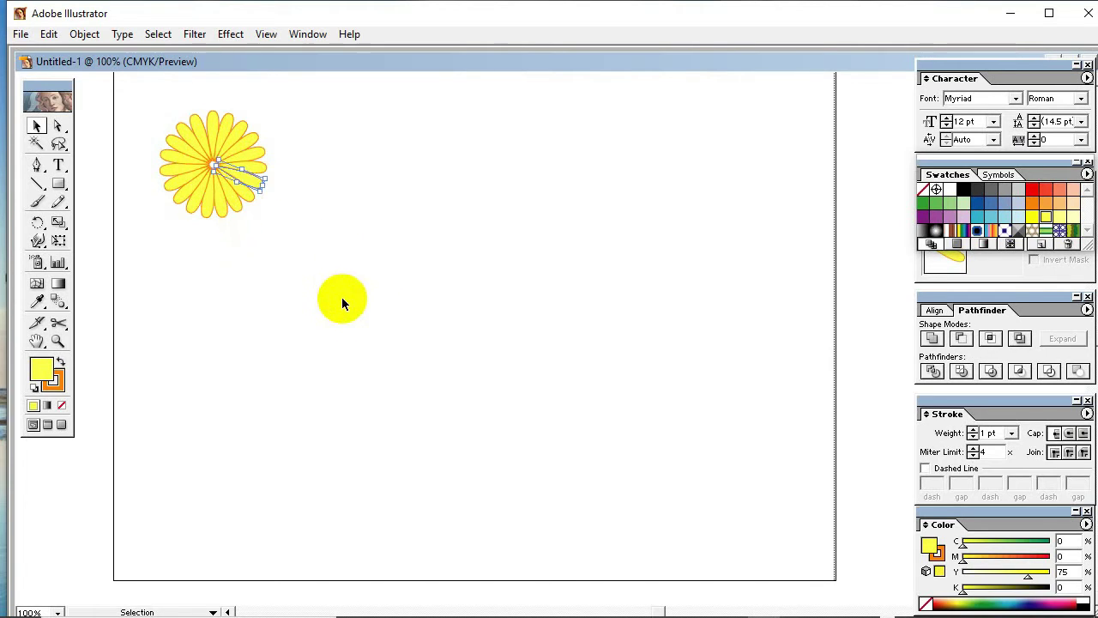
Group all the petals of the flower again, shift the group closer to the artboard's upper-left corner, and deselect it
drag(324, 274, 147, 136)
right_click(187, 148)
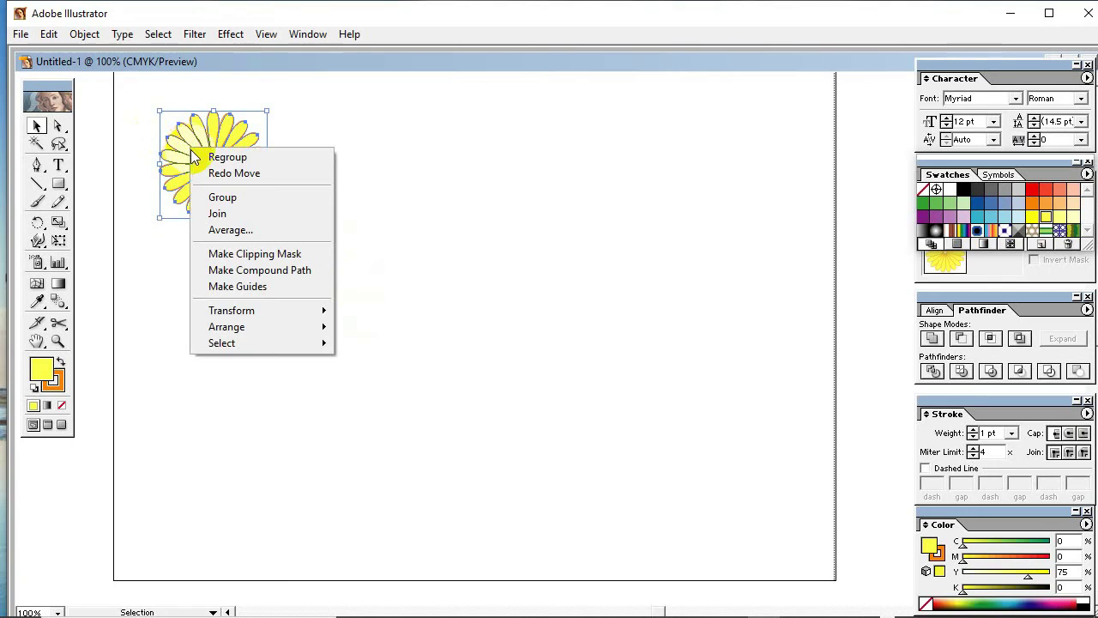
click(219, 197)
click(332, 262)
drag(217, 178, 191, 167)
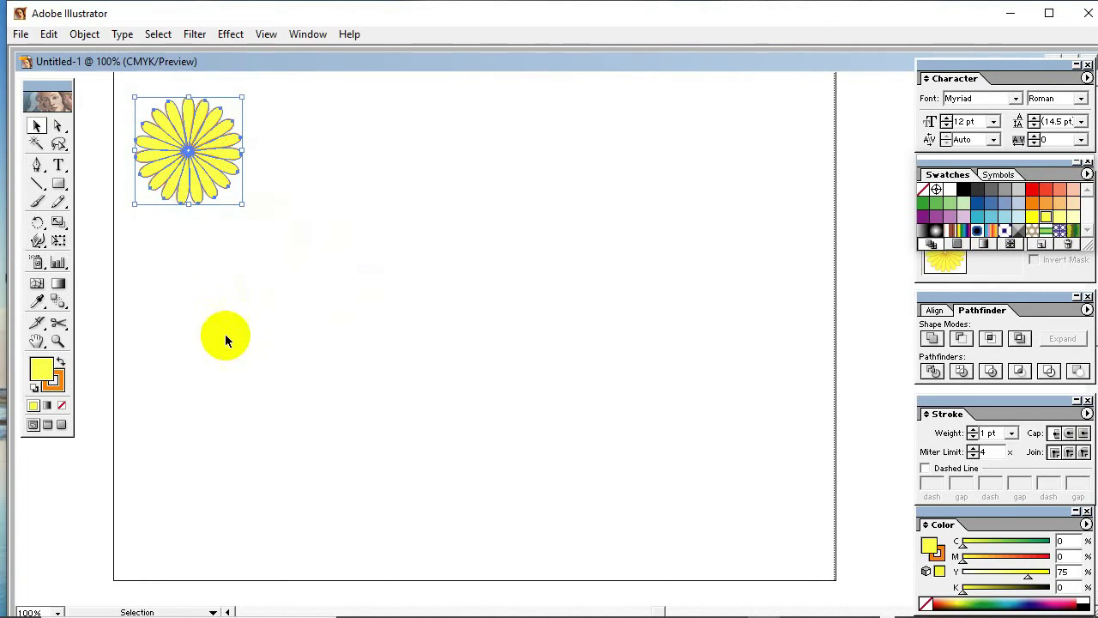
click(228, 291)
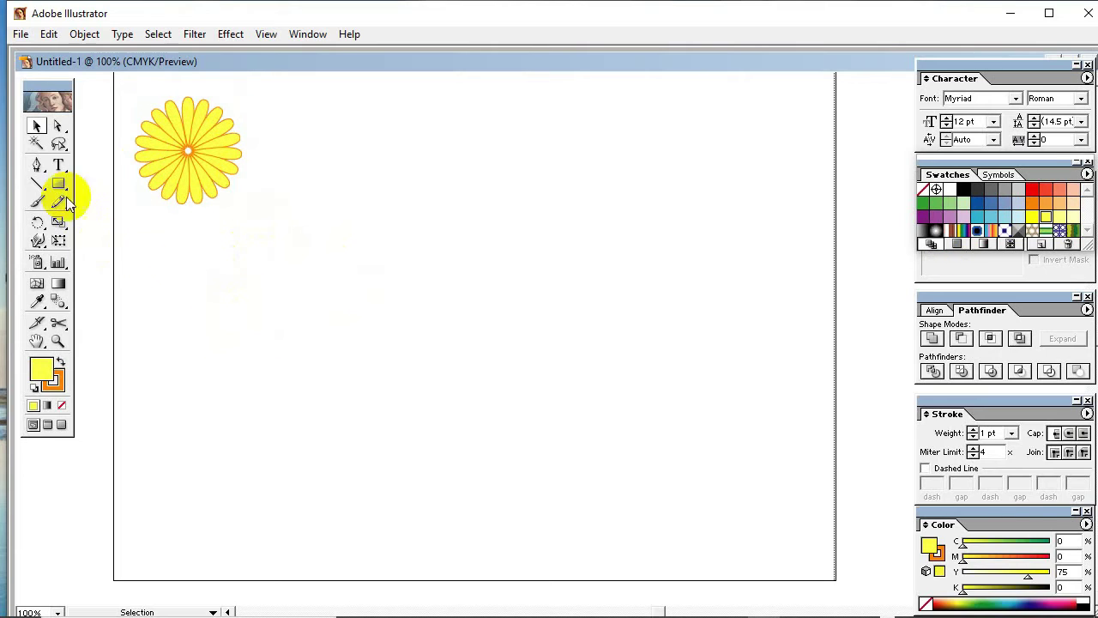
Draw a closed, upright pointed petal with two curved sides mid-artboard using the Pen tool, with no fill and an orange stroke
click(61, 405)
click(58, 383)
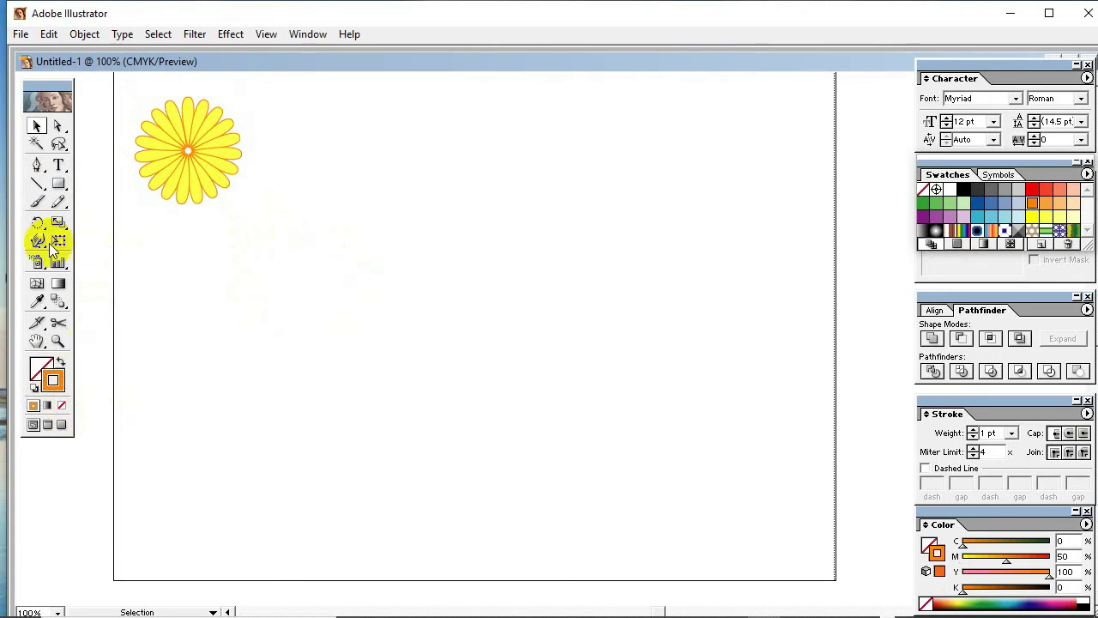
click(36, 166)
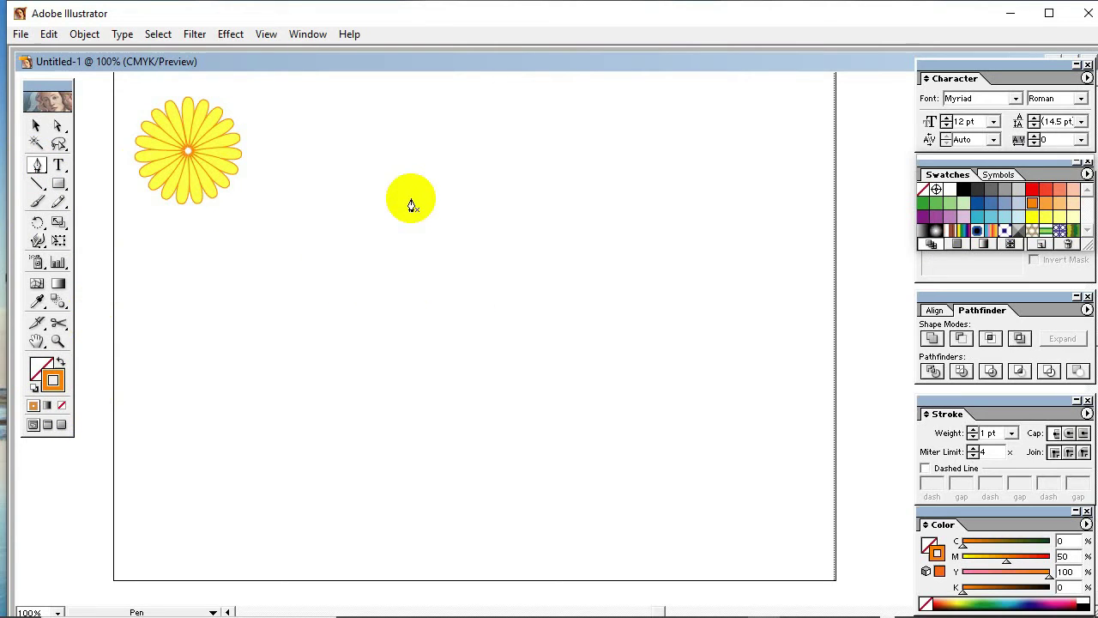
click(410, 199)
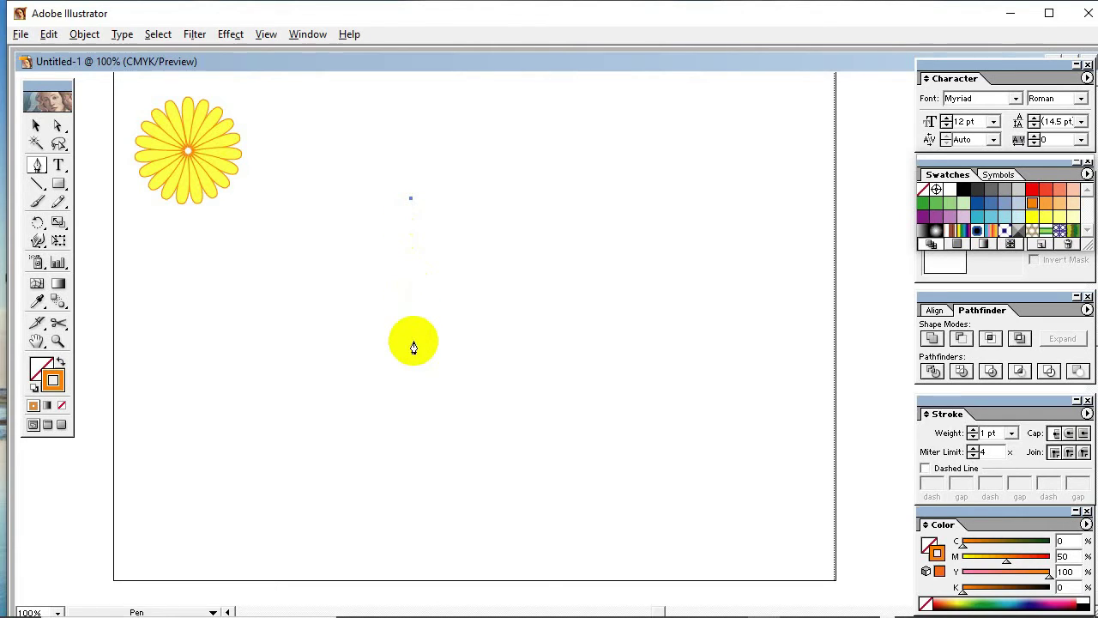
drag(414, 342, 461, 422)
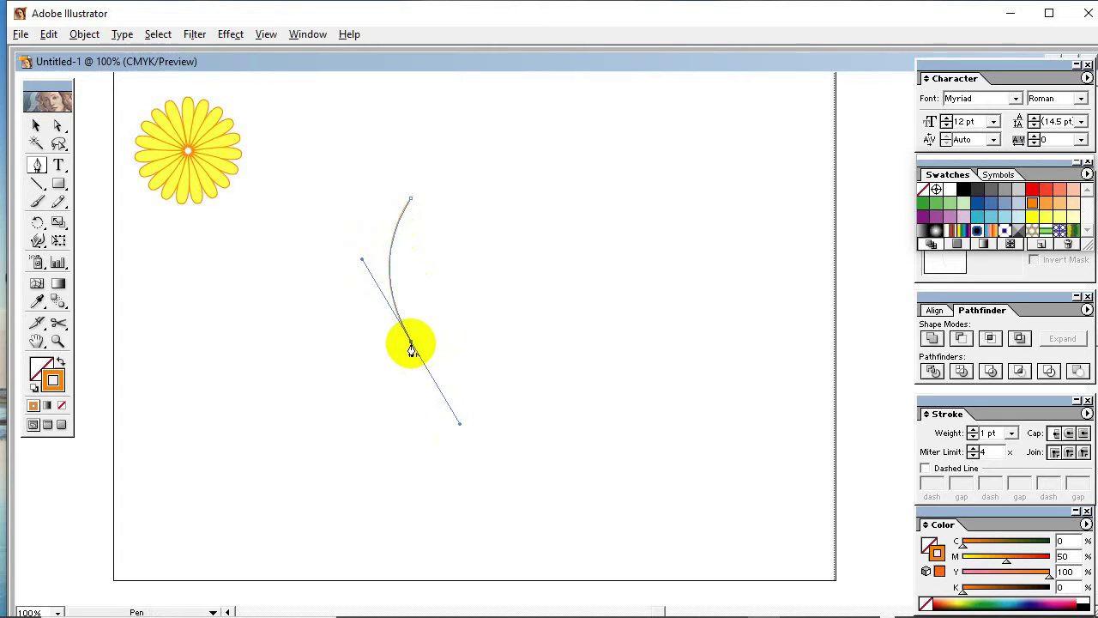
click(411, 342)
drag(412, 199, 363, 124)
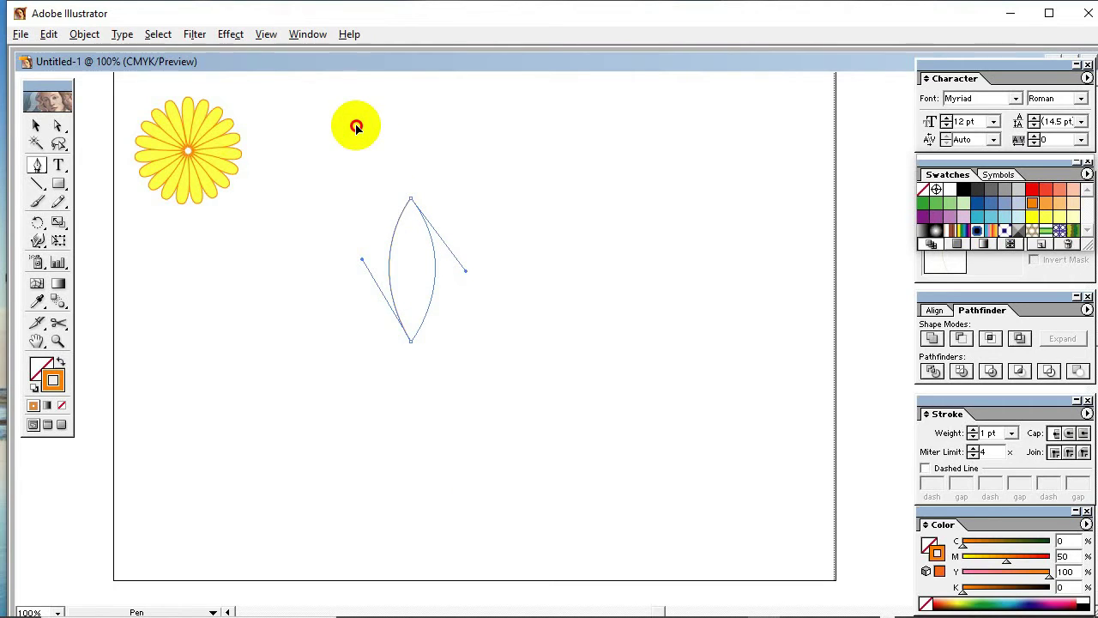
drag(357, 127, 356, 127)
Make the pointed petal narrower and slightly taller, and fill it with the 75% yellow swatch
click(35, 125)
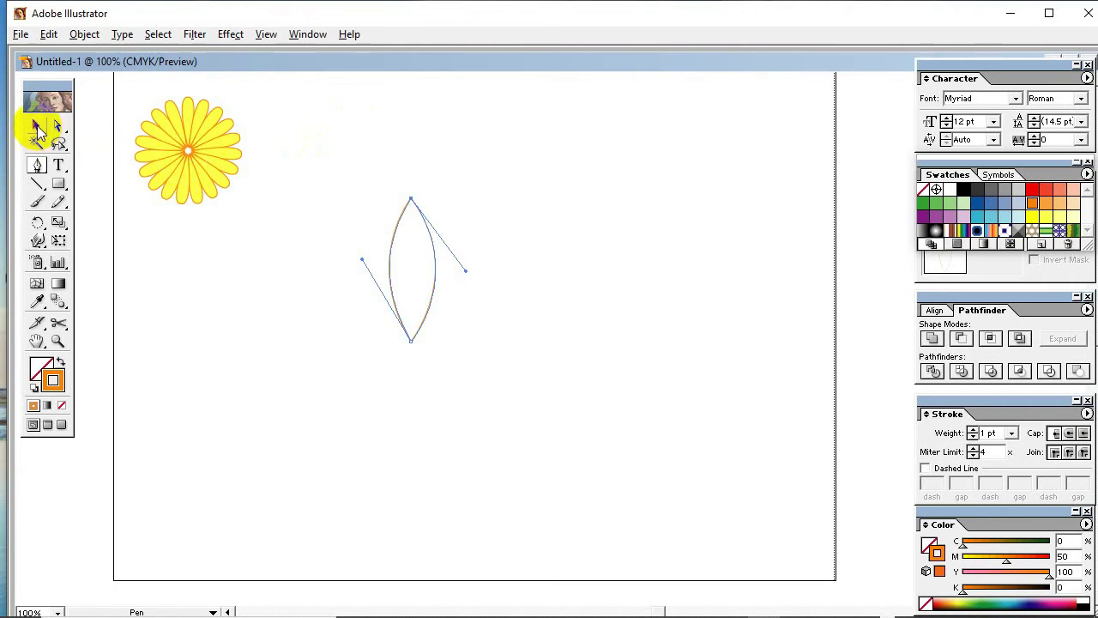
click(246, 308)
drag(362, 176, 423, 352)
drag(490, 369, 337, 246)
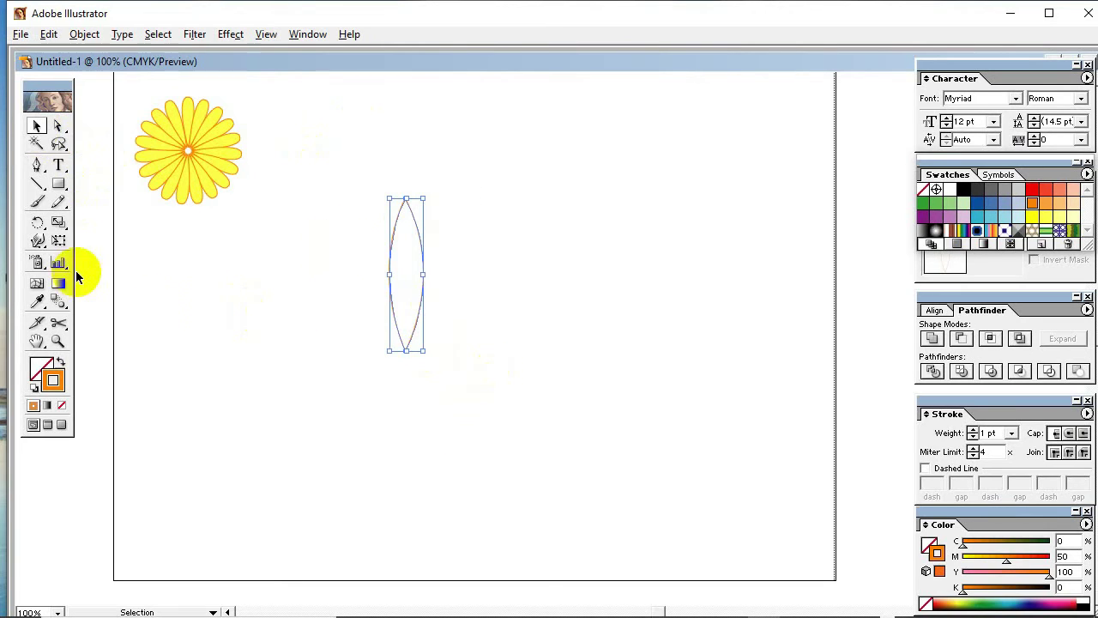
click(46, 364)
click(1046, 216)
Rotate a copy of the pointed petal clockwise around a point just below its lower tip
click(36, 224)
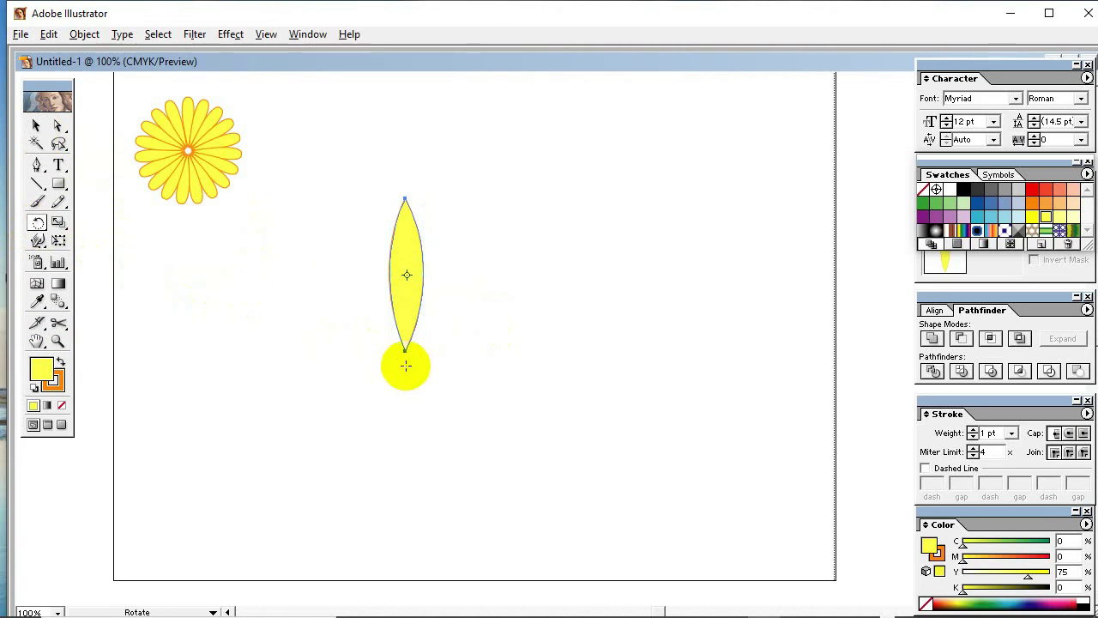
click(404, 364)
drag(412, 271, 447, 279)
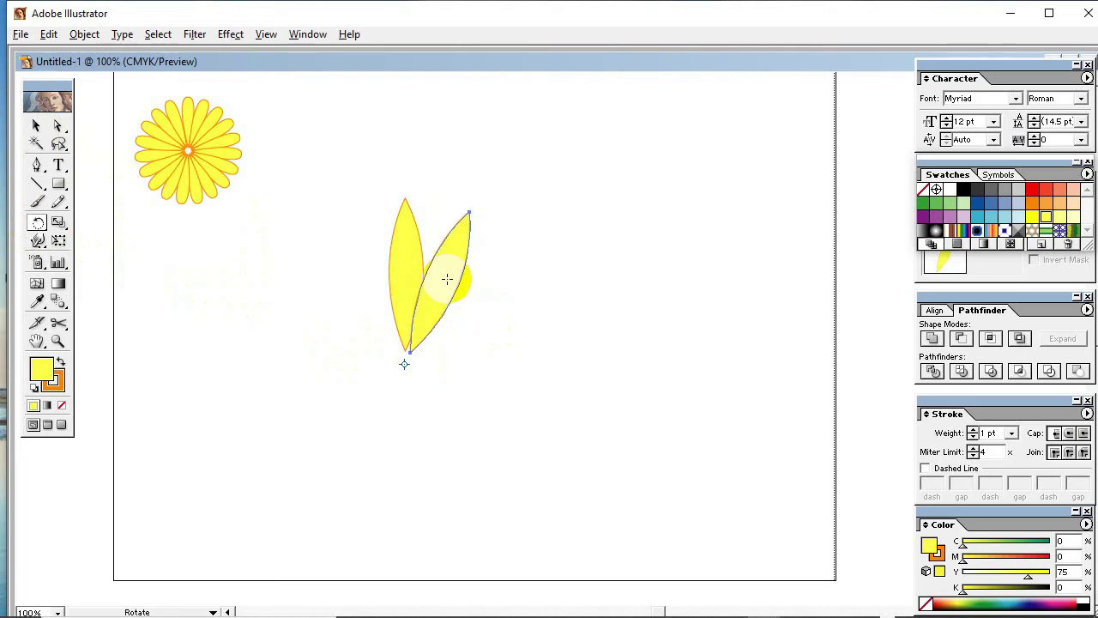
Repeat the rotated petal copy 14 times around the center to complete a 16-petal flower
key(ctrl+d)
key(ctrl+d)
key(ctrl+d)
key(ctrl+d)
key(ctrl+d)
key(ctrl+d)
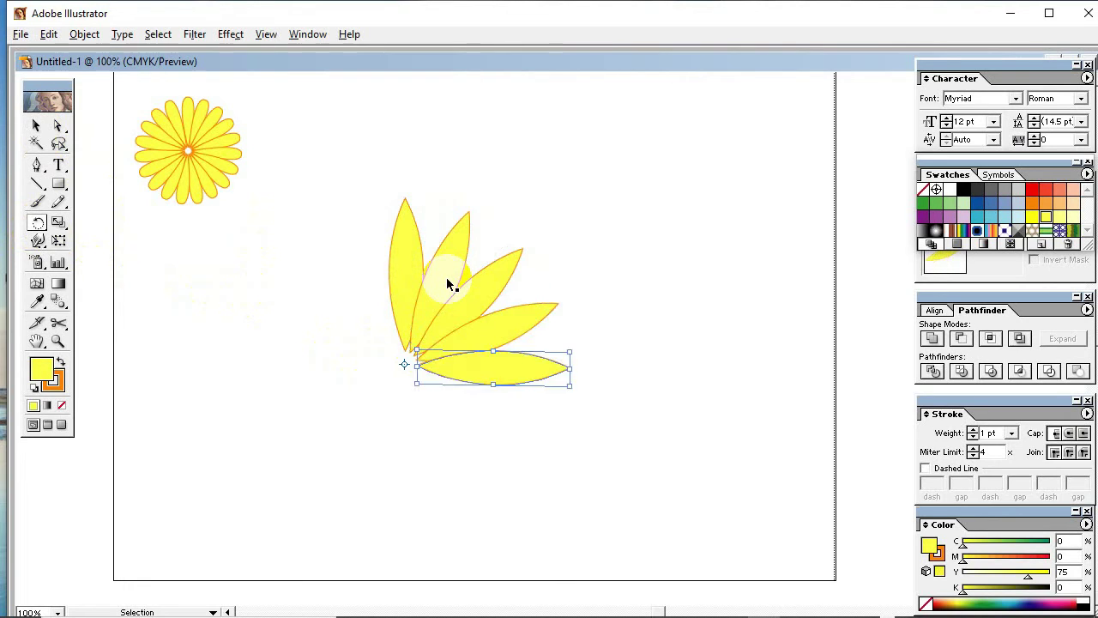
key(ctrl+d)
key(ctrl+d)
key(ctrl+d)
key(ctrl+d)
key(ctrl+d)
key(ctrl+d)
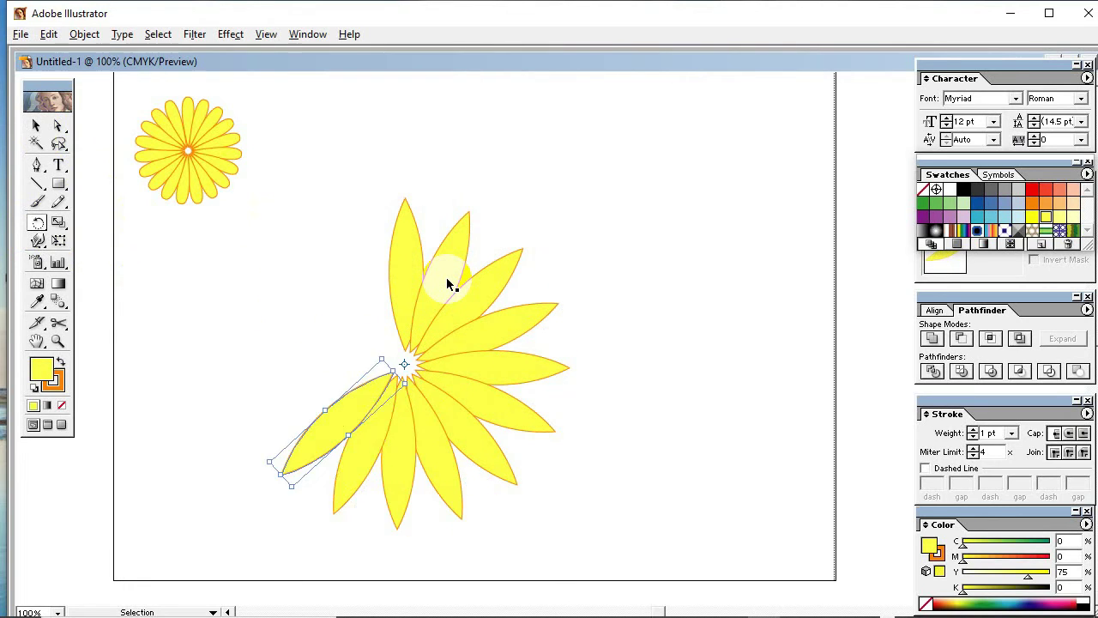
key(ctrl+d)
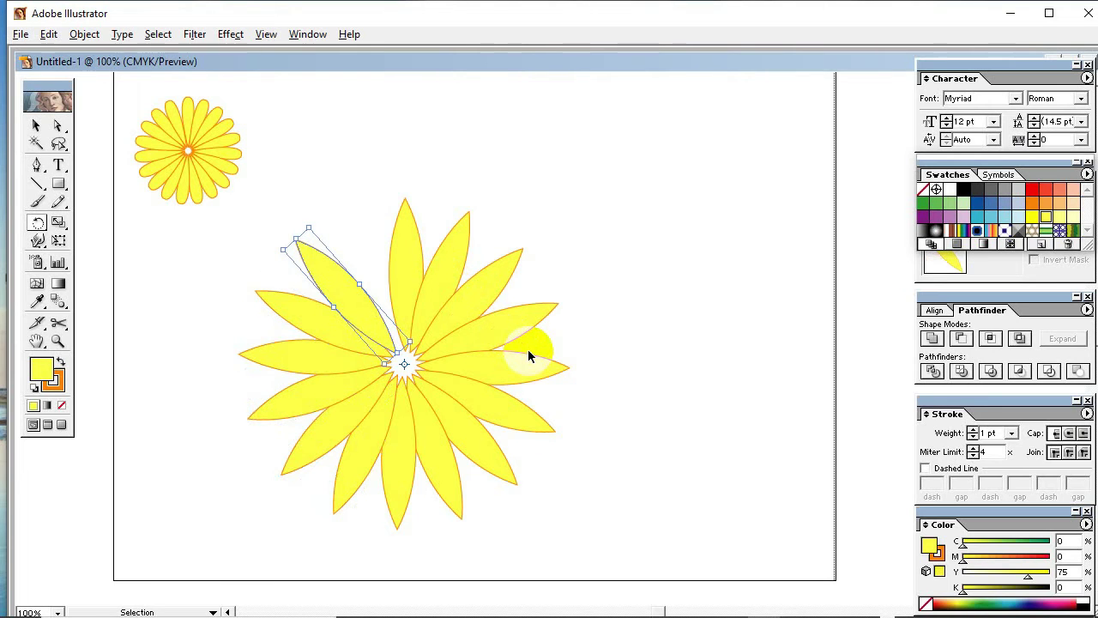
key(ctrl+d)
Select all the pointed petals, scale the flower down to about 30%, place it beside the first flower, and deselect it
click(36, 126)
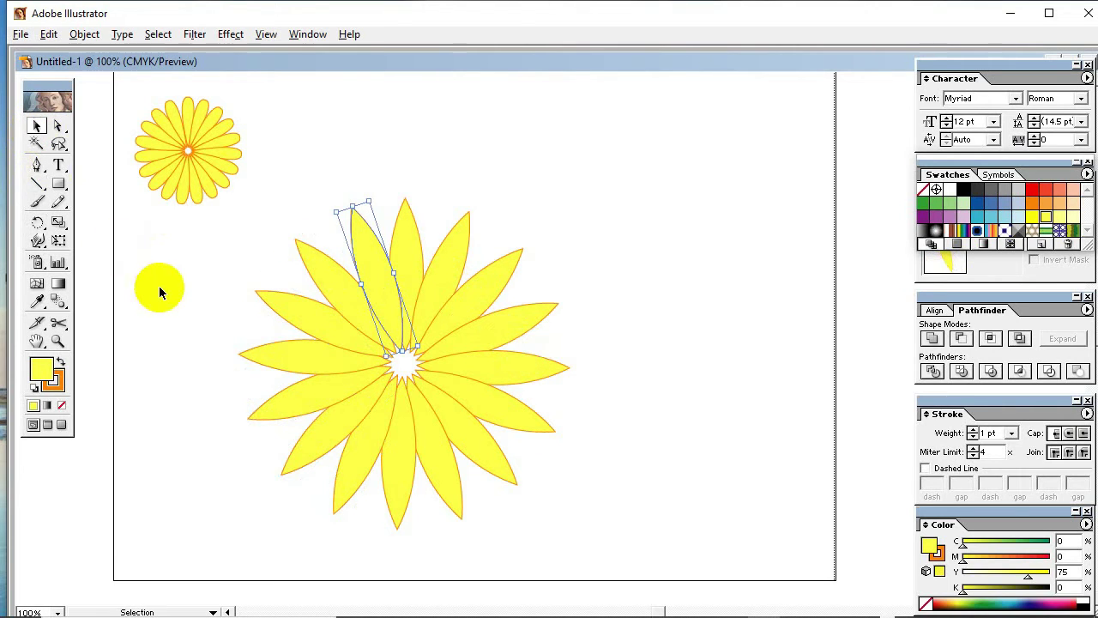
click(181, 287)
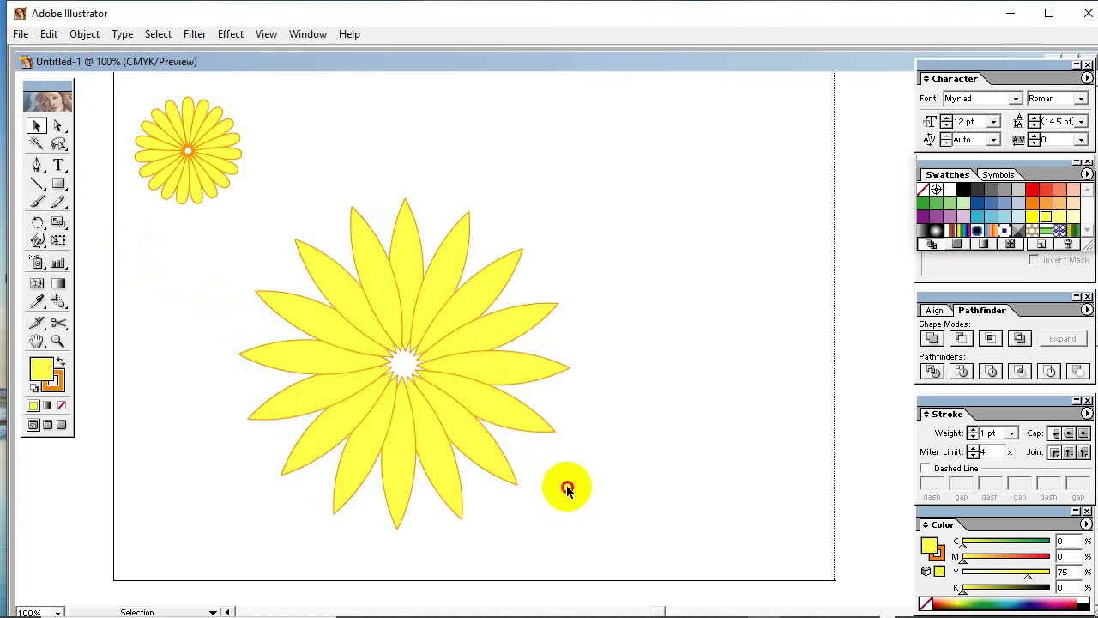
drag(567, 486, 208, 277)
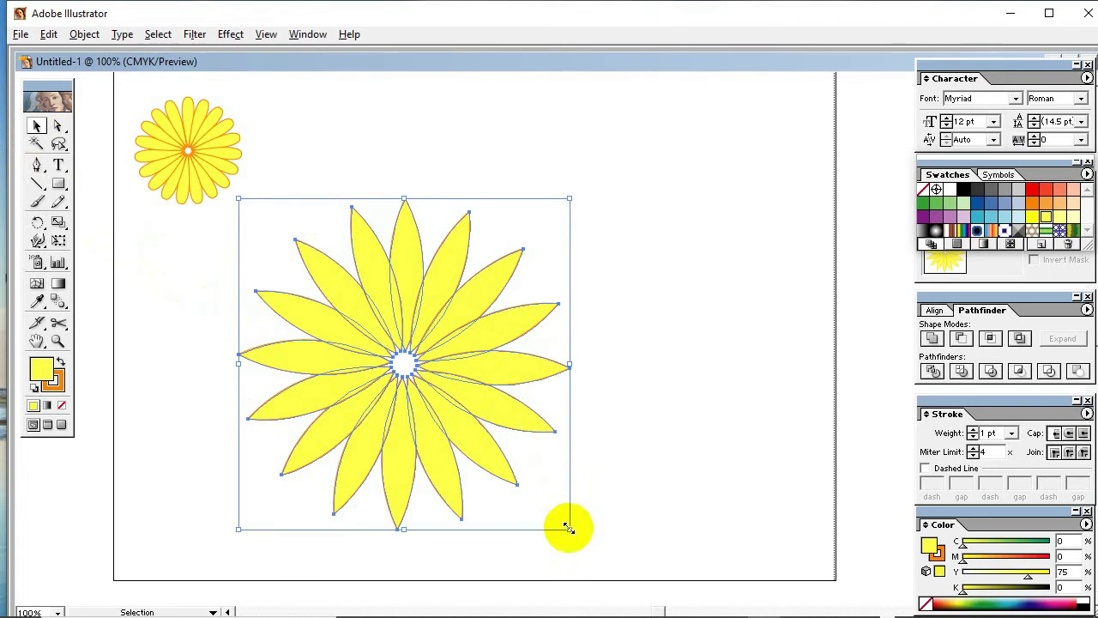
drag(569, 528, 454, 412)
drag(393, 380, 309, 174)
click(342, 268)
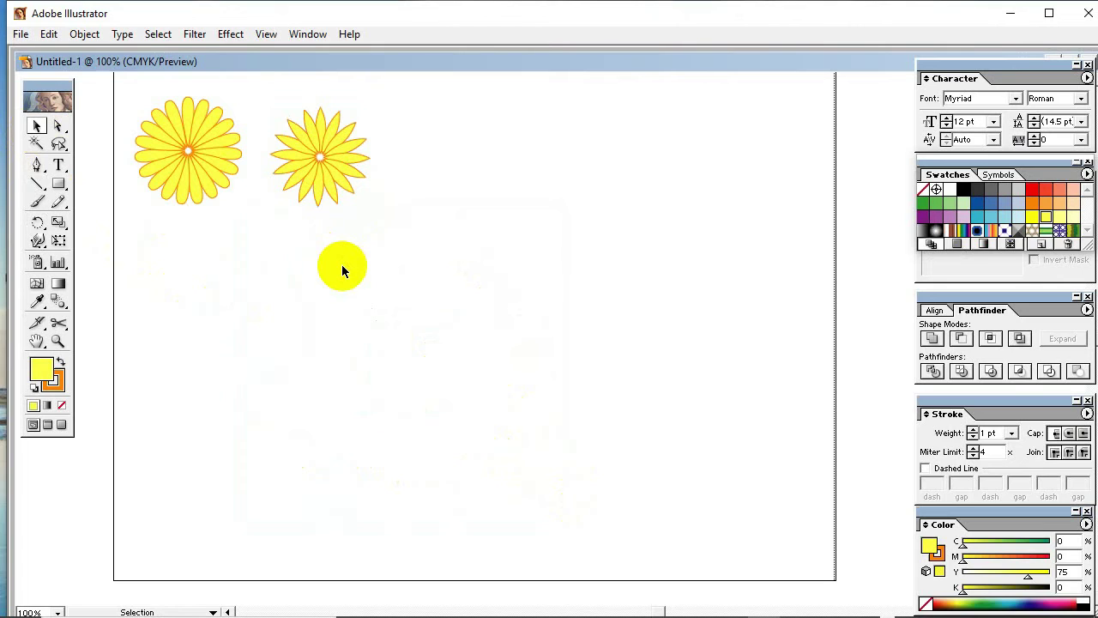
Draw an open arc bulging to the left below the second flower with the Pen tool, using no fill and an orange stroke
click(57, 409)
click(54, 381)
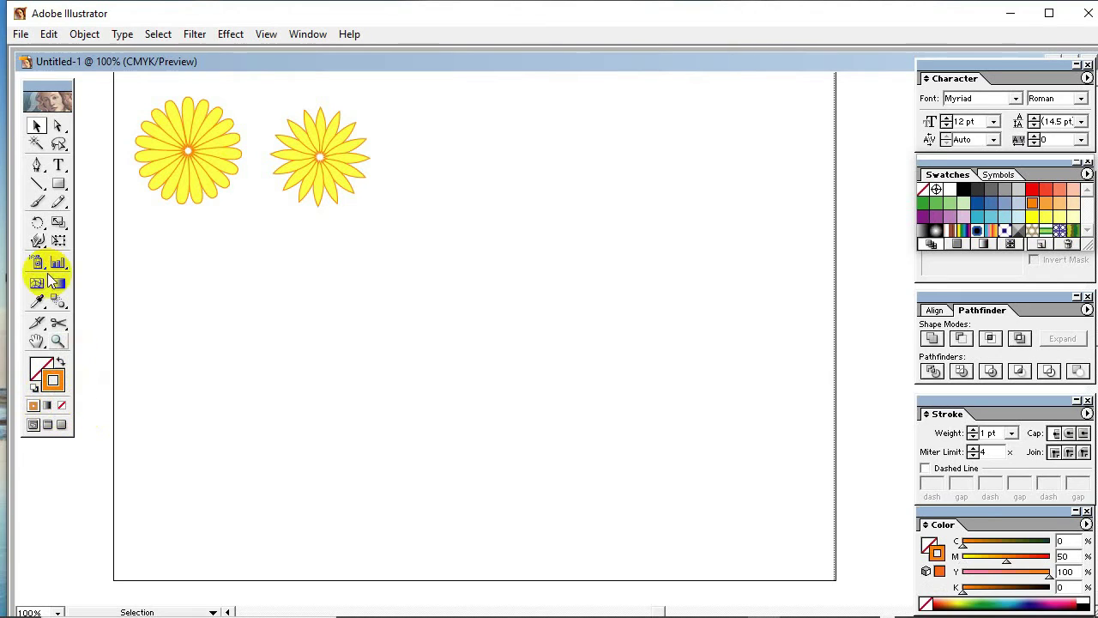
click(36, 164)
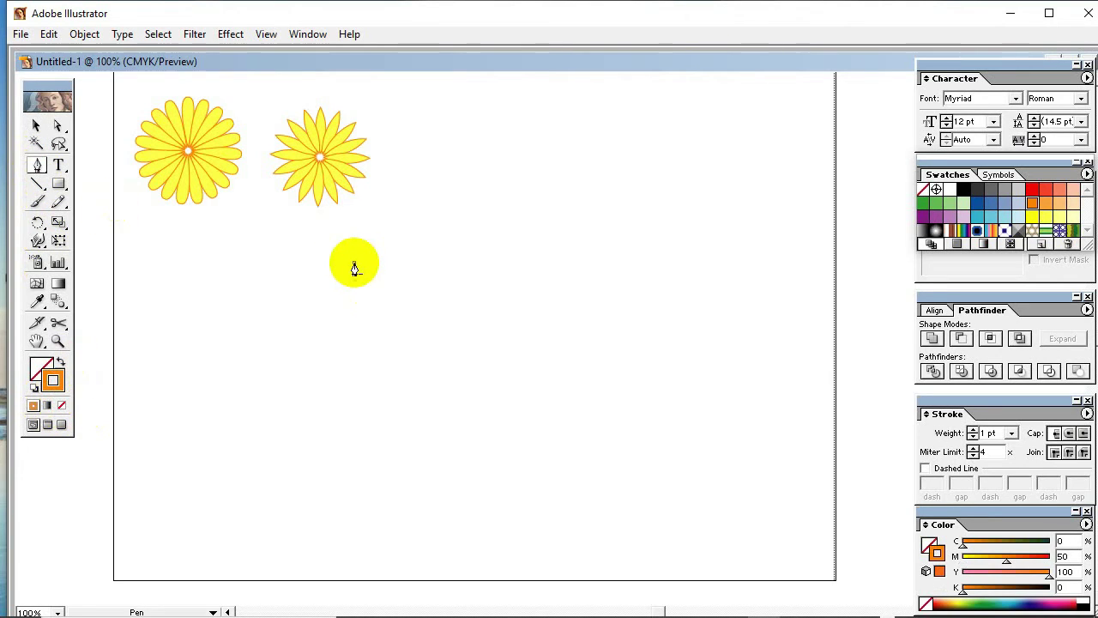
click(354, 262)
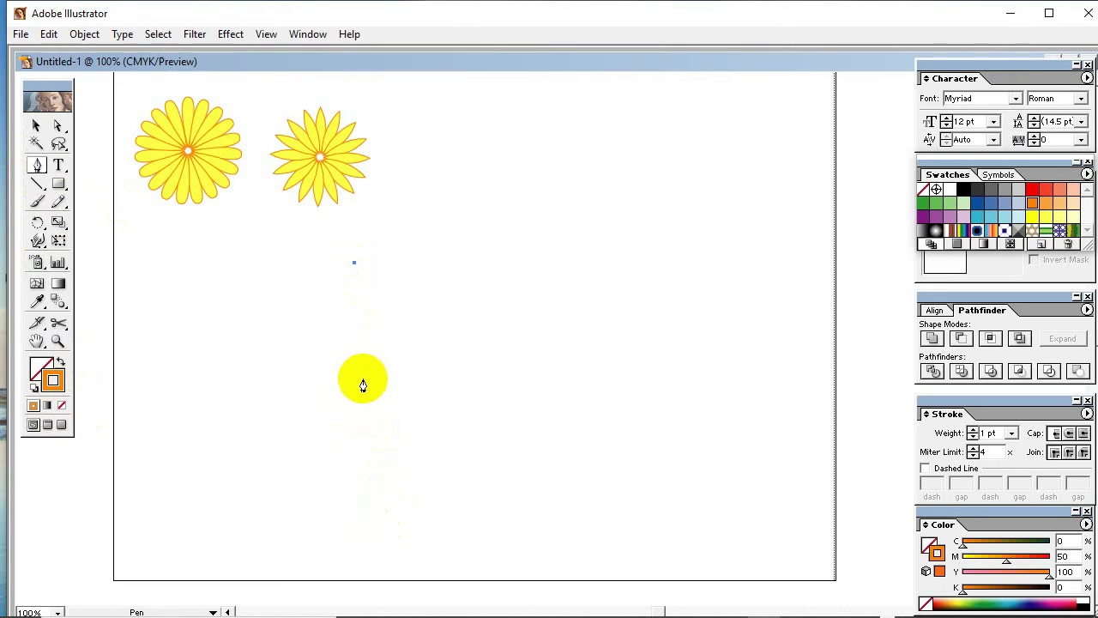
drag(363, 380, 406, 448)
Select the open arc and fill it with the medium purple swatch (C 37.5, M 67.5)
click(39, 128)
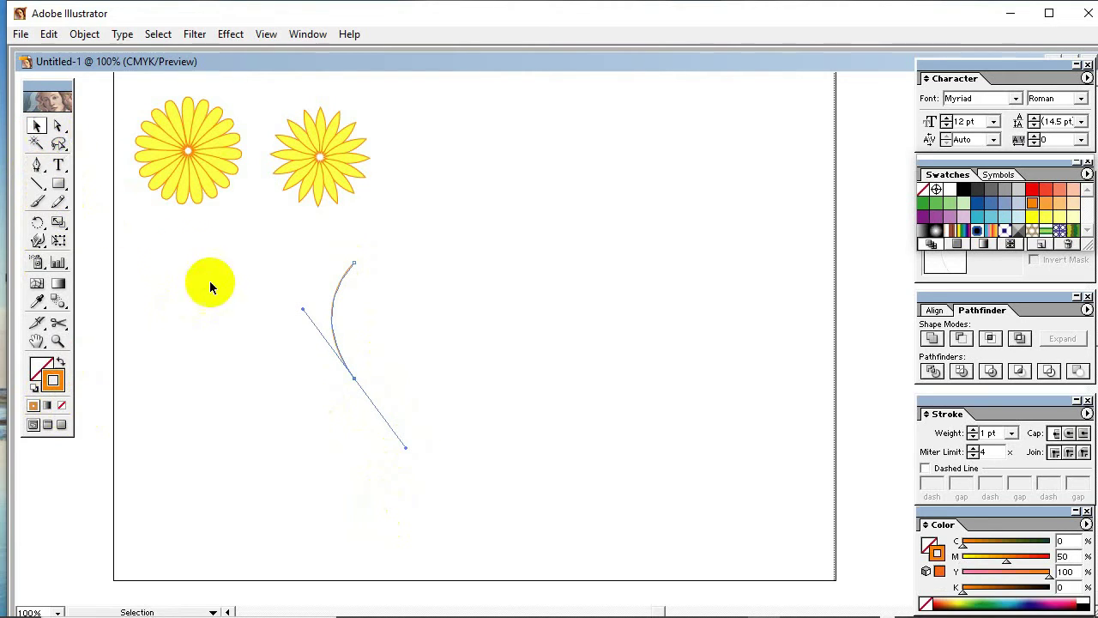
drag(385, 395, 294, 255)
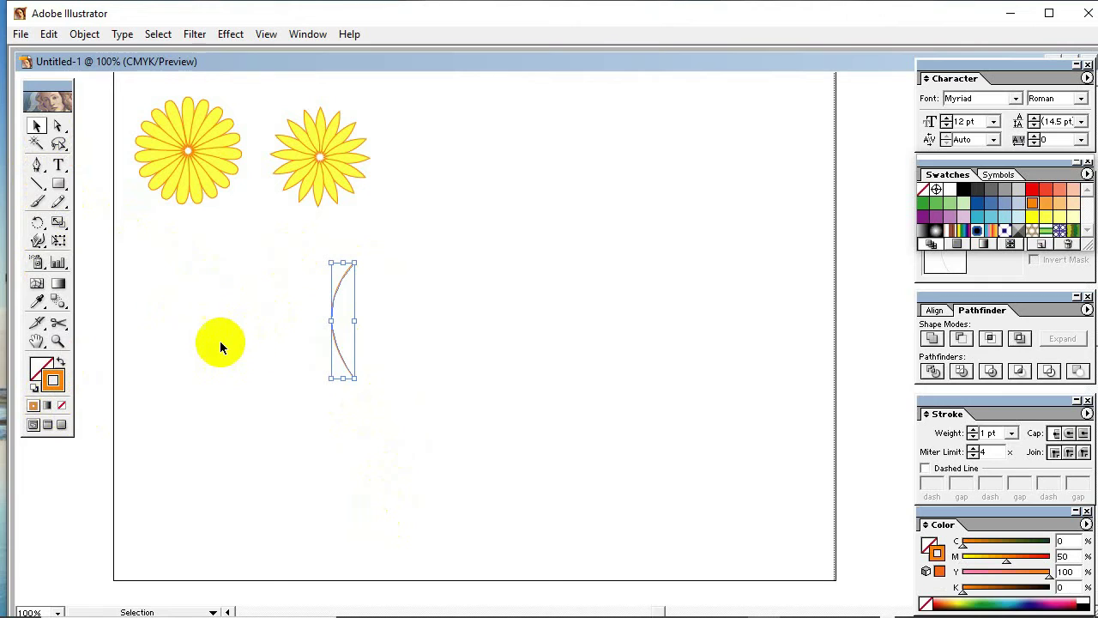
click(36, 365)
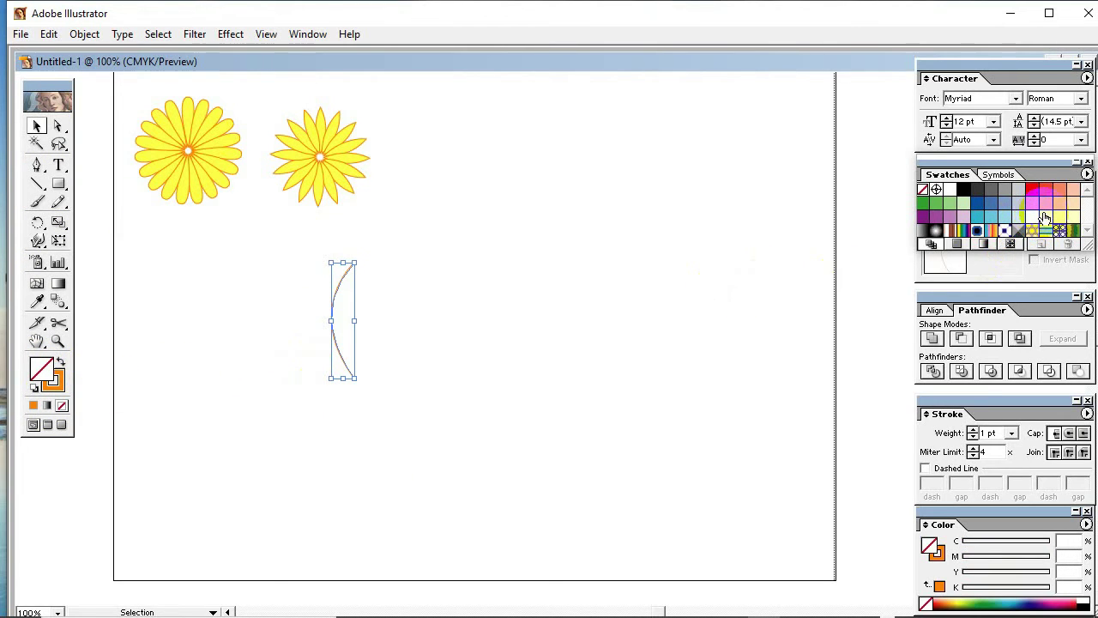
click(933, 223)
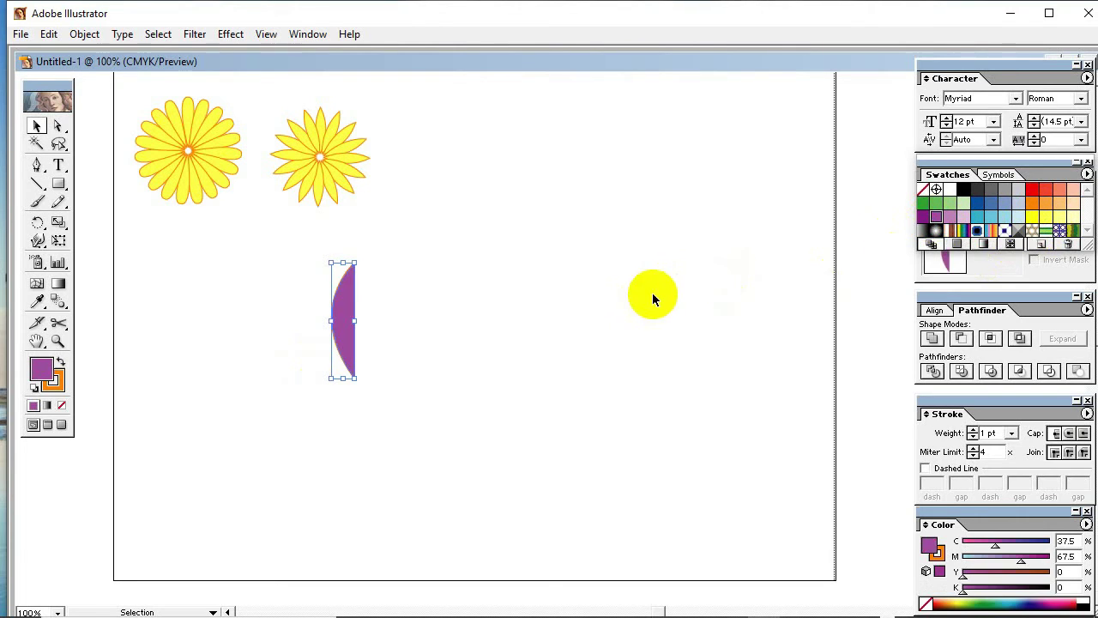
drag(412, 367, 304, 287)
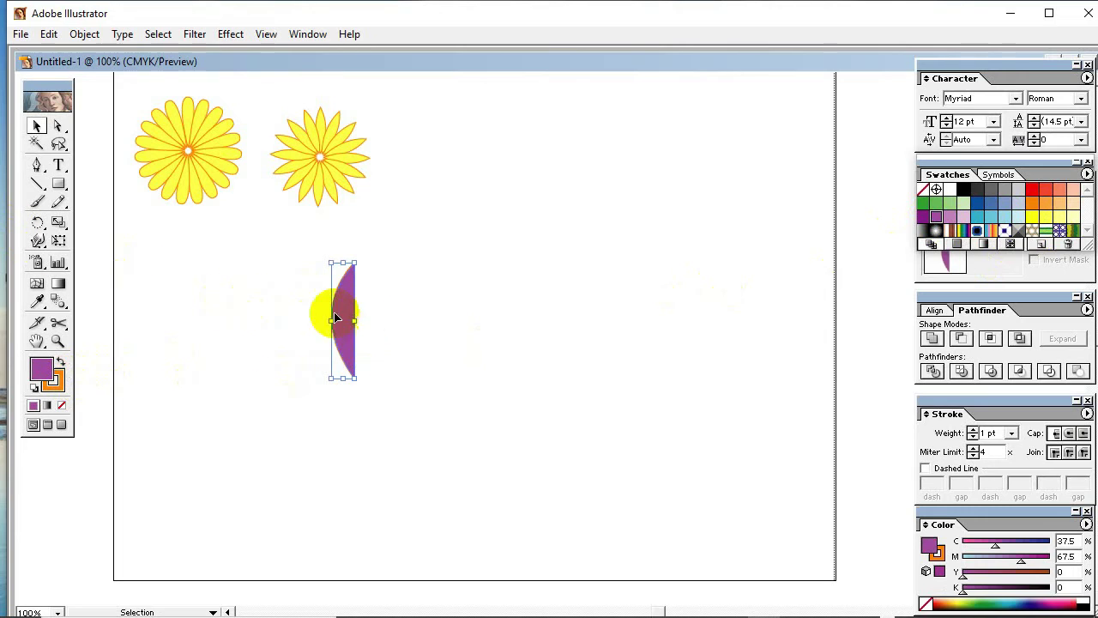
Create a reflected copy of the purple half-petal with the Reflect tool, using a custom axis angle
click(40, 227)
drag(40, 227, 76, 226)
double_click(38, 224)
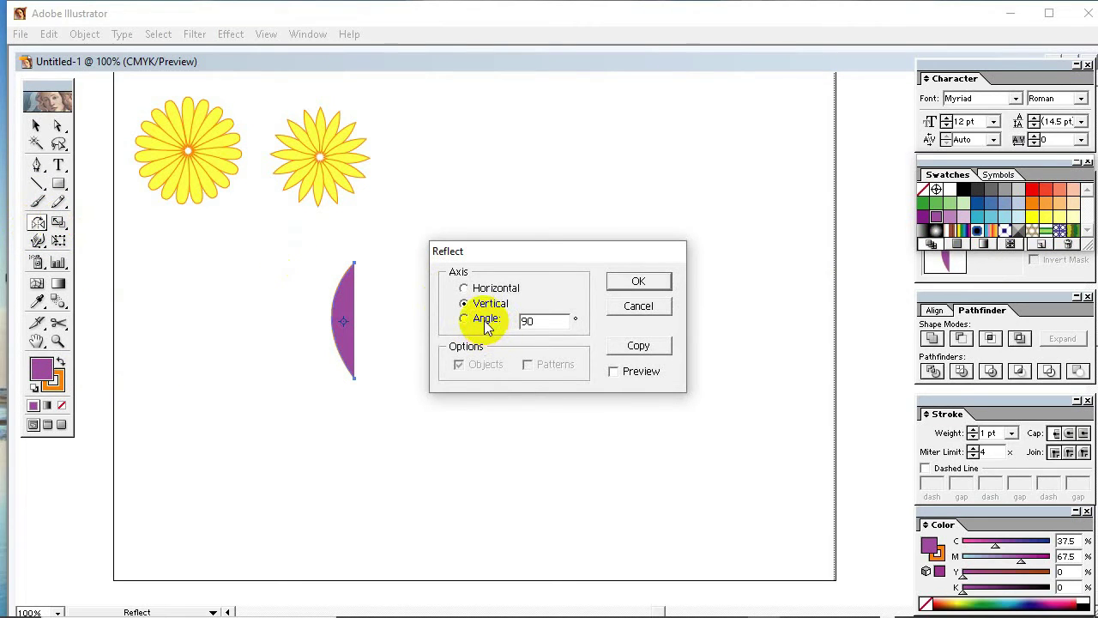
drag(549, 323, 484, 315)
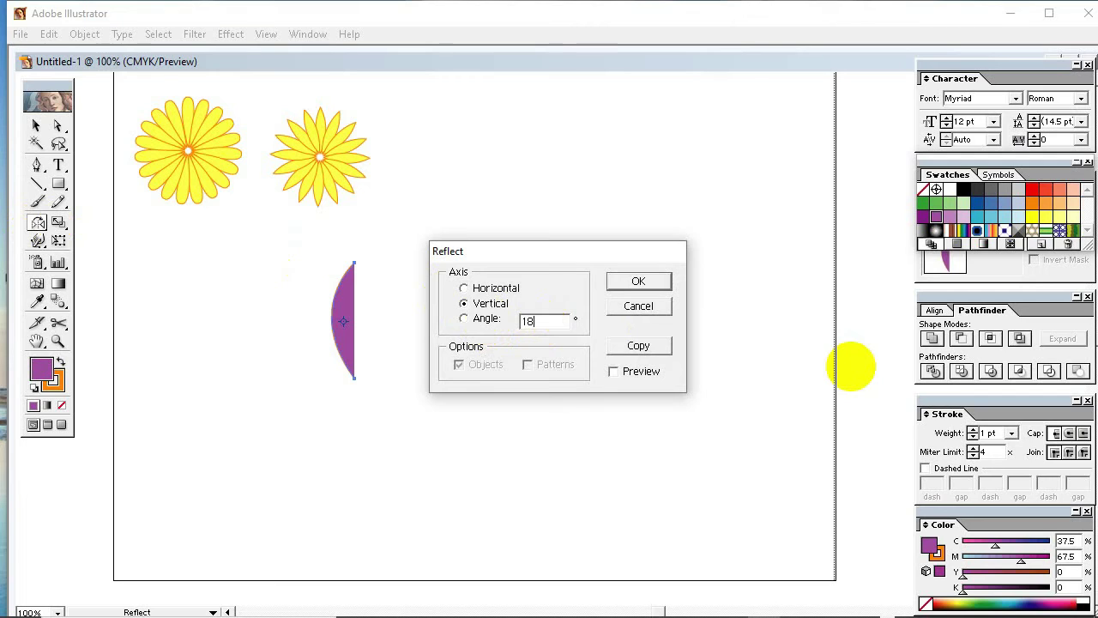
click(657, 347)
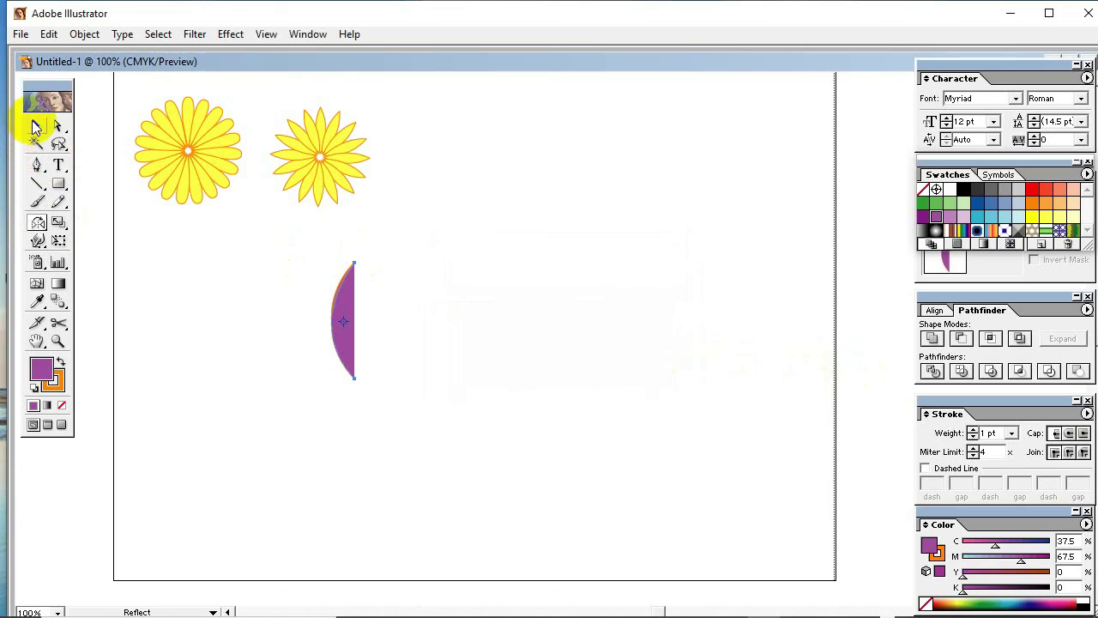
Move the copied purple half-petal to the right of the original and mirror it so the two halves form a whole petal
click(35, 125)
key(Right)
key(Right)
key(Right)
key(Right)
key(Right)
key(Right)
key(Right)
key(Right)
key(Right)
key(Right)
key(Right)
key(Right)
key(Right)
key(Right)
key(Right)
key(Right)
key(Right)
key(Right)
key(Right)
key(Right)
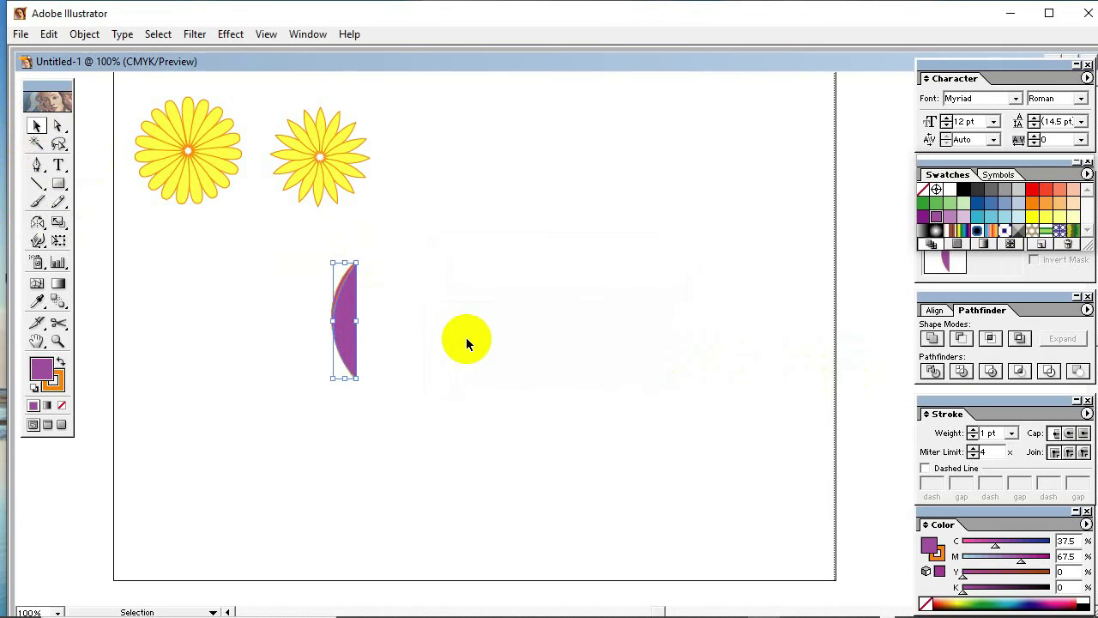
key(Right)
key(Right)
key(Right)
key(Right)
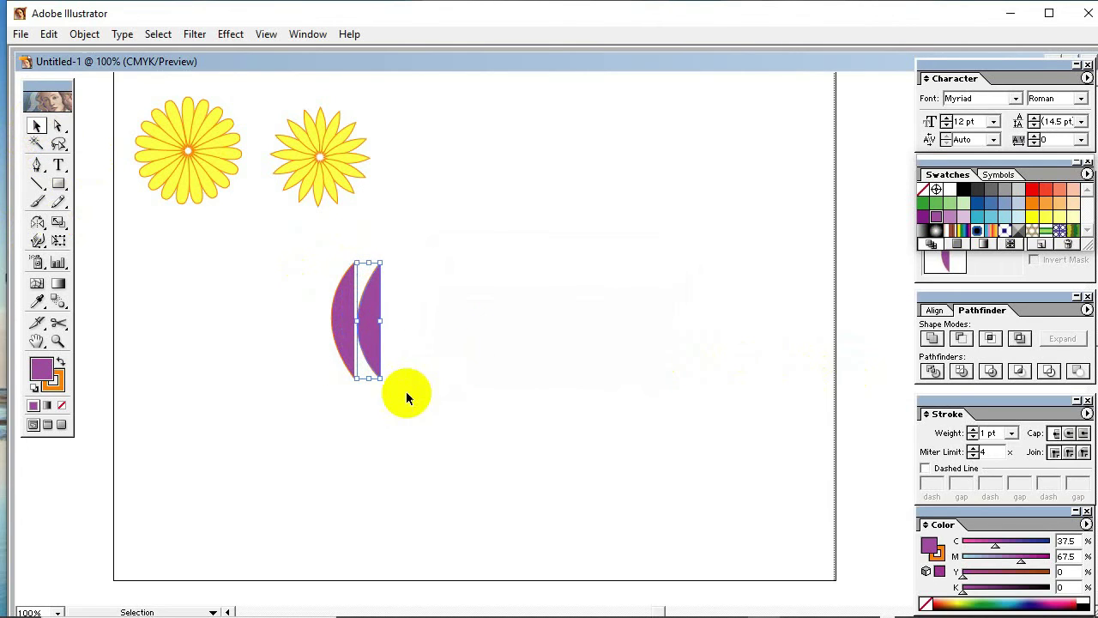
drag(370, 380, 367, 263)
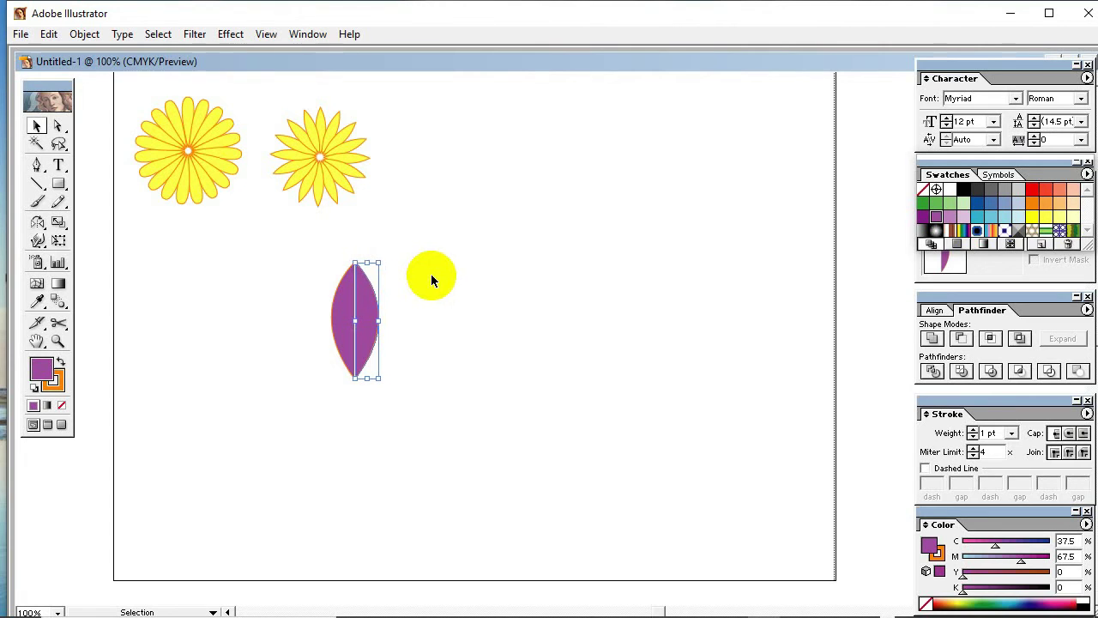
click(431, 276)
Fill the right half of the petal with the lighter purple swatch (C 25, M 45) and deselect it
click(360, 319)
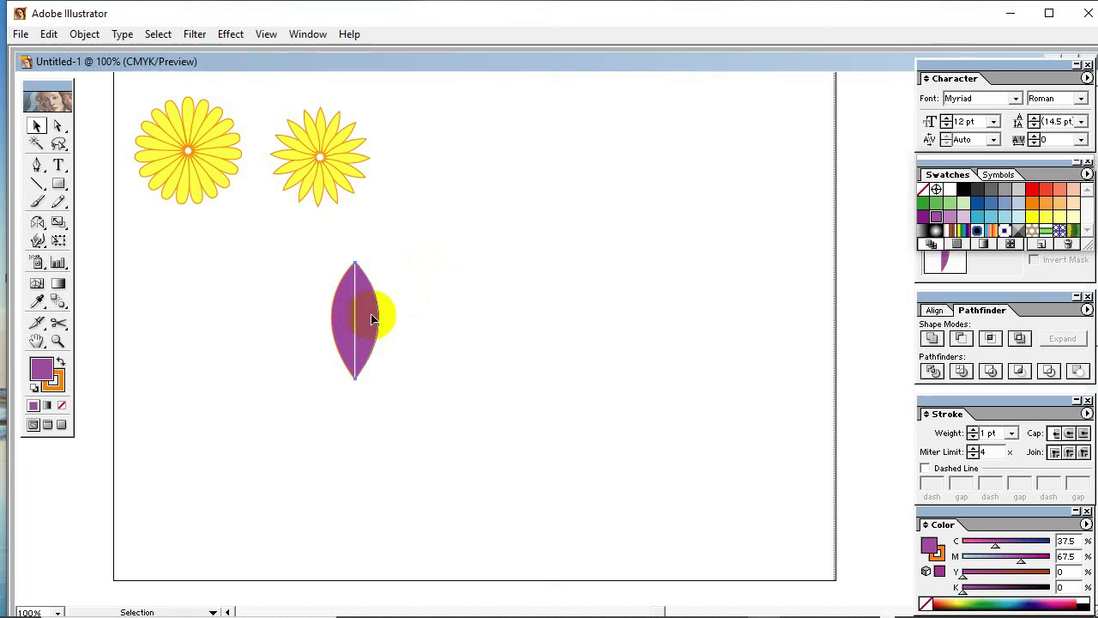
click(949, 216)
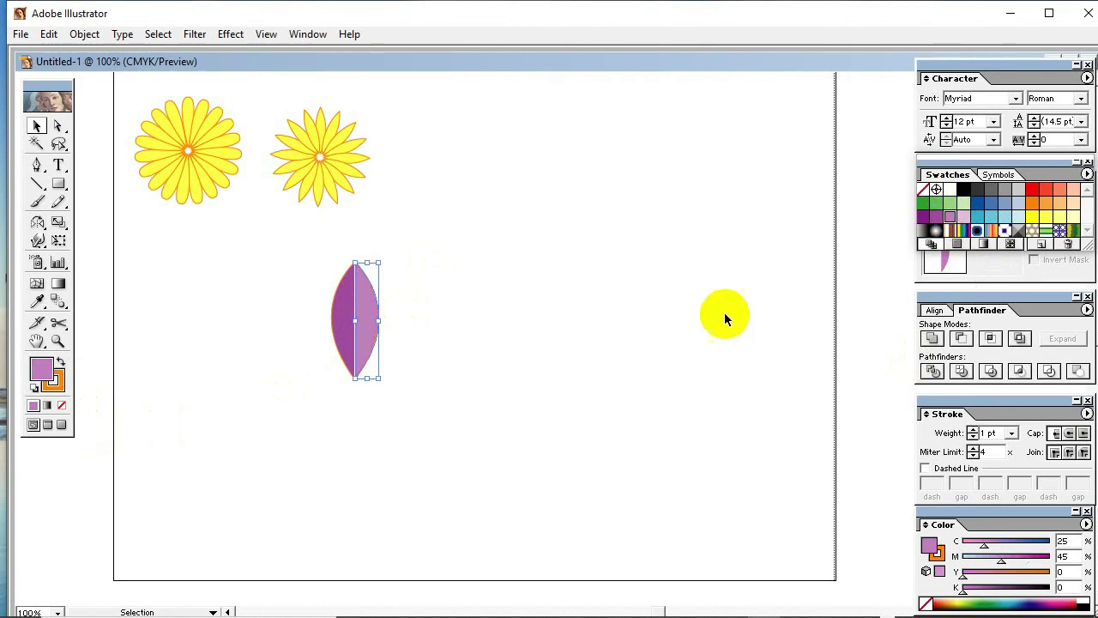
click(521, 412)
Select both petal halves and reshape the petal to be slightly narrower and taller
drag(423, 389, 309, 275)
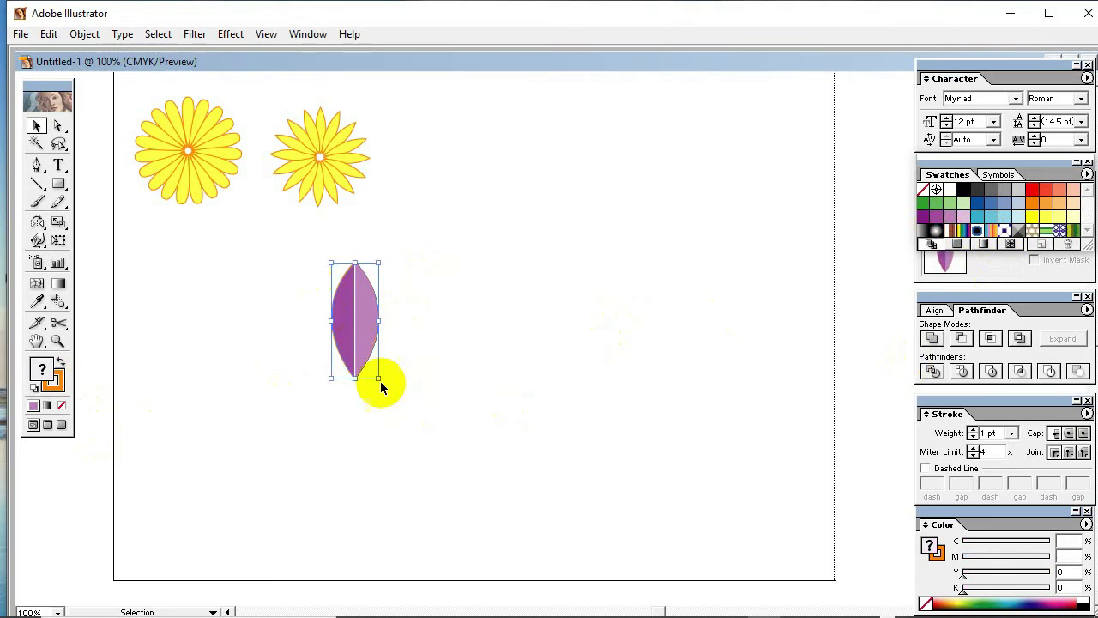
drag(378, 379, 372, 407)
click(448, 406)
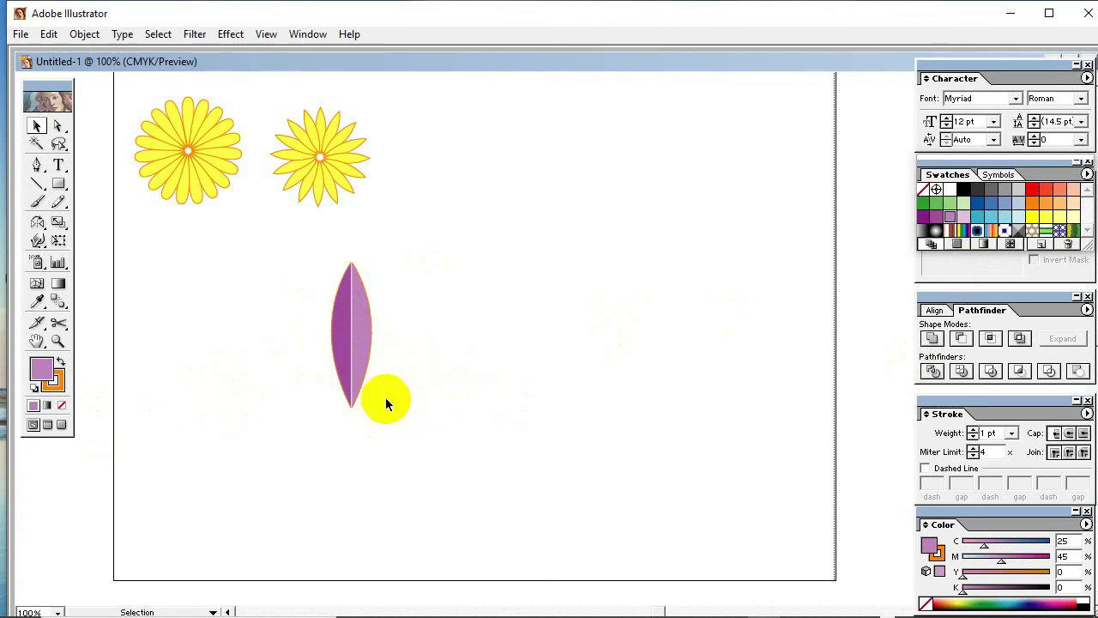
Select both halves of the purple petal, move it up to the right of the second flower, and deselect it
click(340, 334)
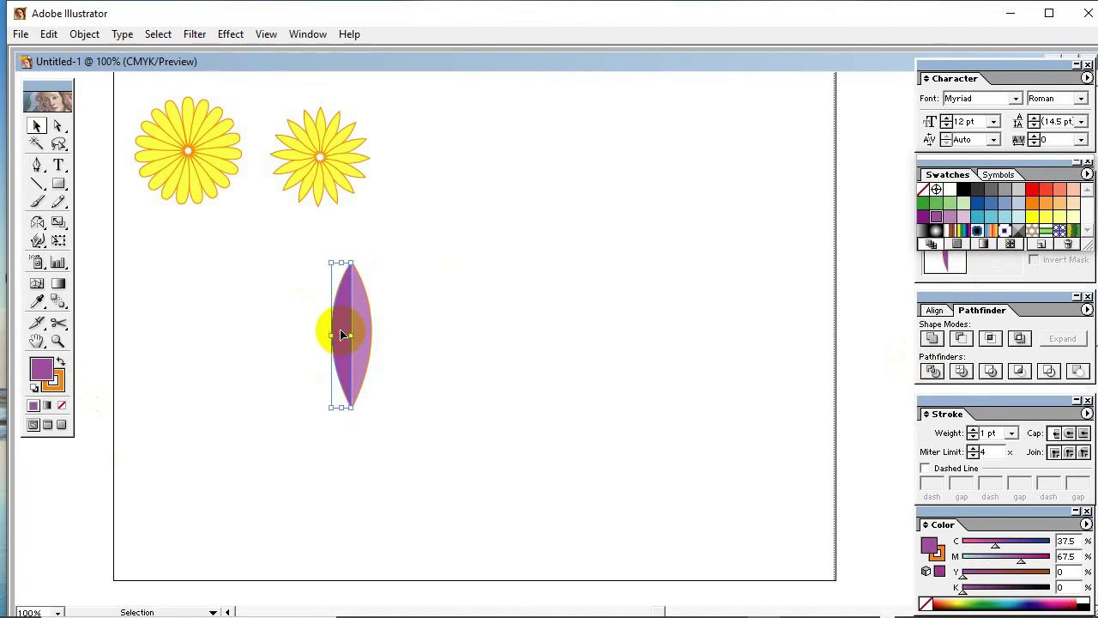
click(364, 330)
click(339, 332)
drag(404, 400, 310, 293)
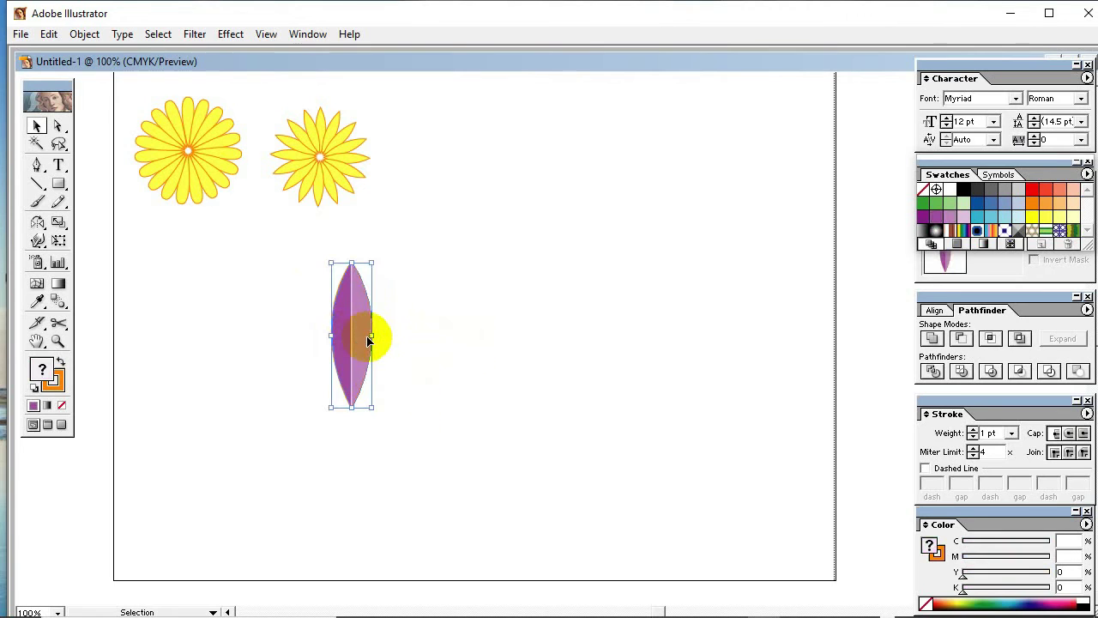
drag(368, 326, 501, 236)
click(518, 249)
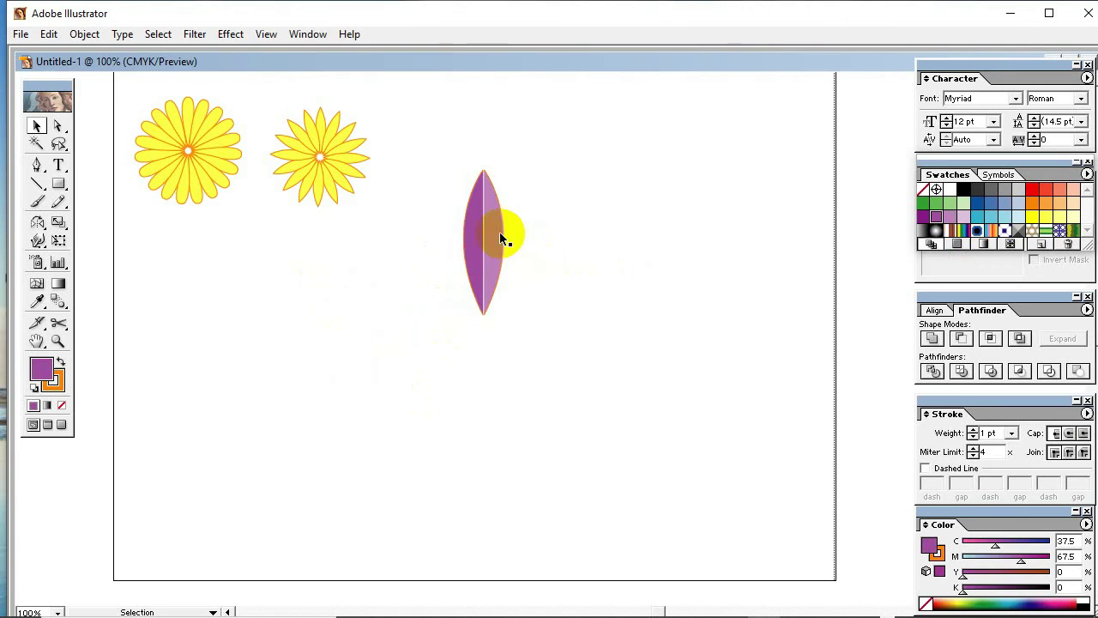
Nudge the light purple half slightly to the right, away from the dark half, and deselect it
click(501, 237)
key(Right)
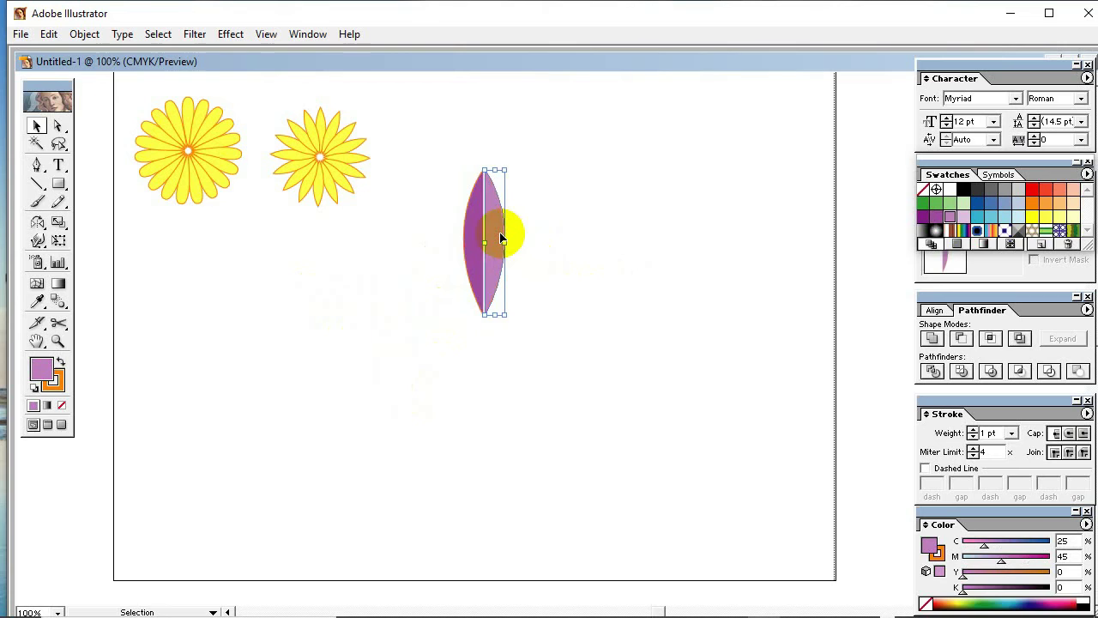
click(557, 294)
Select both halves of the purple petal and make it slightly narrower and longer
drag(533, 326, 436, 184)
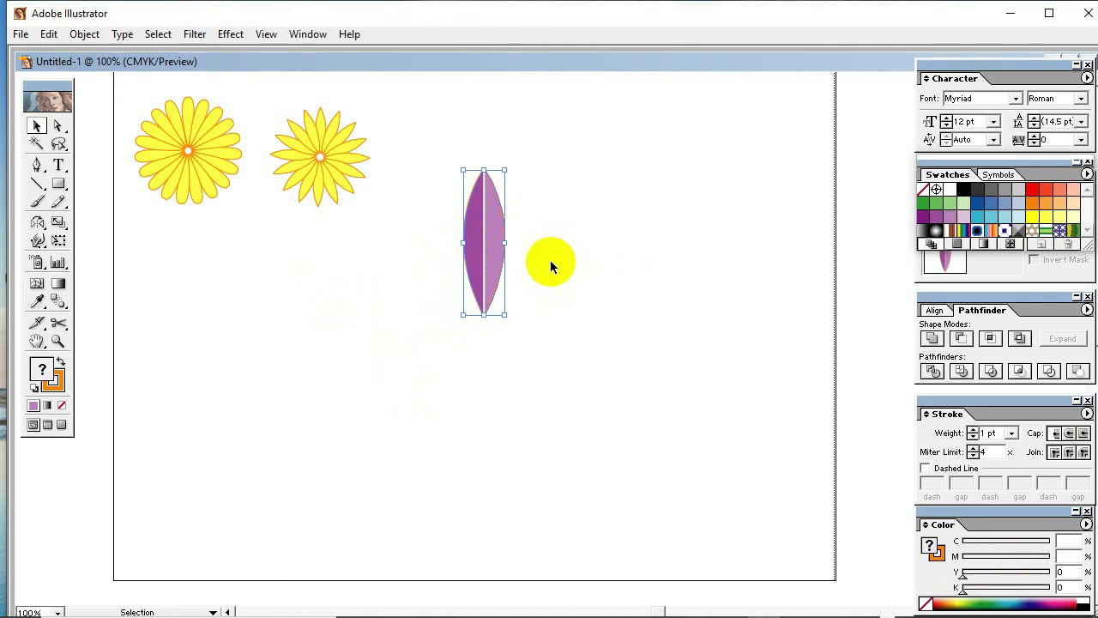
drag(503, 315, 436, 213)
click(540, 314)
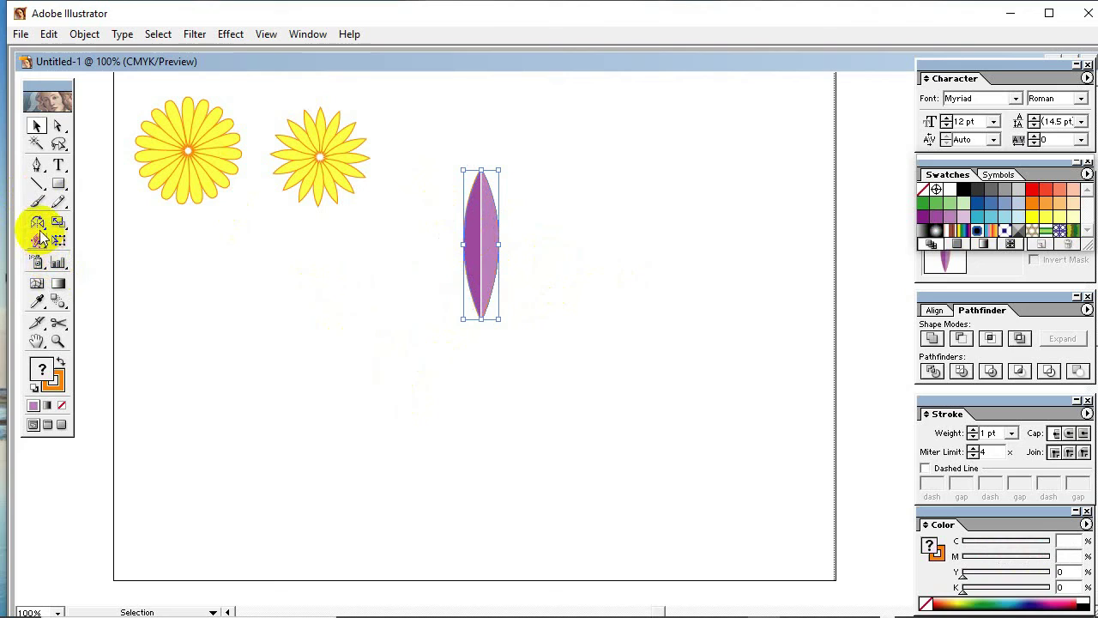
Rotate a copy of the two-tone petal about a point just below its lower tip and repeat it around the full circle to 15 petals
click(43, 224)
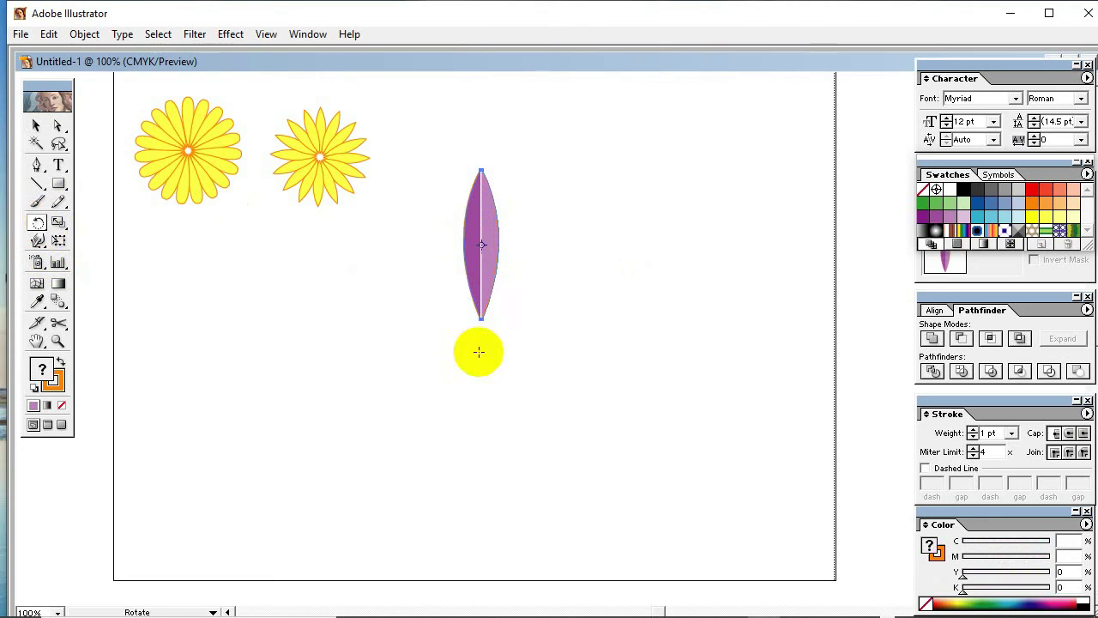
click(481, 333)
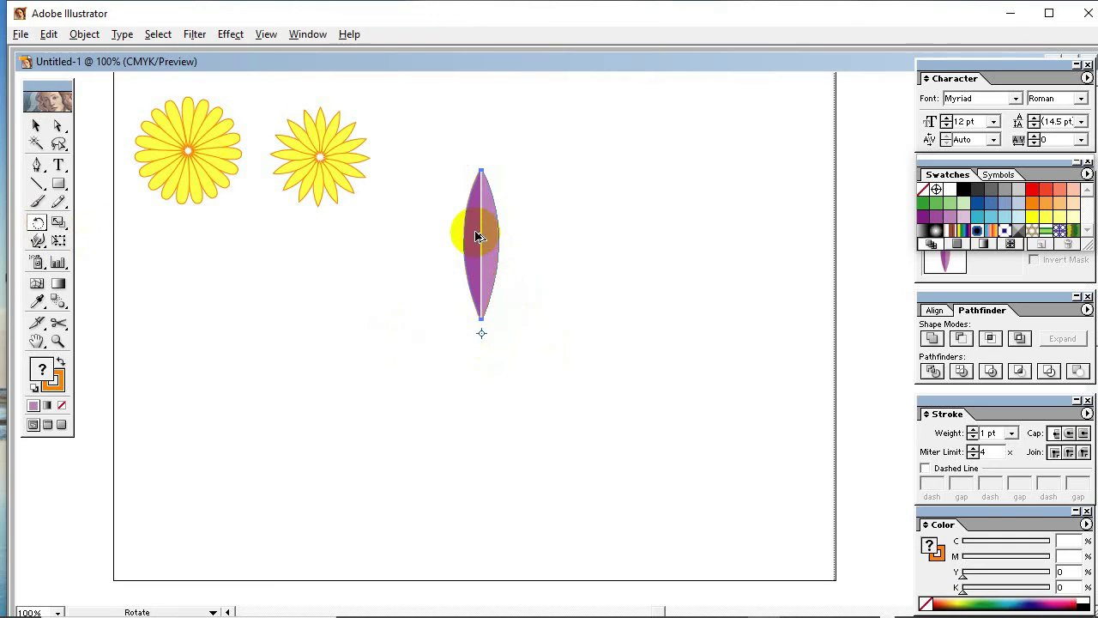
drag(473, 234, 518, 242)
key(ctrl+d)
key(ctrl+d)
key(ctrl+d)
key(ctrl+d)
key(ctrl+d)
key(ctrl+d)
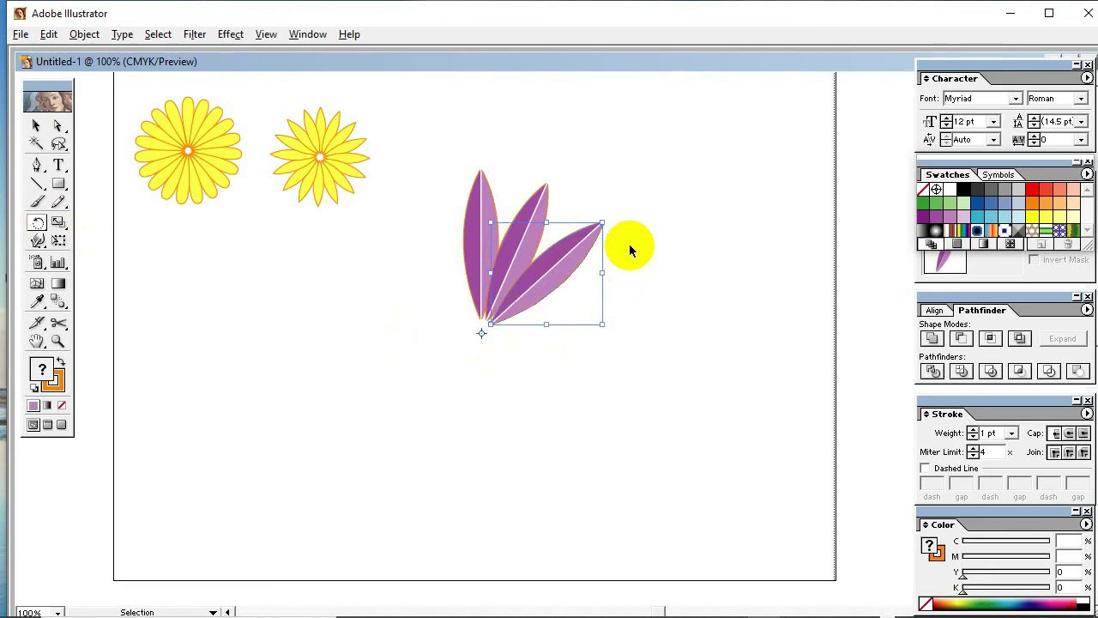
key(ctrl+d)
key(ctrl+d)
key(ctrl+d)
key(ctrl+d)
key(ctrl+d)
key(ctrl+d)
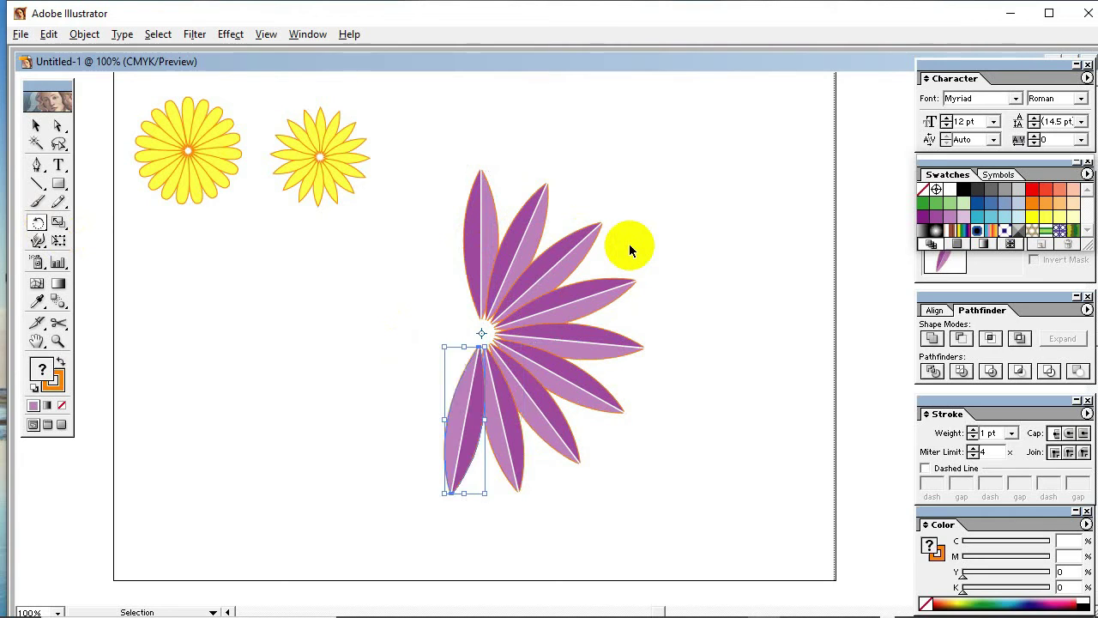
key(ctrl+d)
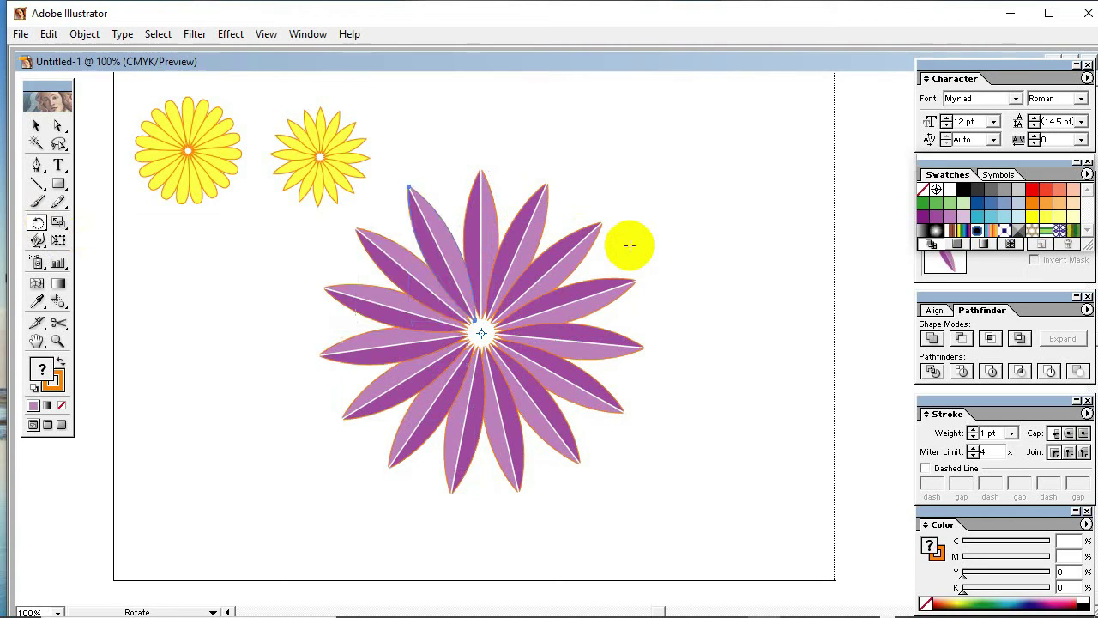
Select all the purple petals, scale the flower down to about 40%, place it beside the second yellow flower, and deselect it
click(35, 125)
click(152, 234)
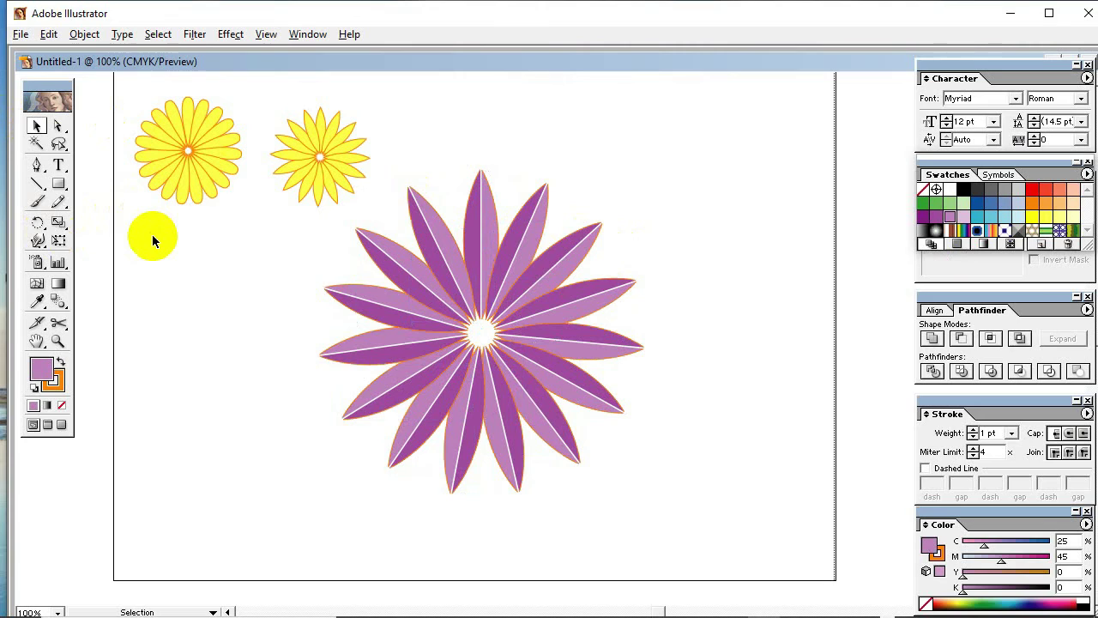
drag(506, 397, 368, 289)
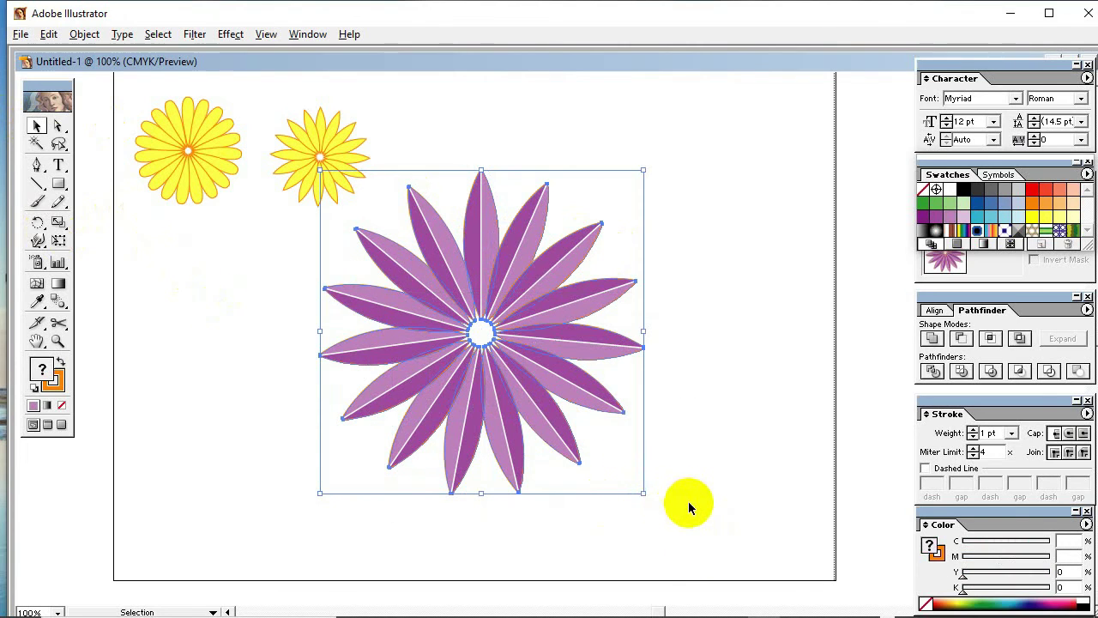
drag(642, 492, 547, 397)
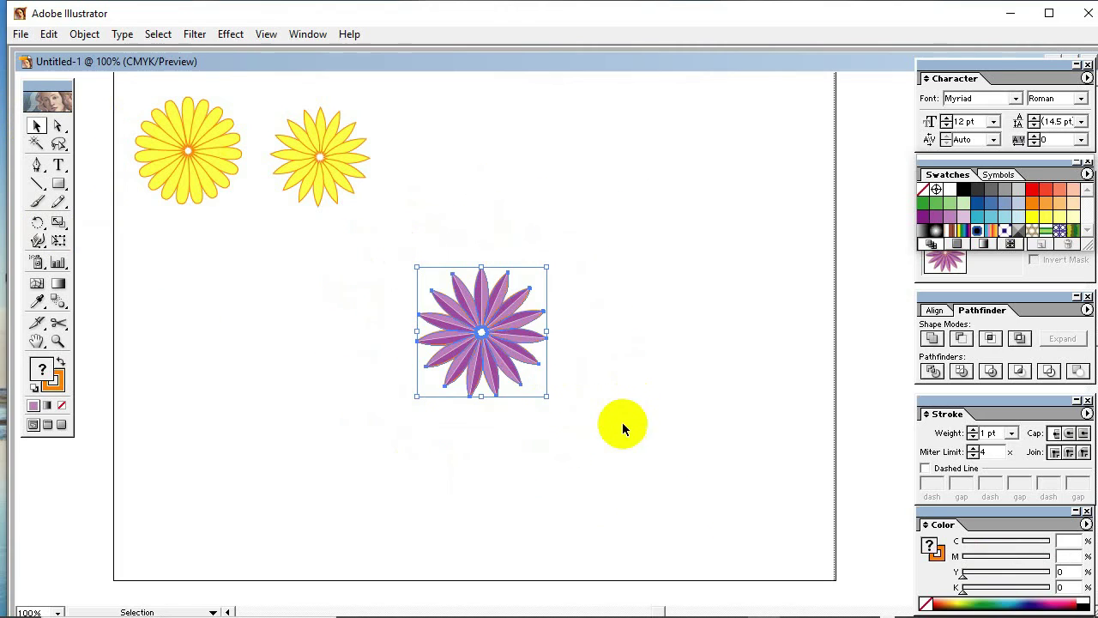
drag(502, 355, 470, 196)
click(469, 373)
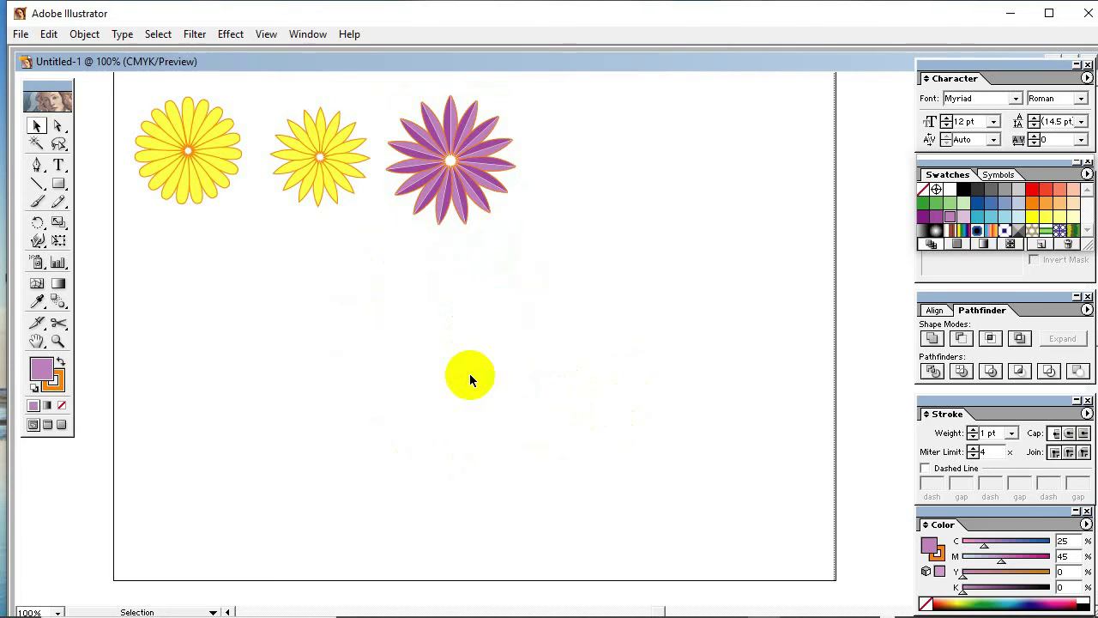
Draw a closed, thin hooked petal curving left below the purple flower with the Pen tool, using no fill and an orange stroke
click(61, 405)
click(54, 382)
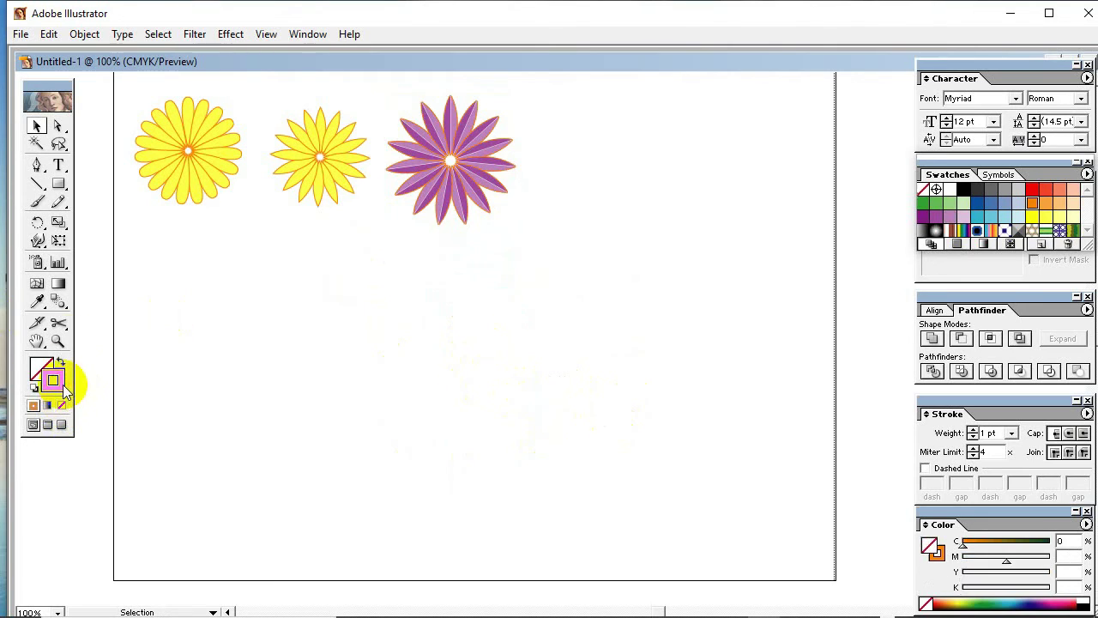
click(37, 165)
click(556, 277)
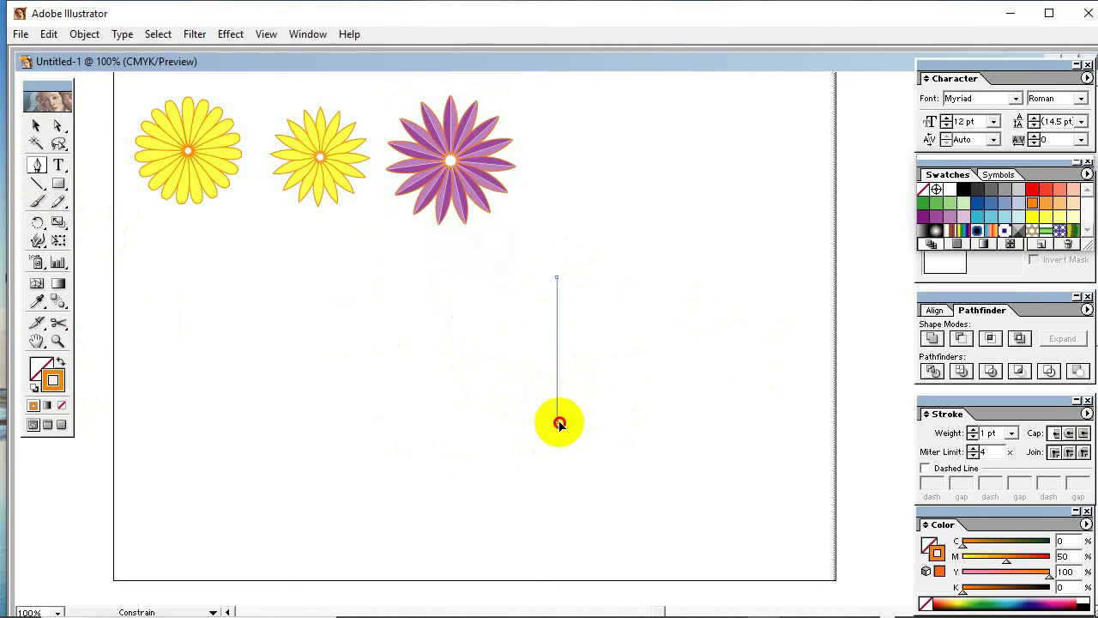
drag(559, 423, 609, 603)
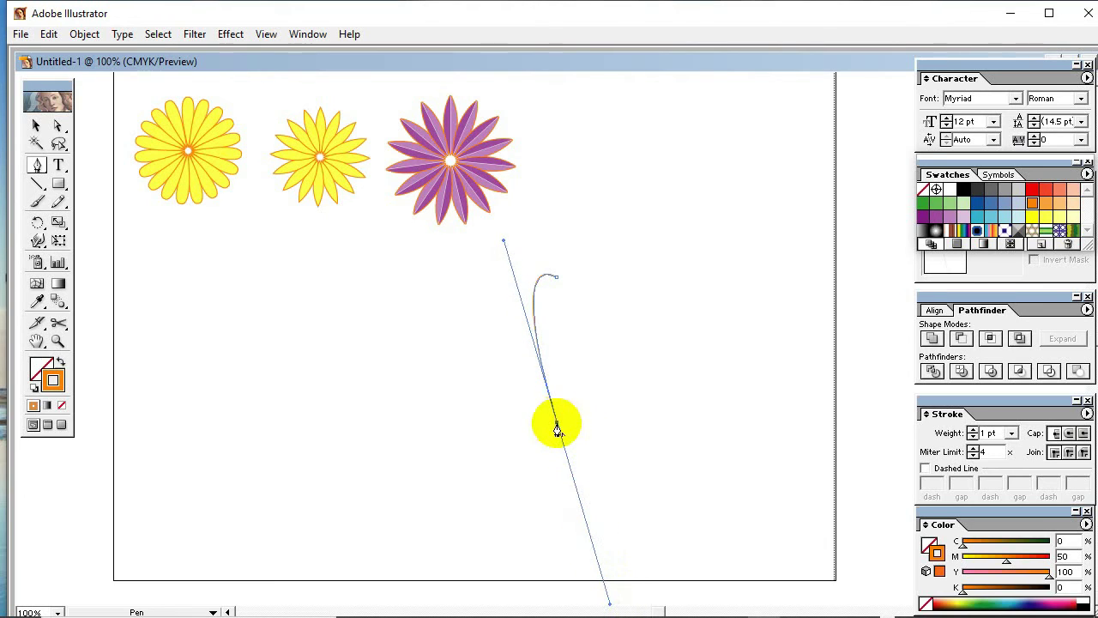
click(557, 422)
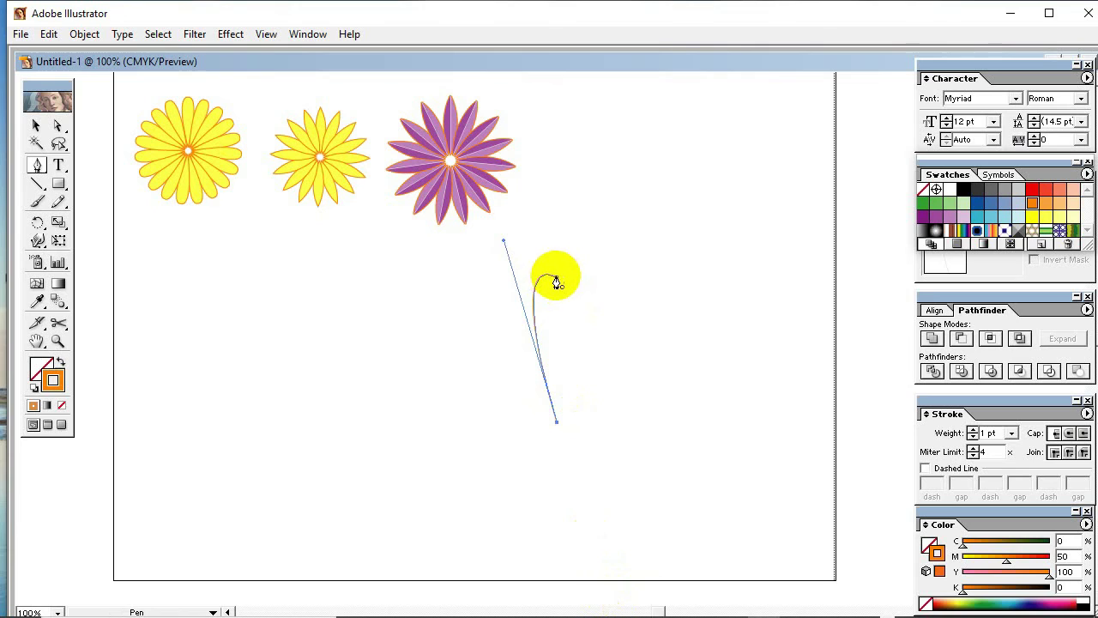
drag(557, 279, 632, 337)
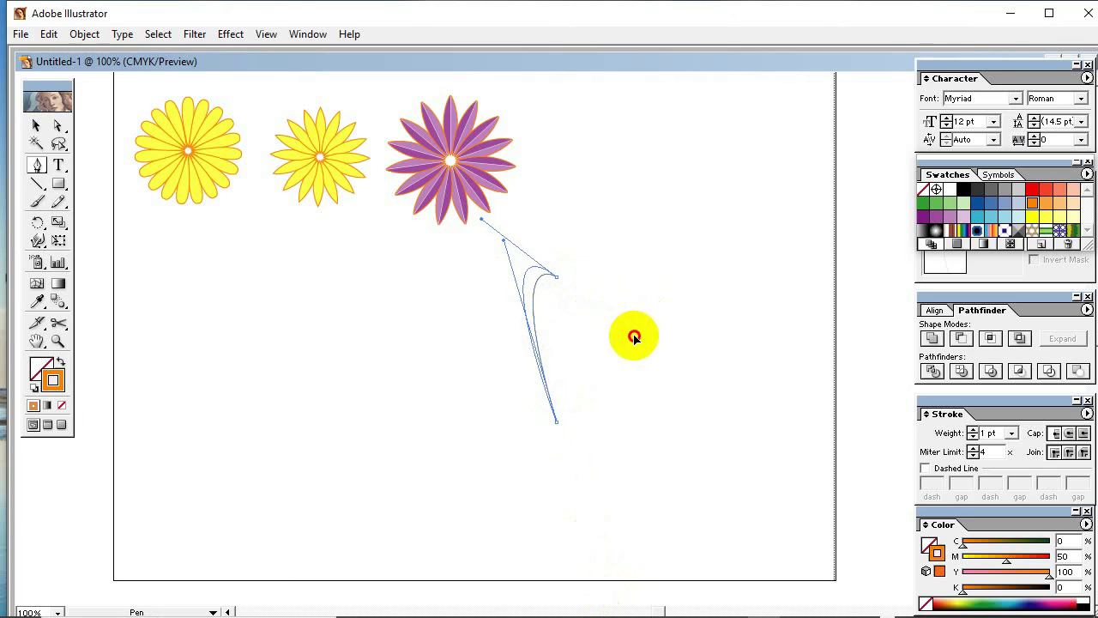
drag(633, 337, 640, 335)
Select the hooked petal, fill it with yellow (Y 100), and move it up to the right of the purple flower
click(36, 129)
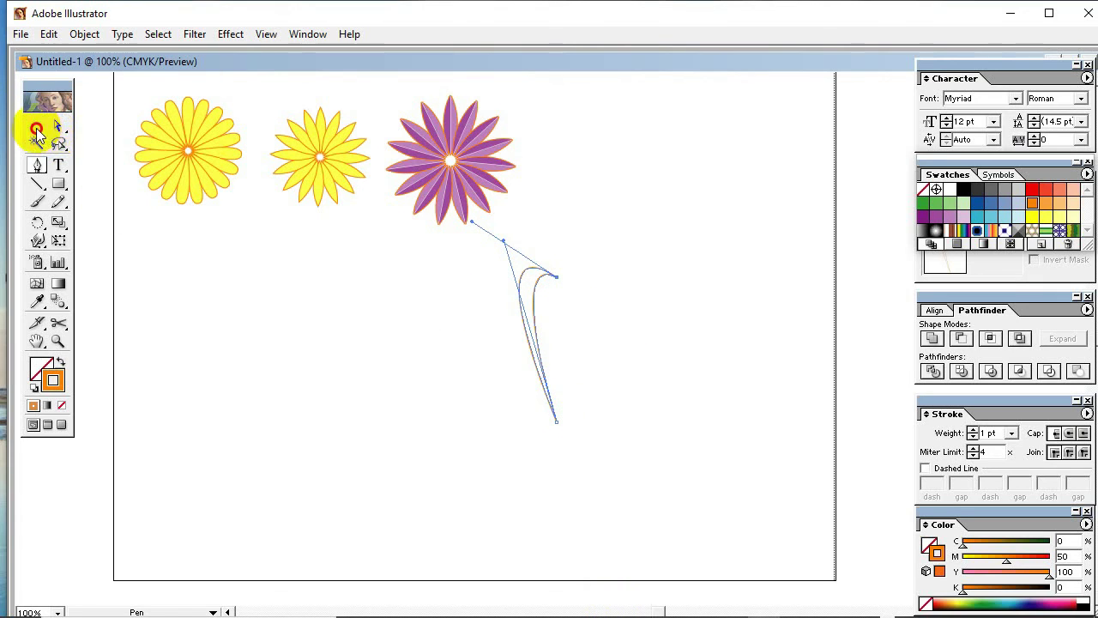
click(338, 300)
drag(633, 380, 425, 375)
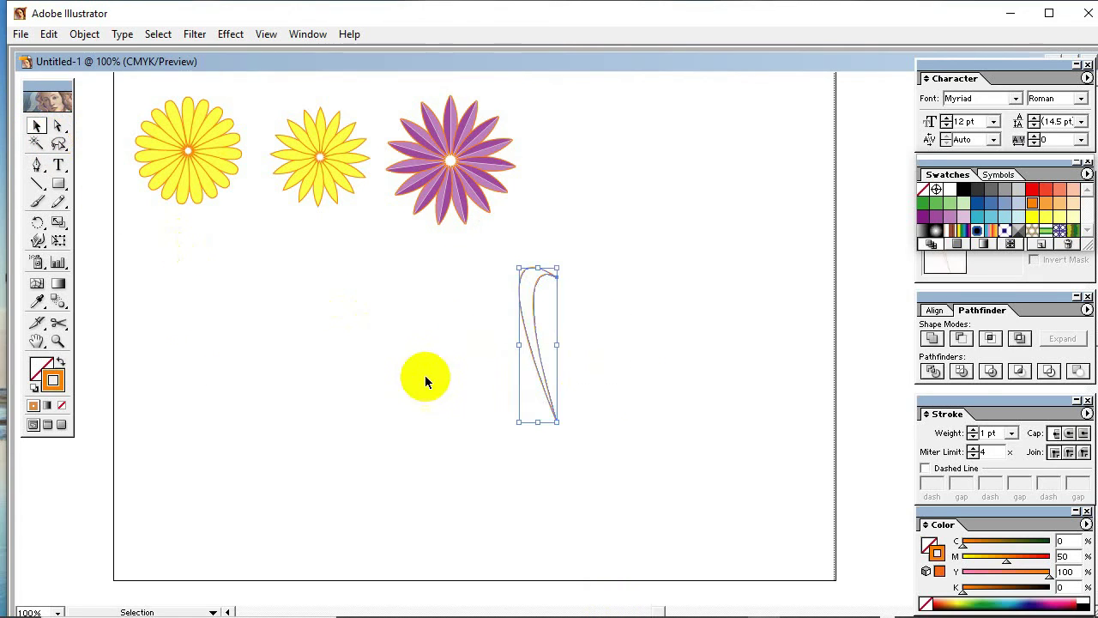
click(41, 367)
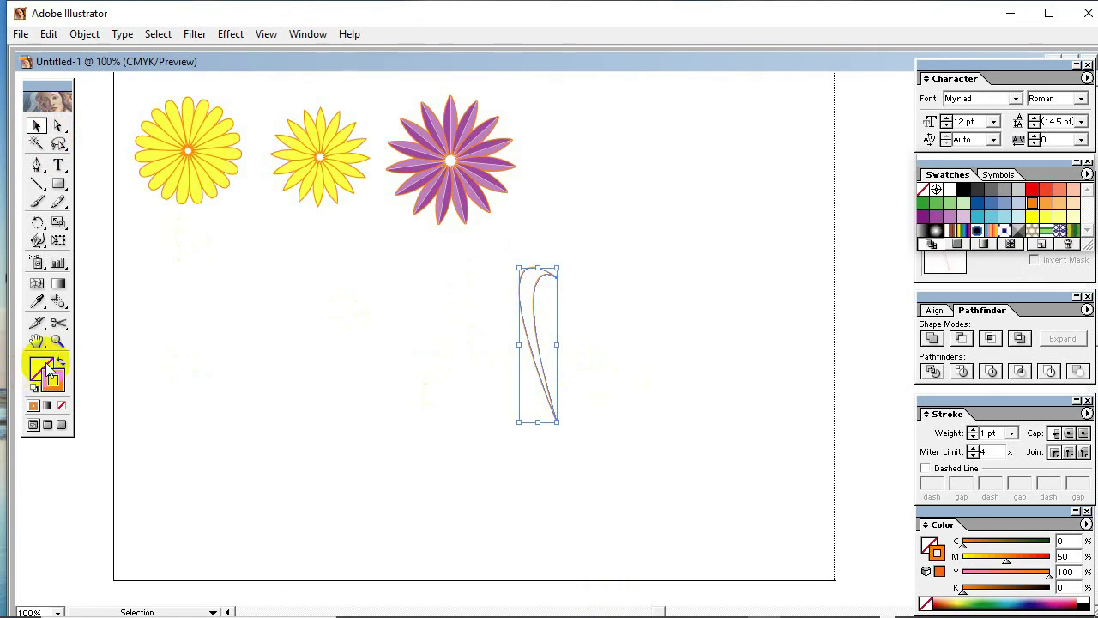
click(1032, 222)
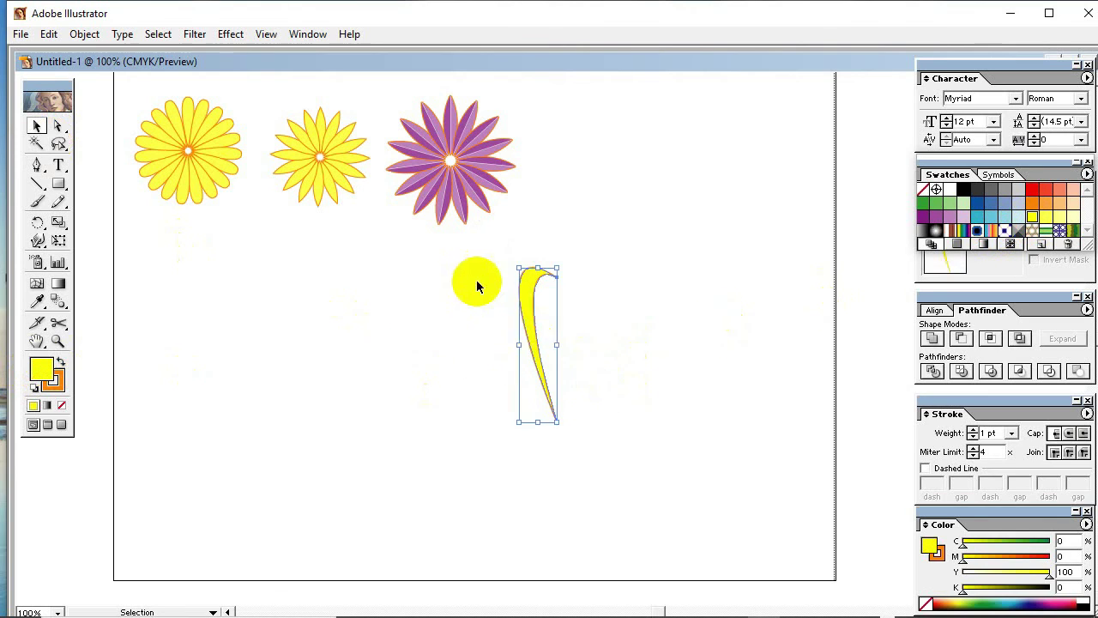
drag(532, 326, 615, 240)
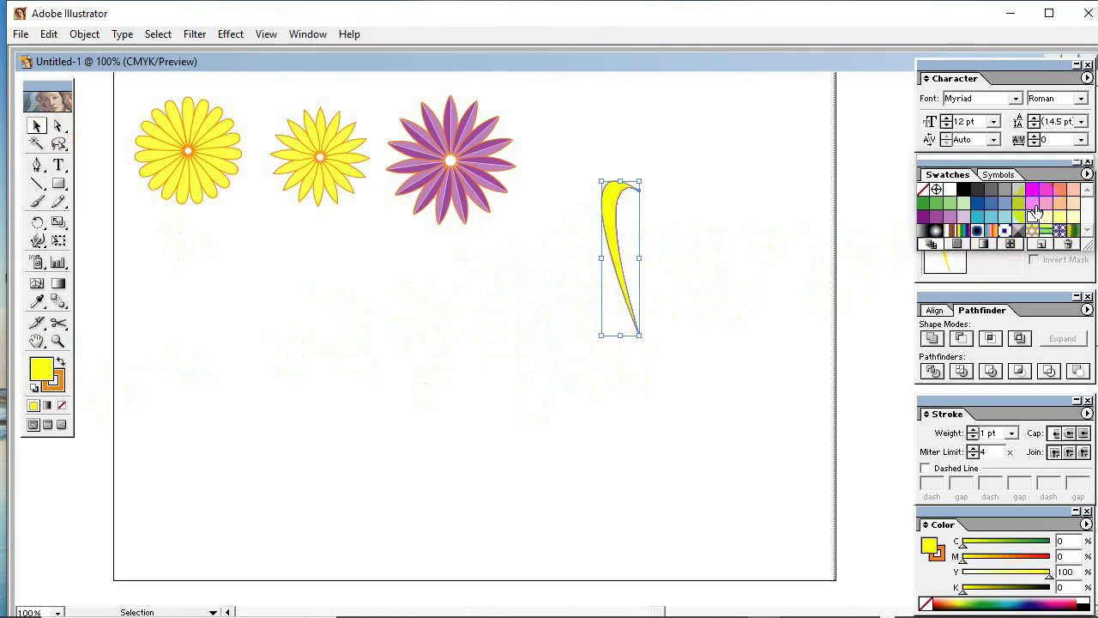
Change the hooked petal's fill to orange (M 50, Y 100) and its stroke to light cream (M 12.5, Y 25)
click(1032, 203)
drag(703, 278, 527, 184)
click(57, 380)
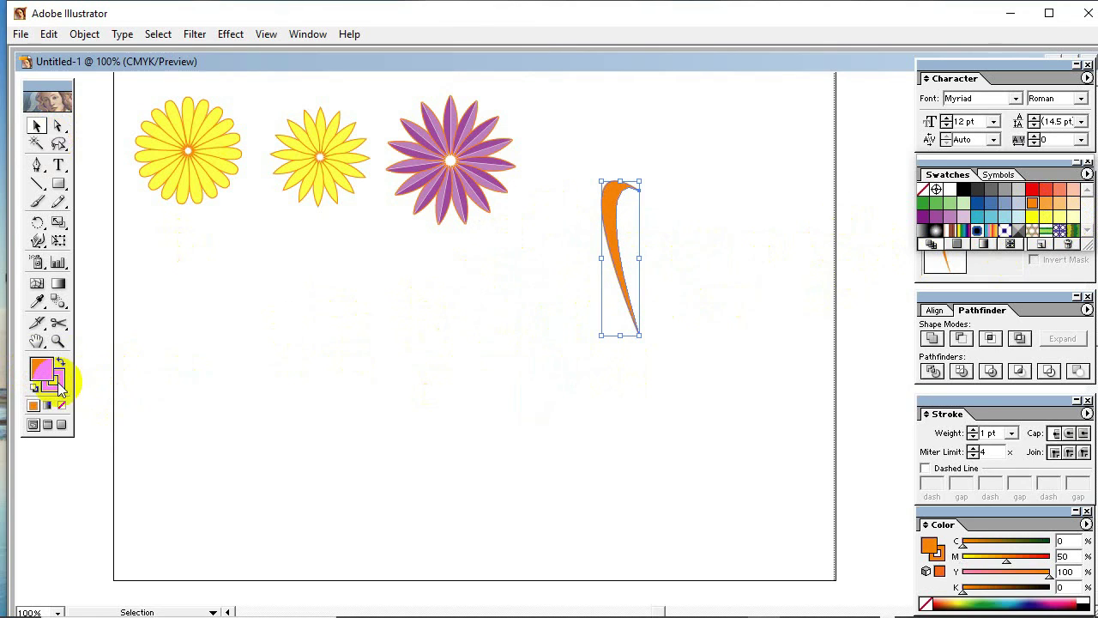
click(1077, 206)
Select the hooked orange petal and make a copy rotated slightly clockwise around a point just below its lower tip
drag(677, 302, 610, 231)
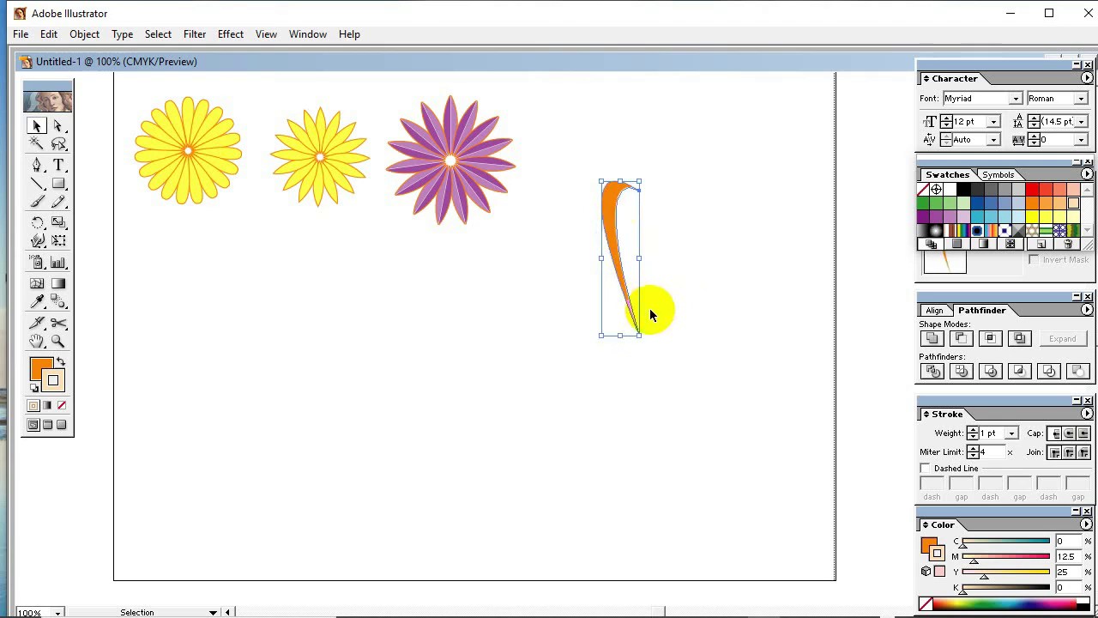
click(37, 222)
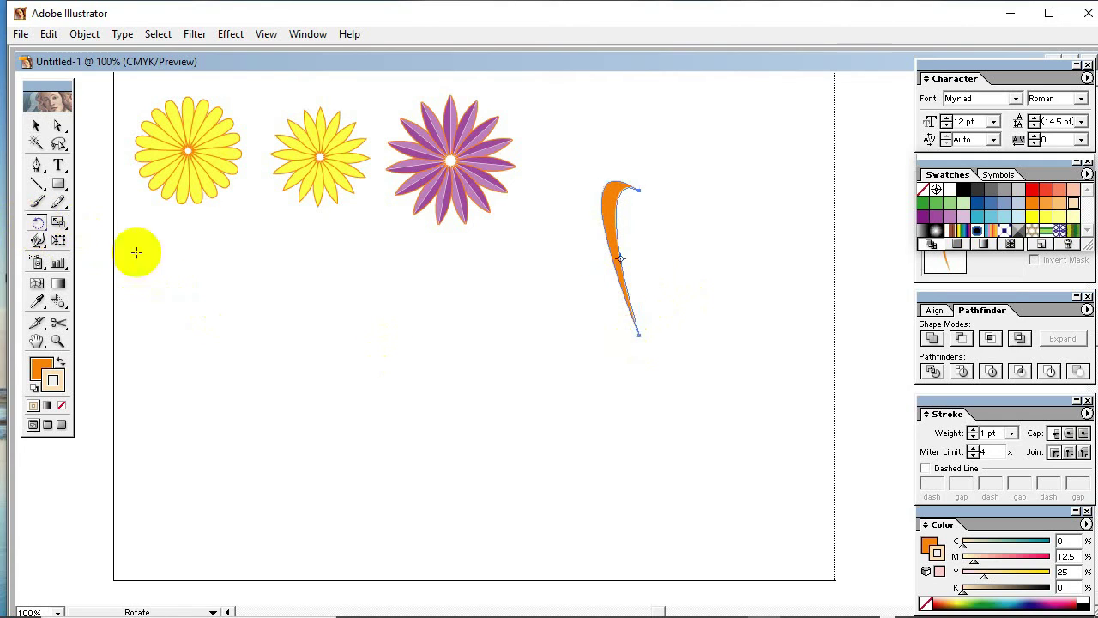
click(638, 343)
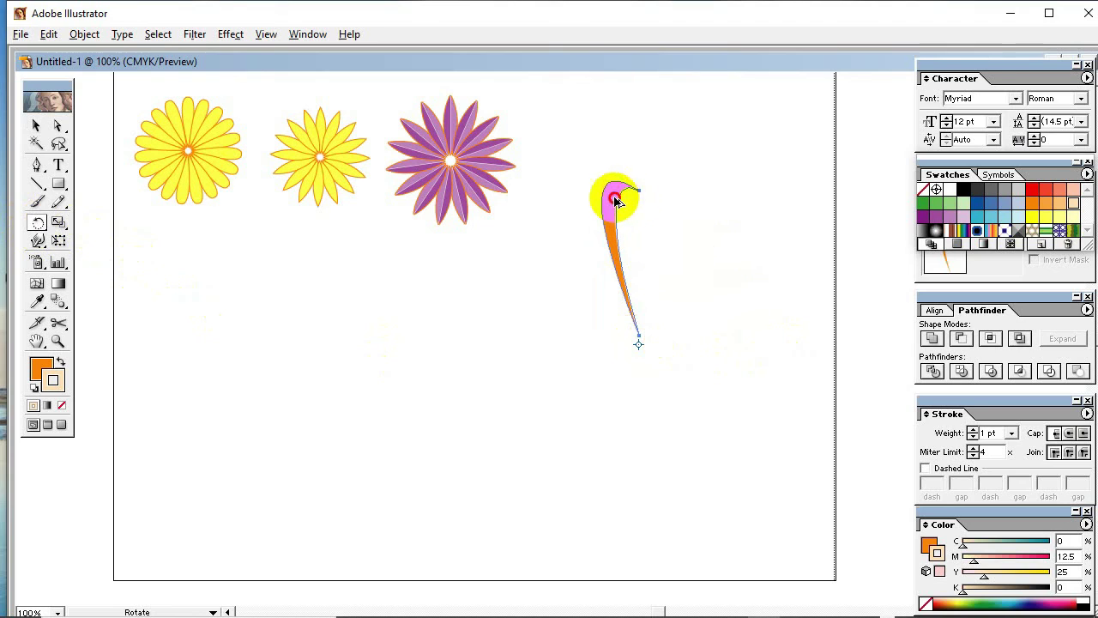
drag(616, 200, 649, 206)
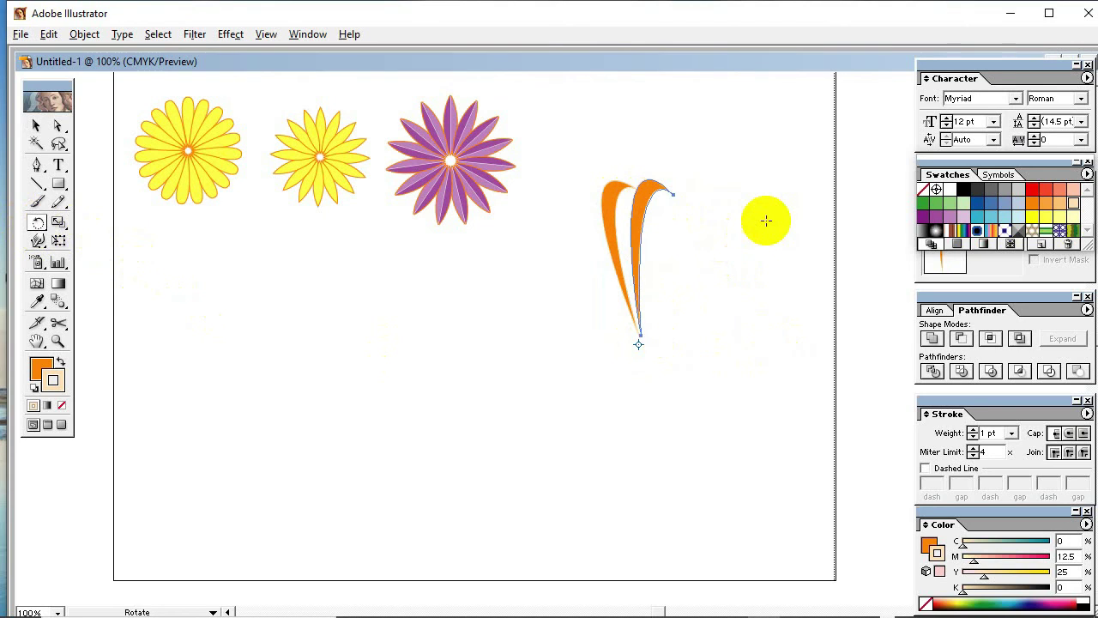
Repeat the rotated copy until the hooked orange petals complete a full circle, and deselect the last petal
key(ctrl+d)
key(ctrl+d)
key(ctrl+d)
key(ctrl+d)
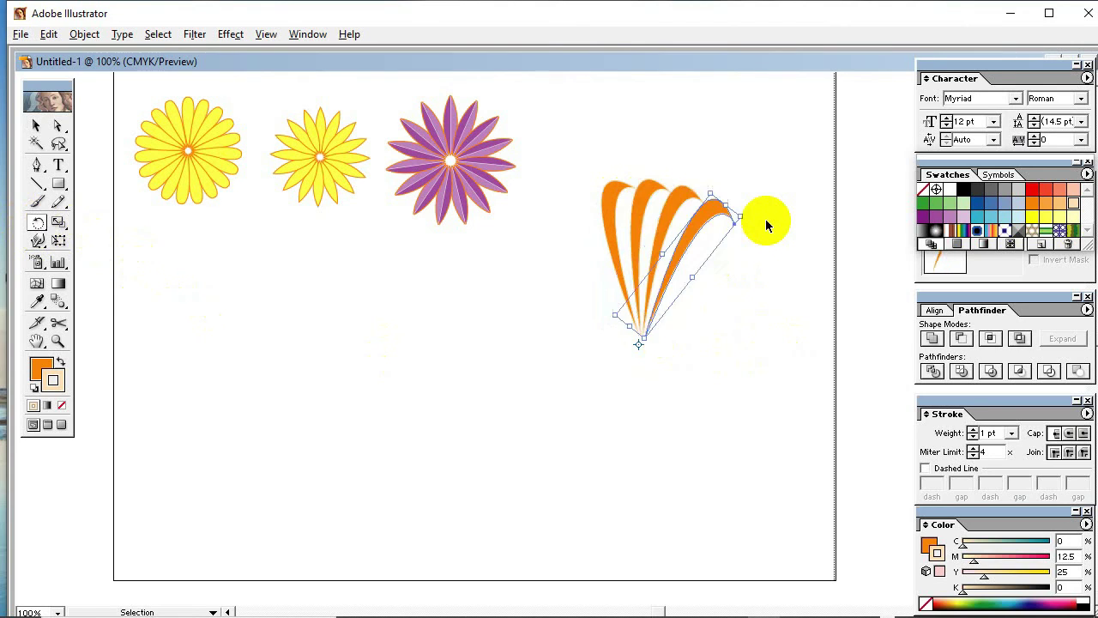
key(ctrl+d)
key(ctrl+d)
key(ctrl+d)
key(ctrl+d)
key(ctrl+d)
key(ctrl+d)
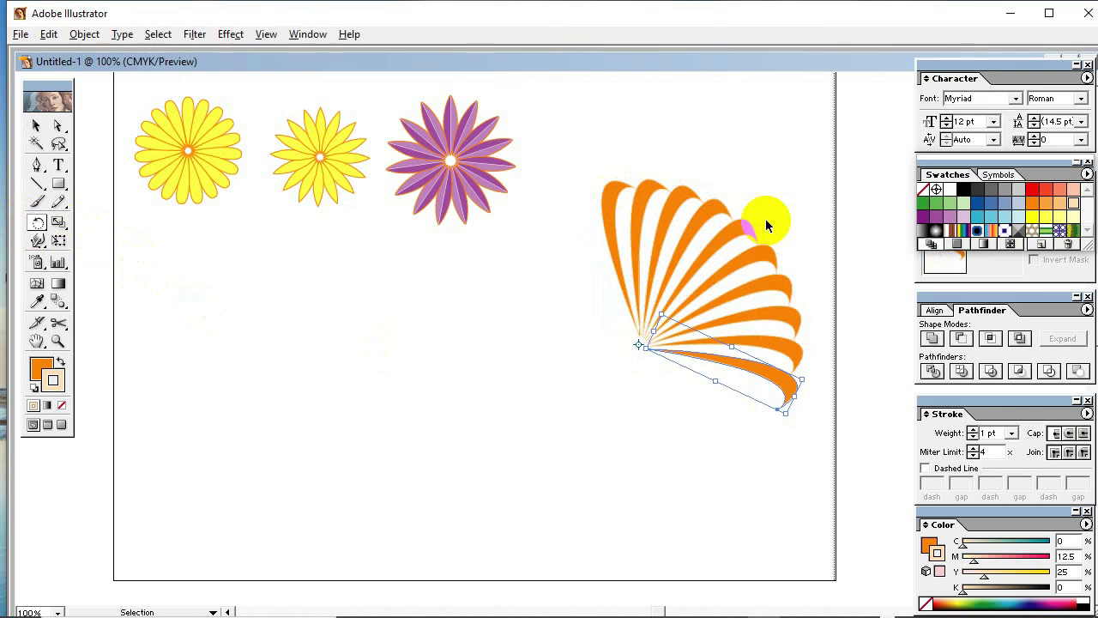
key(ctrl+d)
key(ctrl+d)
key(ctrl+d)
key(ctrl+d)
key(ctrl+d)
key(ctrl+d)
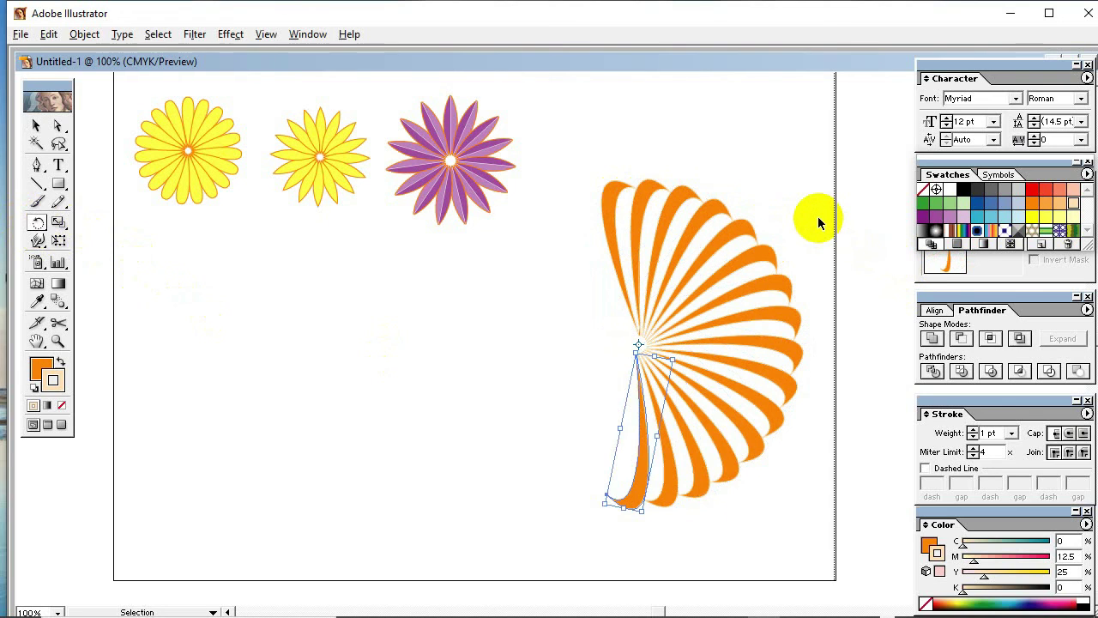
key(ctrl+d)
key(ctrl+d)
key(ctrl+d)
key(ctrl+d)
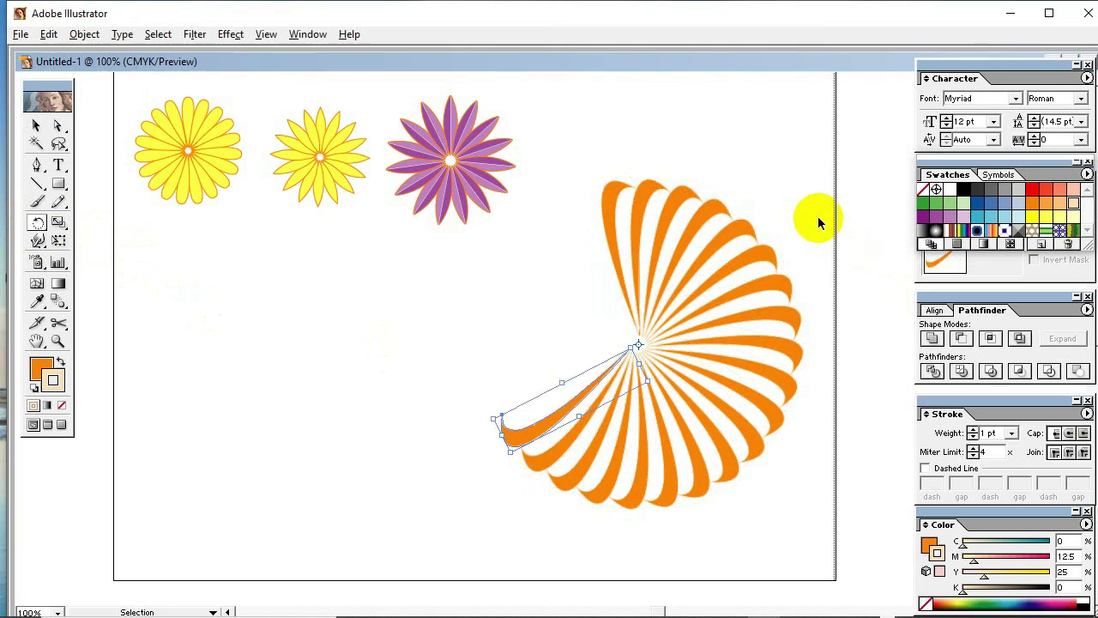
key(ctrl+d)
key(ctrl+d)
key(ctrl+d)
key(ctrl+d)
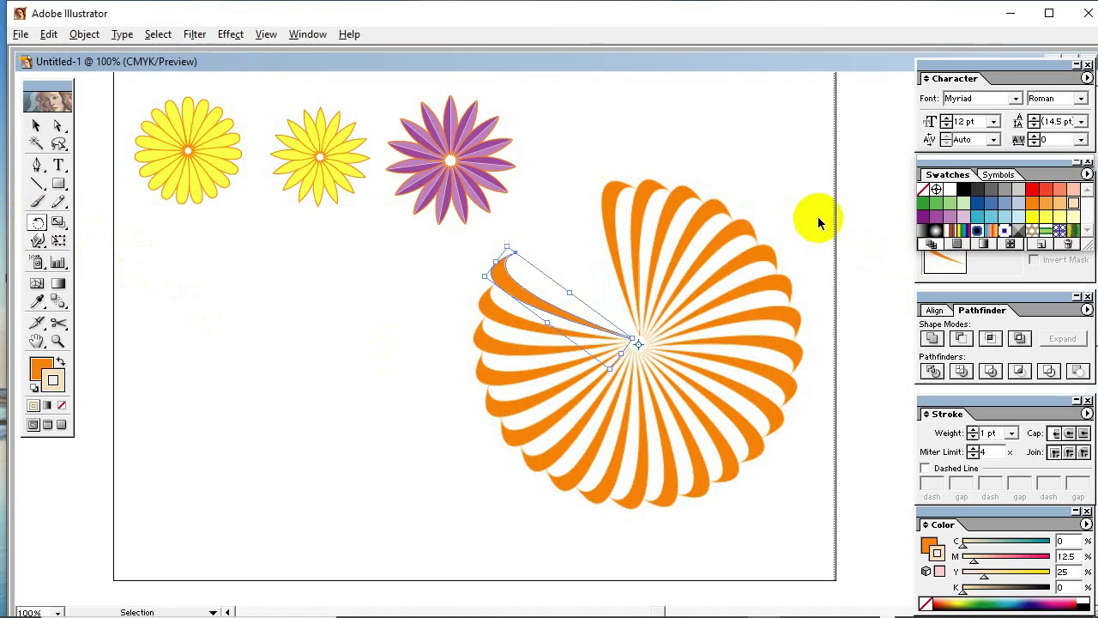
key(ctrl+d)
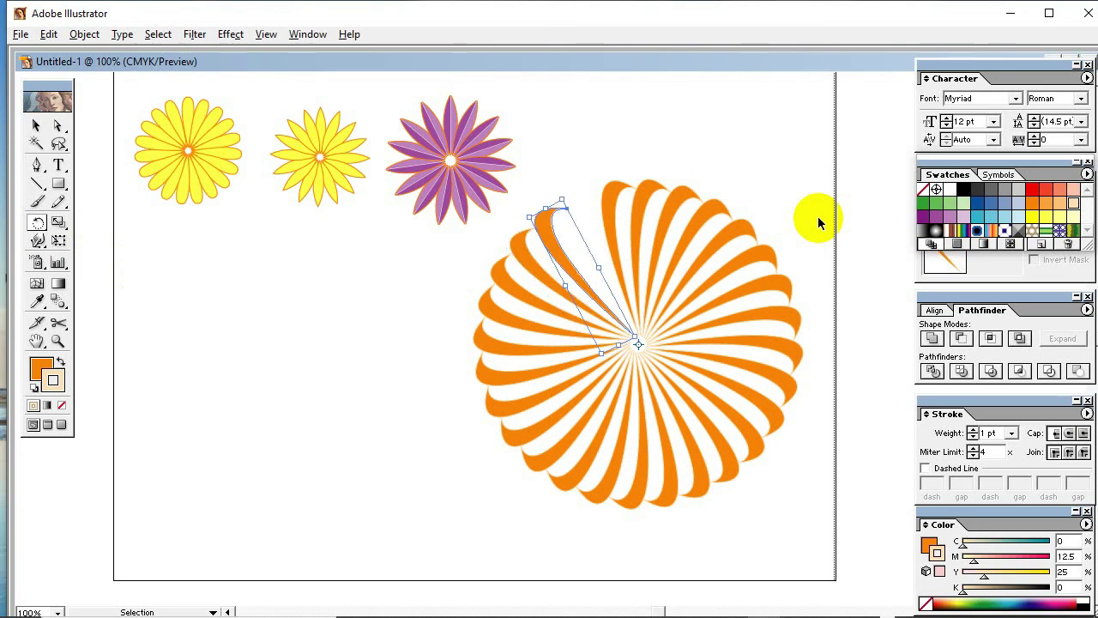
key(ctrl+d)
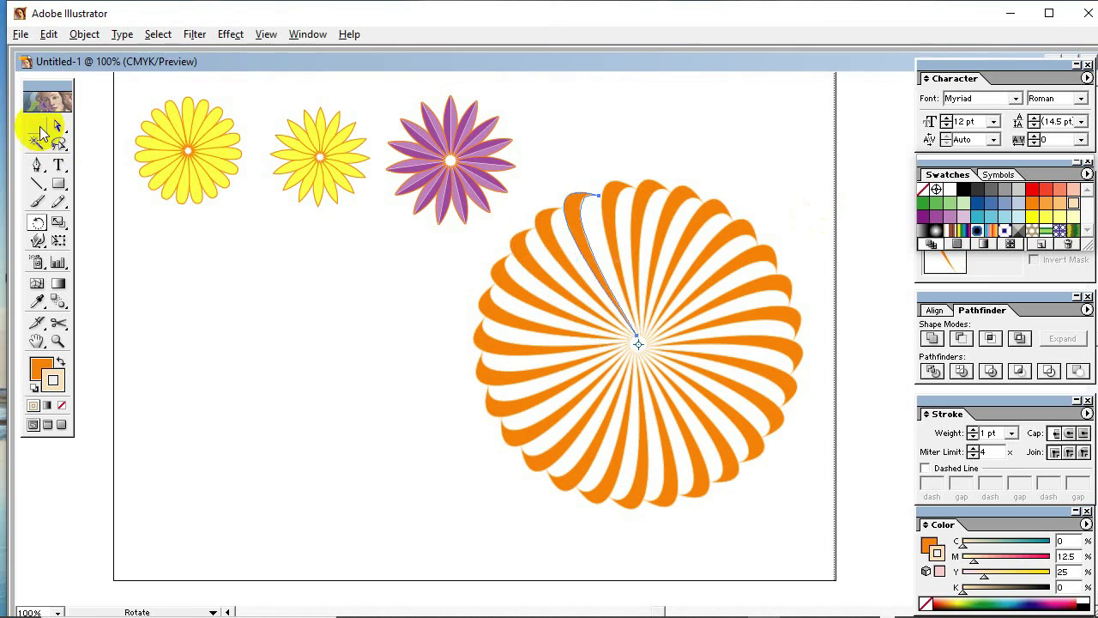
click(36, 125)
click(195, 280)
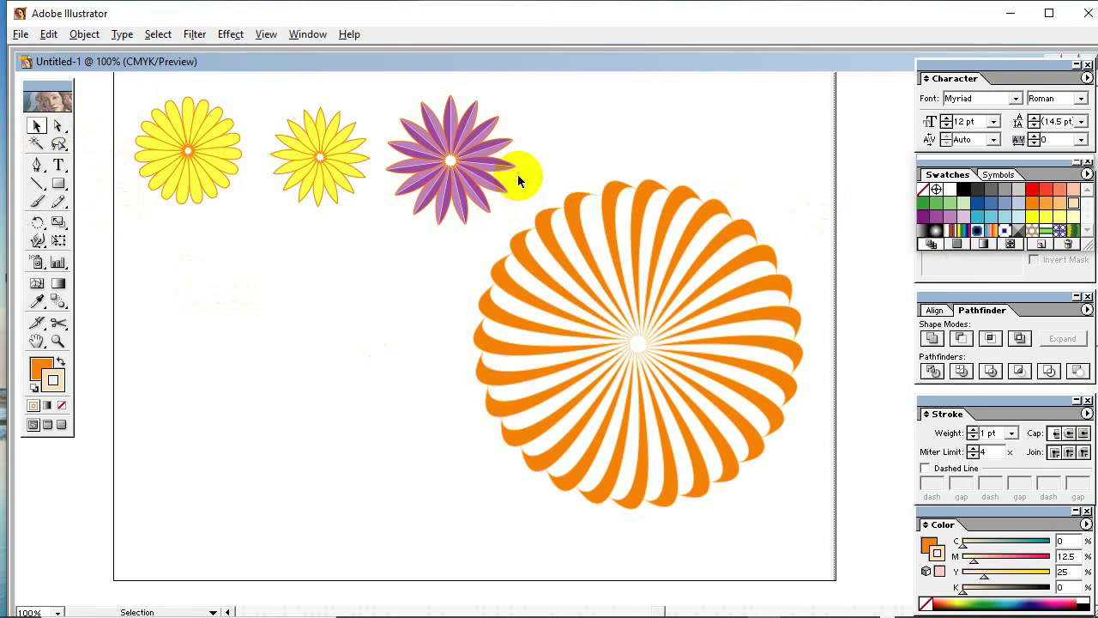
Select all the orange petals, scale the flower down to about 40%, and place it to the right of the purple flower
drag(525, 182, 725, 415)
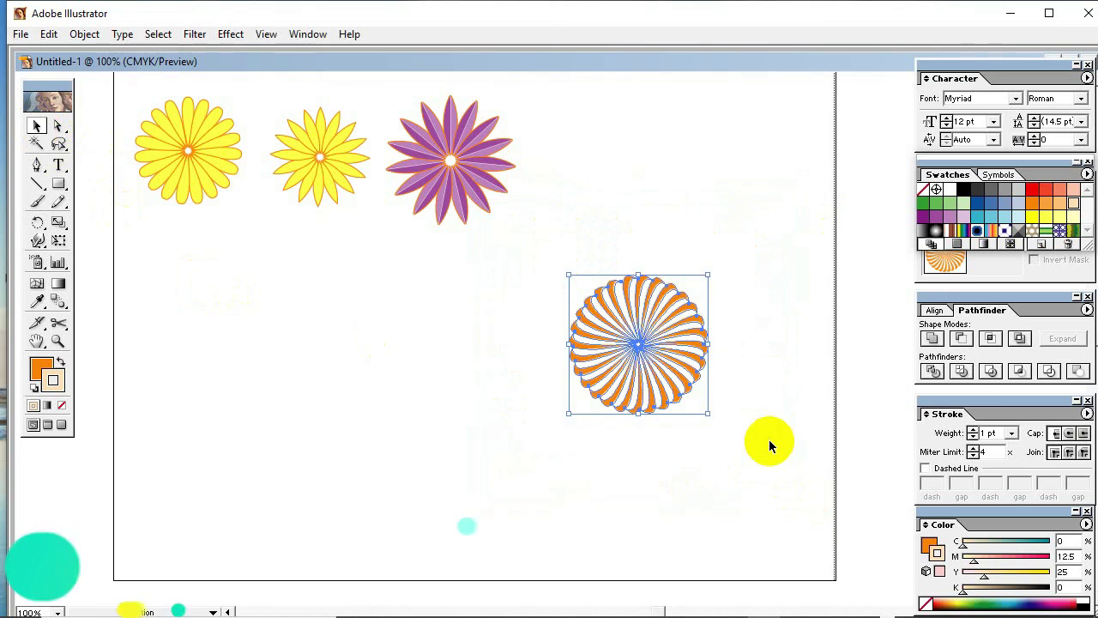
click(769, 440)
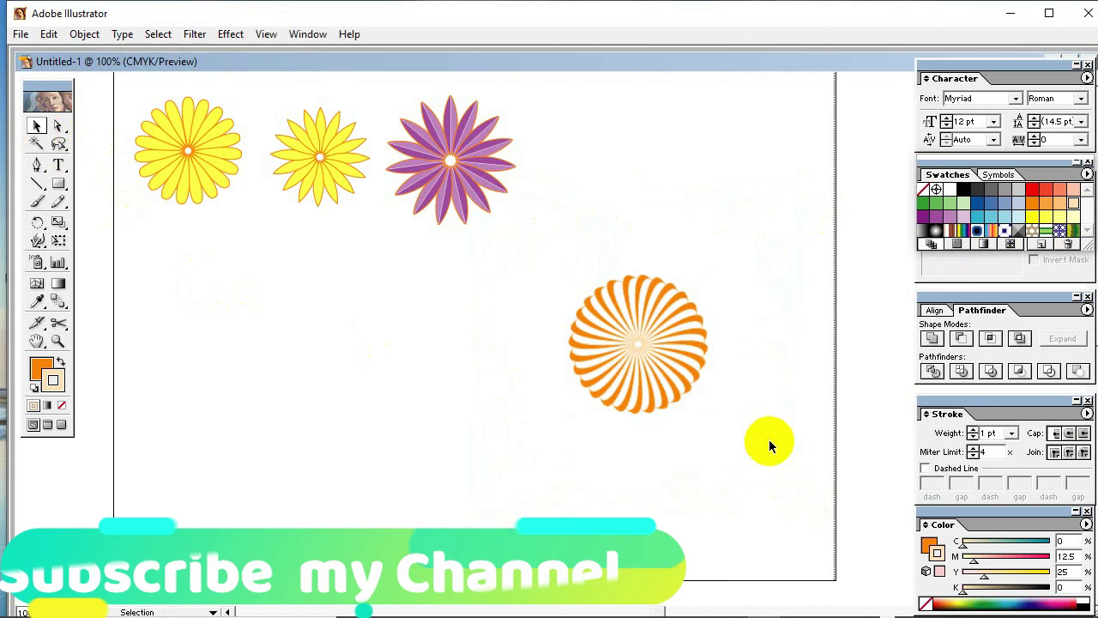
drag(747, 444, 573, 306)
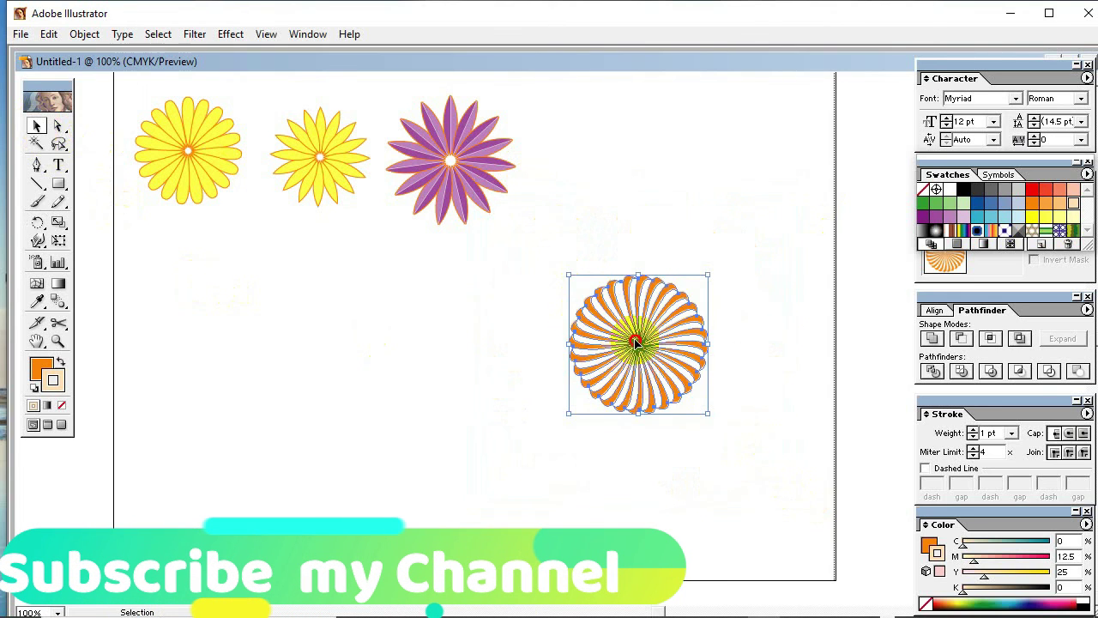
drag(643, 351, 618, 178)
click(596, 370)
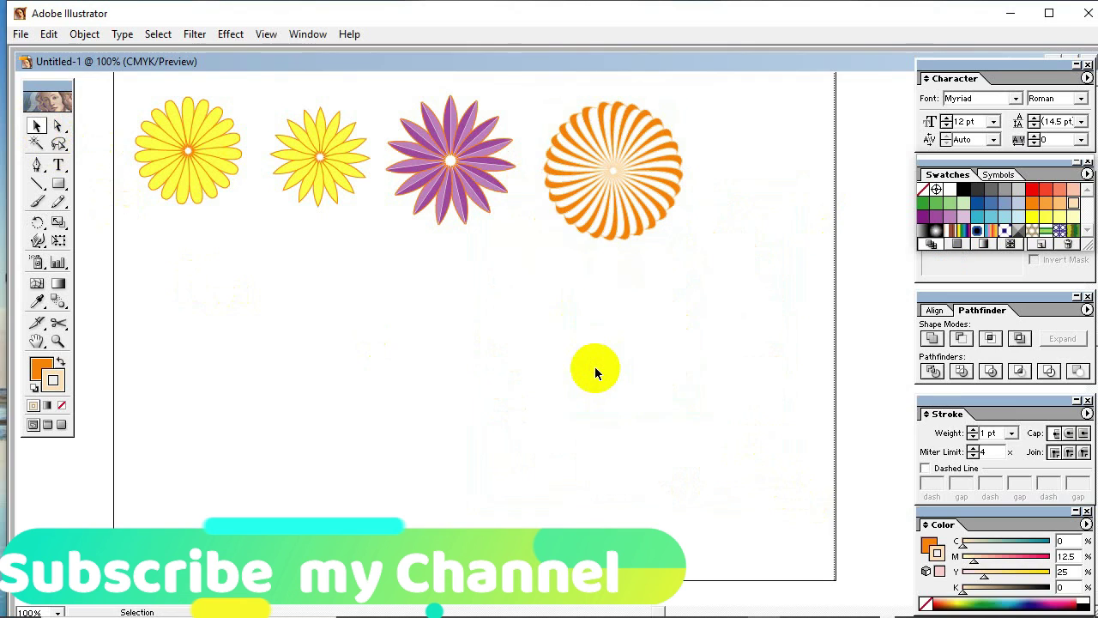